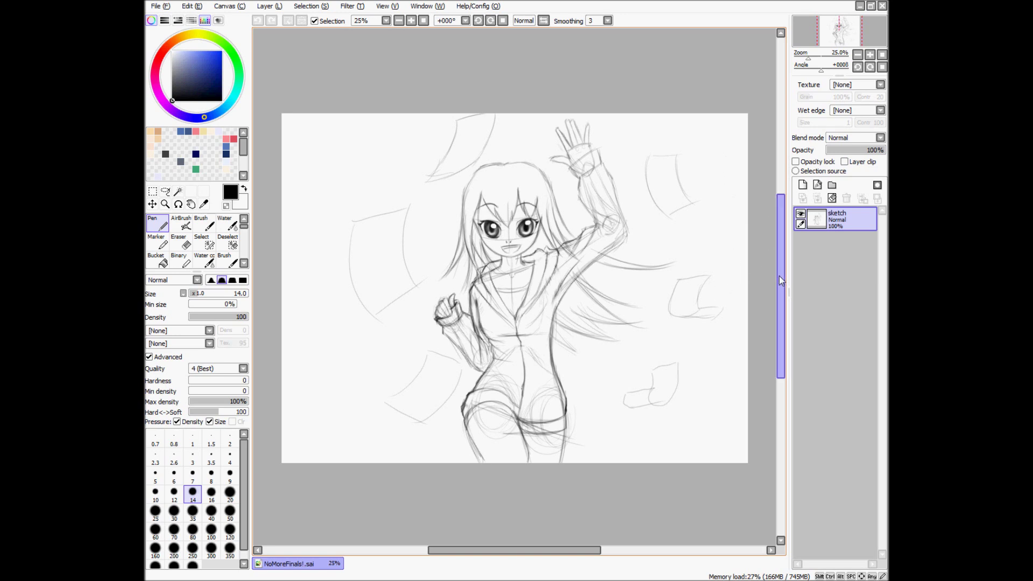
# Step: Add a new layer above the sketch layer and name it Outline
pyautogui.scroll(1, 778, 274)
pyautogui.scroll(-2, 779, 273)
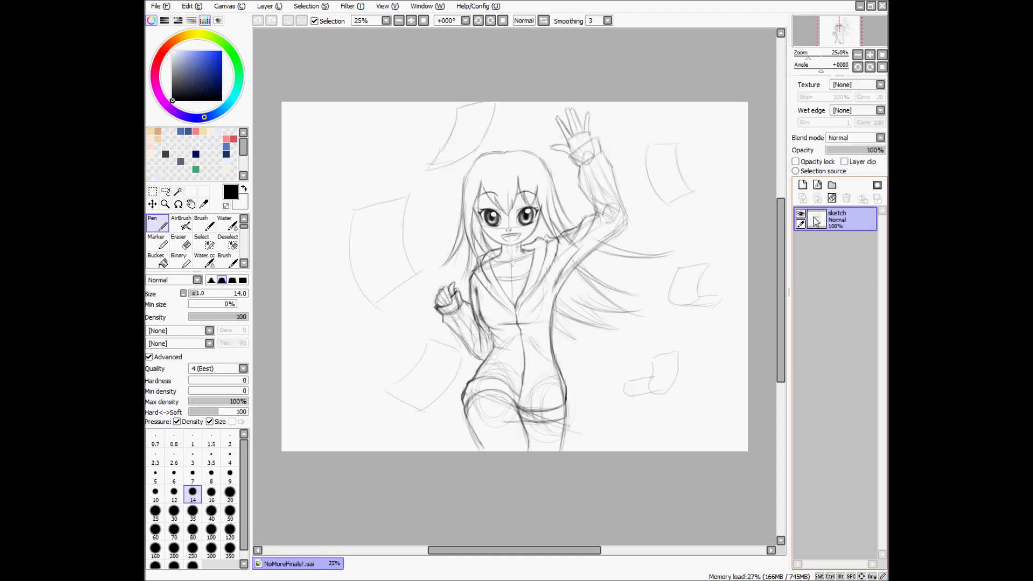
pyautogui.click(802, 185)
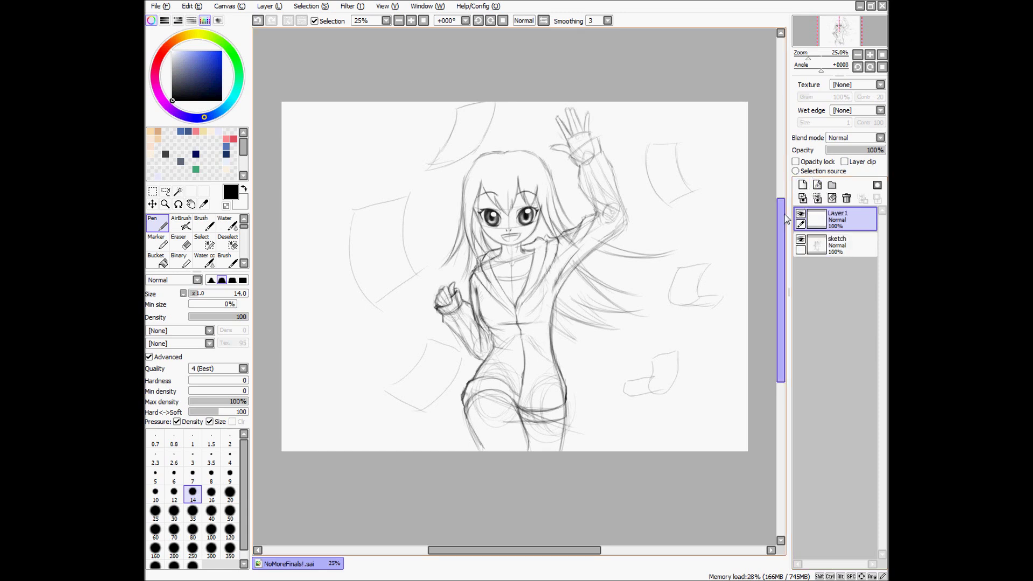
pyautogui.doubleClick(835, 218)
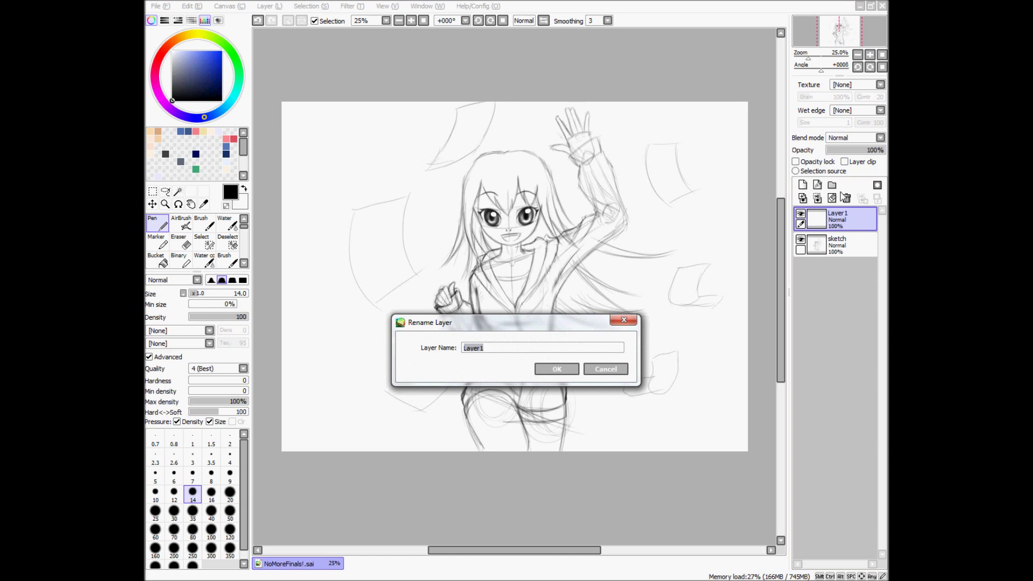
pyautogui.write('Ou')
pyautogui.press('Return')
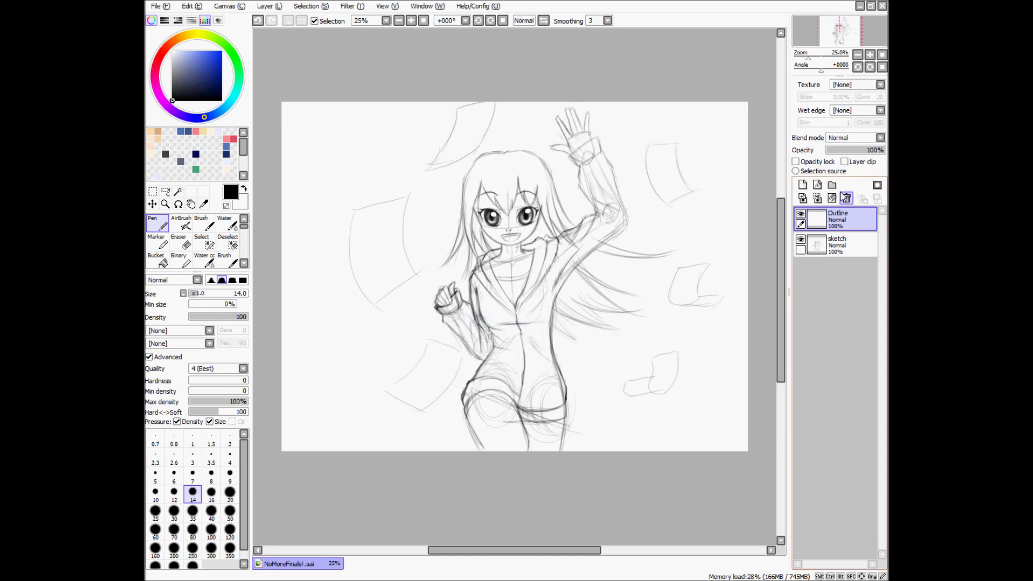
# Step: Lower the sketch layer's opacity to 35% and make the Outline layer active again
pyautogui.click(815, 246)
pyautogui.scroll(3, 510, 217)
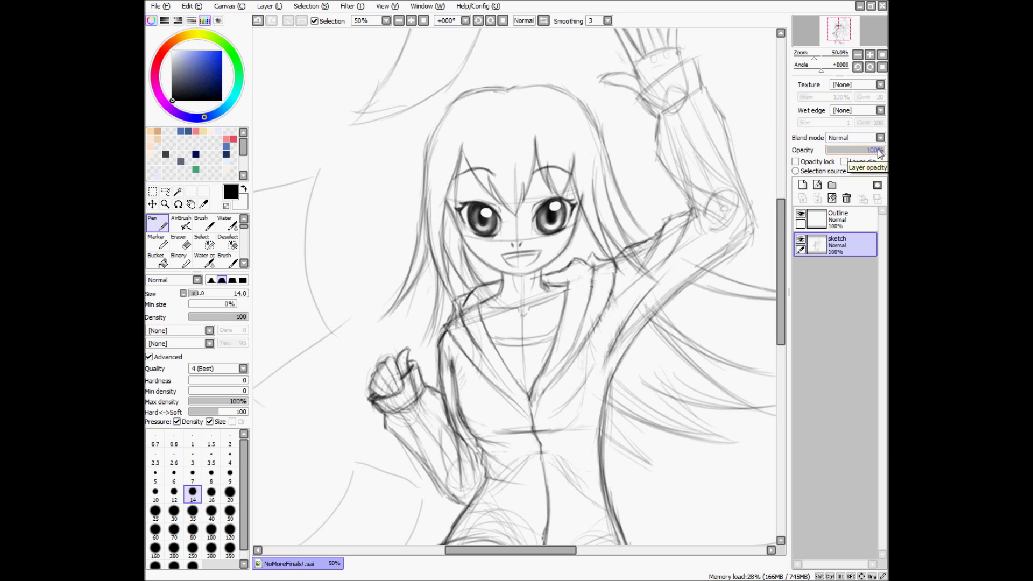
pyautogui.moveTo(880, 153); pyautogui.dragTo(849, 153)
pyautogui.click(818, 222)
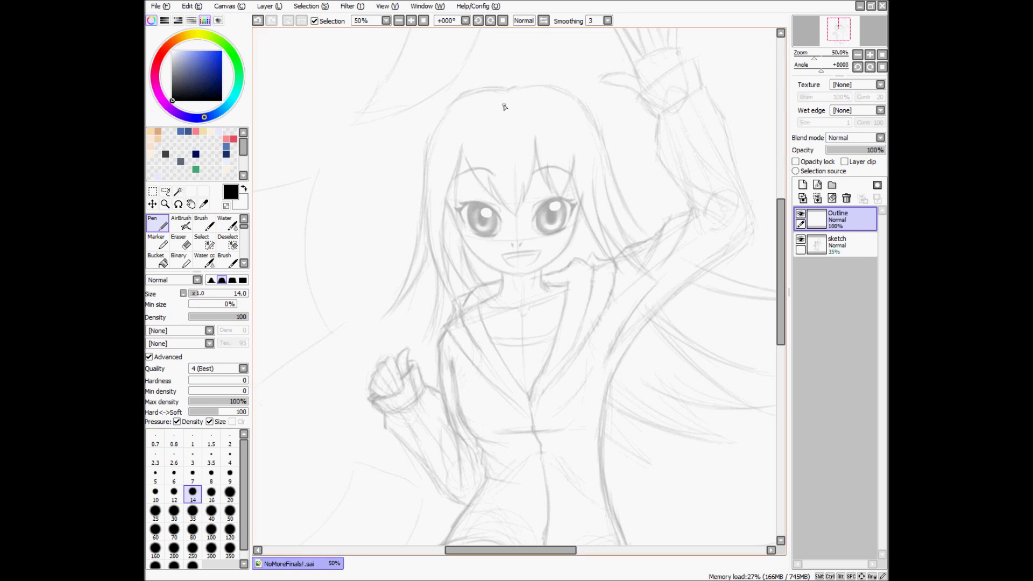
# Step: Give the pen the softest edge shape and set its size to 8
pyautogui.scroll(2, 504, 106)
pyautogui.moveTo(504, 79); pyautogui.dragTo(445, 82)
pyautogui.hotkey('ctrl', 'z')
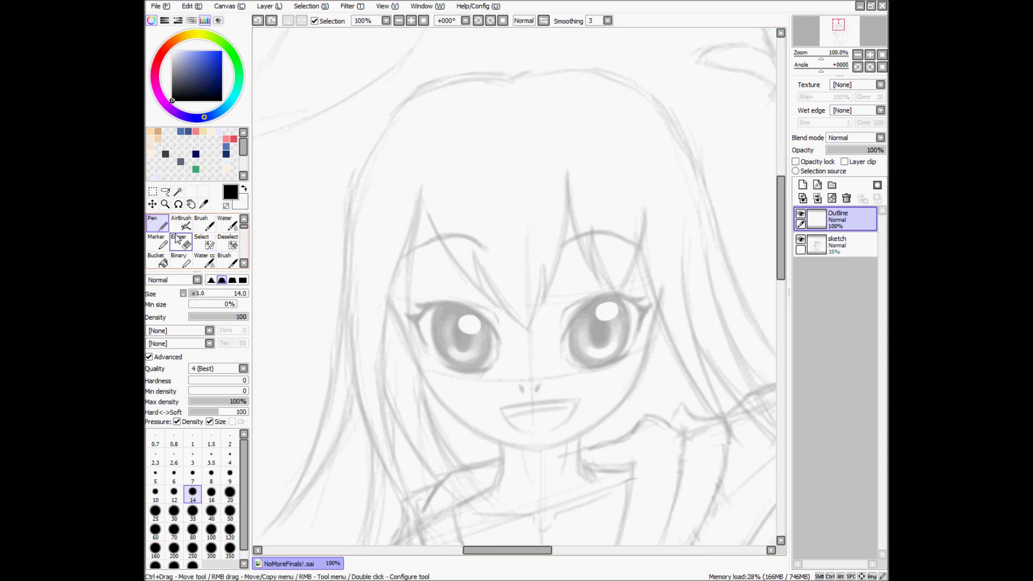
pyautogui.click(211, 280)
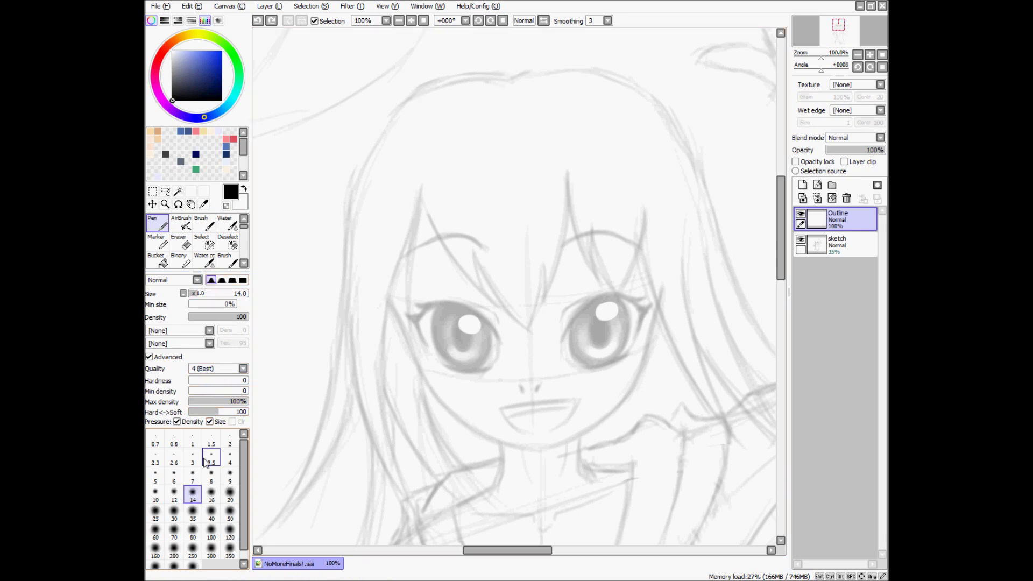
pyautogui.click(208, 476)
# Step: Ink the hair's outer contour in overlapping strokes from the crown down the left side of the head
pyautogui.moveTo(505, 79)
pyautogui.mouseDown()
pyautogui.moveTo(461, 75)
pyautogui.moveTo(421, 93)
pyautogui.moveTo(430, 83)
pyautogui.moveTo(377, 145)
pyautogui.mouseUp()
pyautogui.moveTo(398, 111); pyautogui.dragTo(350, 192)
pyautogui.moveTo(372, 143)
pyautogui.mouseDown()
pyautogui.moveTo(353, 188)
pyautogui.moveTo(344, 259)
pyautogui.mouseUp()
pyautogui.moveTo(350, 191); pyautogui.dragTo(342, 325)
pyautogui.moveTo(346, 257); pyautogui.dragTo(325, 410)
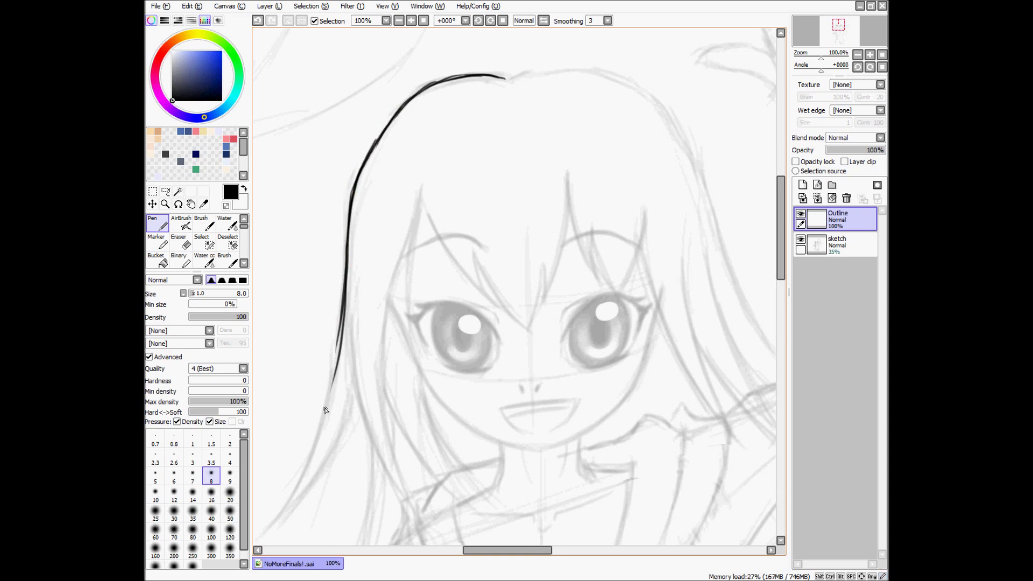
# Step: Extend the left hair contour to the lock's pointed tip and ink the lock's inner edge
pyautogui.moveTo(357, 364)
pyautogui.mouseDown()
pyautogui.moveTo(446, 284)
pyautogui.moveTo(382, 396)
pyautogui.mouseUp()
pyautogui.hotkey('ctrl', 'z')
pyautogui.moveTo(425, 266); pyautogui.dragTo(386, 400)
pyautogui.moveTo(401, 353); pyautogui.dragTo(360, 446)
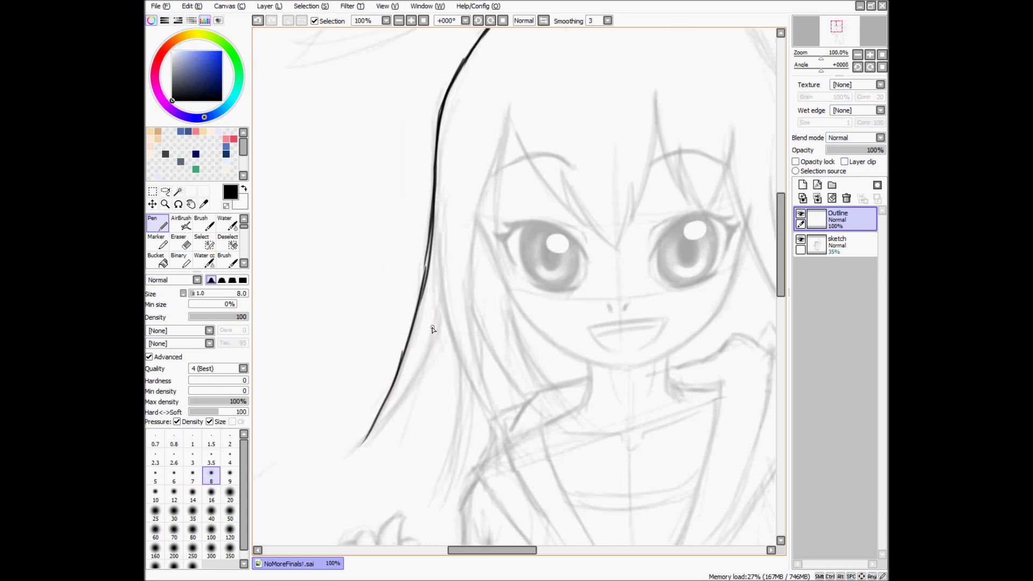
pyautogui.moveTo(439, 302); pyautogui.dragTo(360, 443)
# Step: Ink the inner strands of the left side hair beside the face, and clear the Outline layer
pyautogui.moveTo(439, 248)
pyautogui.mouseDown()
pyautogui.moveTo(453, 330)
pyautogui.moveTo(487, 404)
pyautogui.mouseUp()
pyautogui.hotkey('ctrl', 'z')
pyautogui.moveTo(438, 251); pyautogui.dragTo(491, 434)
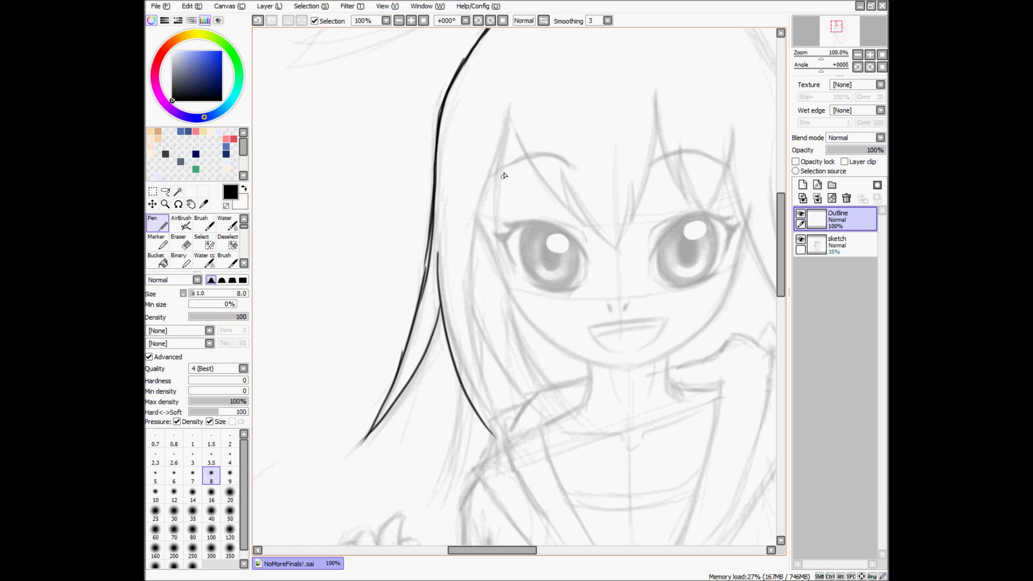
pyautogui.moveTo(506, 127)
pyautogui.mouseDown()
pyautogui.moveTo(467, 269)
pyautogui.moveTo(466, 371)
pyautogui.mouseUp()
pyautogui.moveTo(471, 265)
pyautogui.mouseDown()
pyautogui.moveTo(468, 313)
pyautogui.moveTo(495, 433)
pyautogui.mouseUp()
pyautogui.scroll(3, 504, 237)
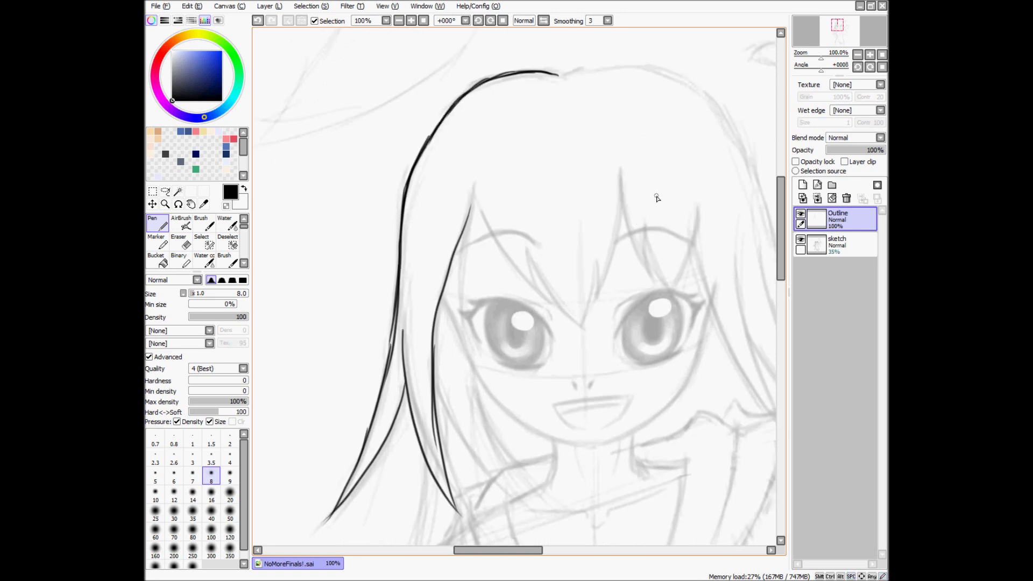
pyautogui.click(831, 199)
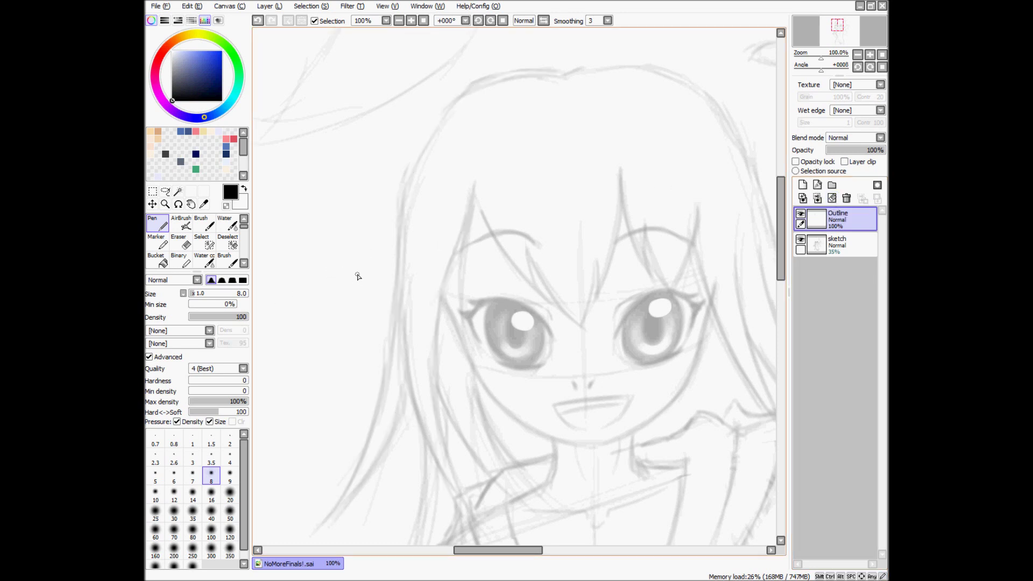
# Step: Set the stroke smoothing to S-3 and the pen size to 9
pyautogui.click(608, 21)
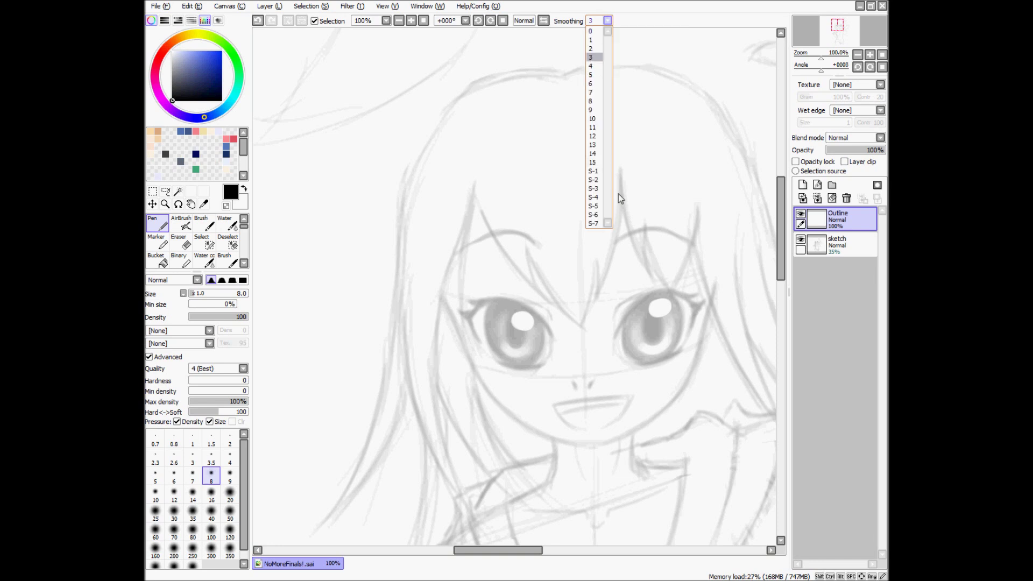
pyautogui.click(596, 189)
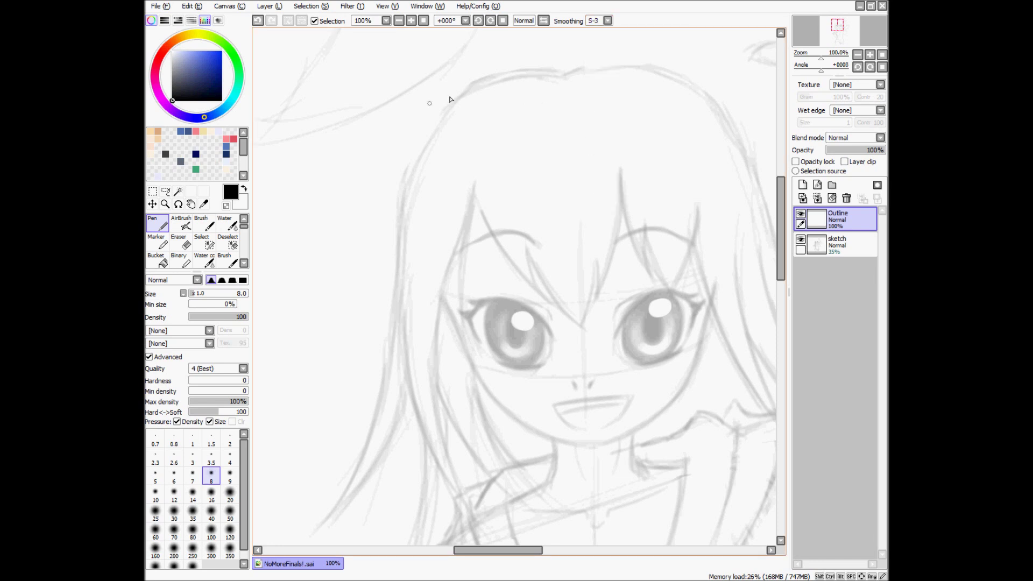
pyautogui.click(155, 494)
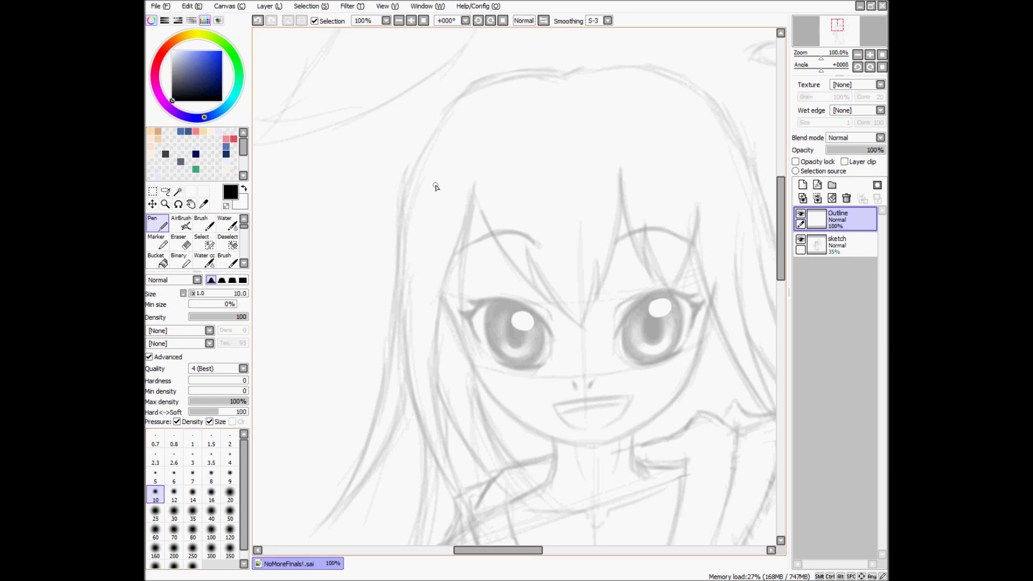
pyautogui.moveTo(557, 75)
pyautogui.mouseDown()
pyautogui.moveTo(537, 69)
pyautogui.moveTo(497, 83)
pyautogui.mouseUp()
pyautogui.hotkey('ctrl', 'z')
pyautogui.click(229, 478)
# Step: Ink the top of the hair in one smooth curve from the crown's parting down to eye height on the left
pyautogui.moveTo(557, 78)
pyautogui.mouseDown()
pyautogui.moveTo(498, 76)
pyautogui.moveTo(431, 118)
pyautogui.moveTo(403, 241)
pyautogui.mouseUp()
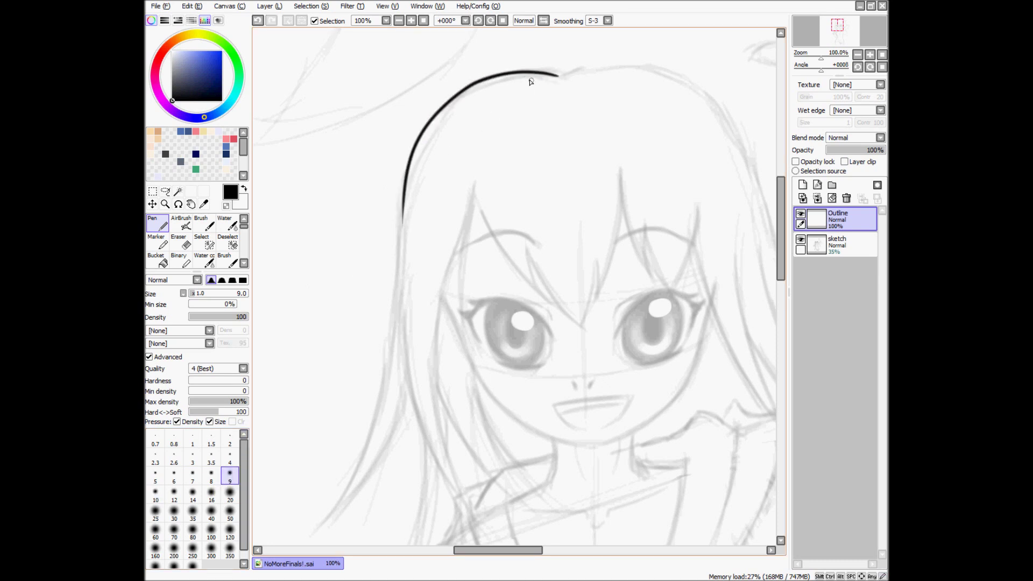
pyautogui.hotkey('ctrl', 'z')
pyautogui.moveTo(558, 76)
pyautogui.mouseDown()
pyautogui.moveTo(527, 71)
pyautogui.moveTo(451, 111)
pyautogui.moveTo(409, 199)
pyautogui.mouseUp()
pyautogui.hotkey('ctrl', 'z')
pyautogui.moveTo(558, 75)
pyautogui.mouseDown()
pyautogui.moveTo(508, 75)
pyautogui.moveTo(445, 111)
pyautogui.moveTo(406, 198)
pyautogui.moveTo(397, 286)
pyautogui.mouseUp()
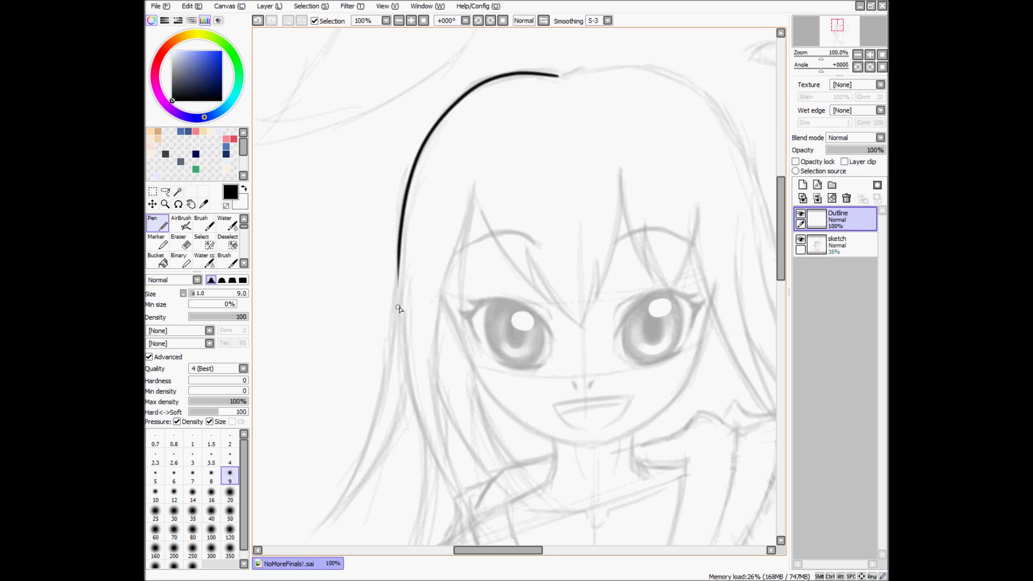
# Step: Continue the left hair contour in one long stroke down to the lock's pointed tip
pyautogui.moveTo(399, 248); pyautogui.dragTo(389, 352)
pyautogui.hotkey('ctrl', 'z')
pyautogui.moveTo(398, 250)
pyautogui.mouseDown()
pyautogui.moveTo(392, 349)
pyautogui.moveTo(371, 436)
pyautogui.moveTo(326, 529)
pyautogui.mouseUp()
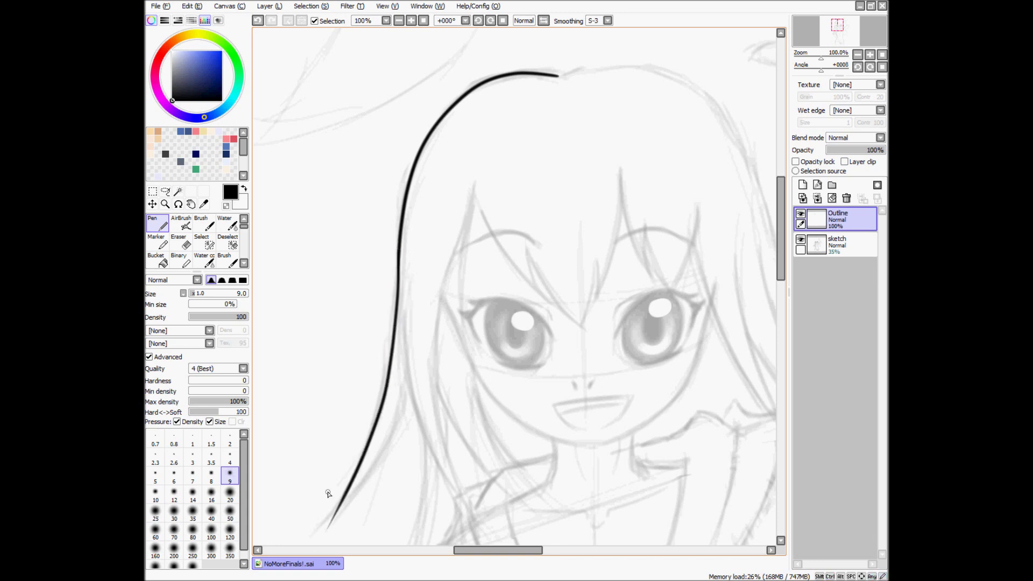
pyautogui.hotkey('ctrl', 'z')
pyautogui.moveTo(399, 251)
pyautogui.mouseDown()
pyautogui.moveTo(376, 412)
pyautogui.moveTo(322, 520)
pyautogui.mouseUp()
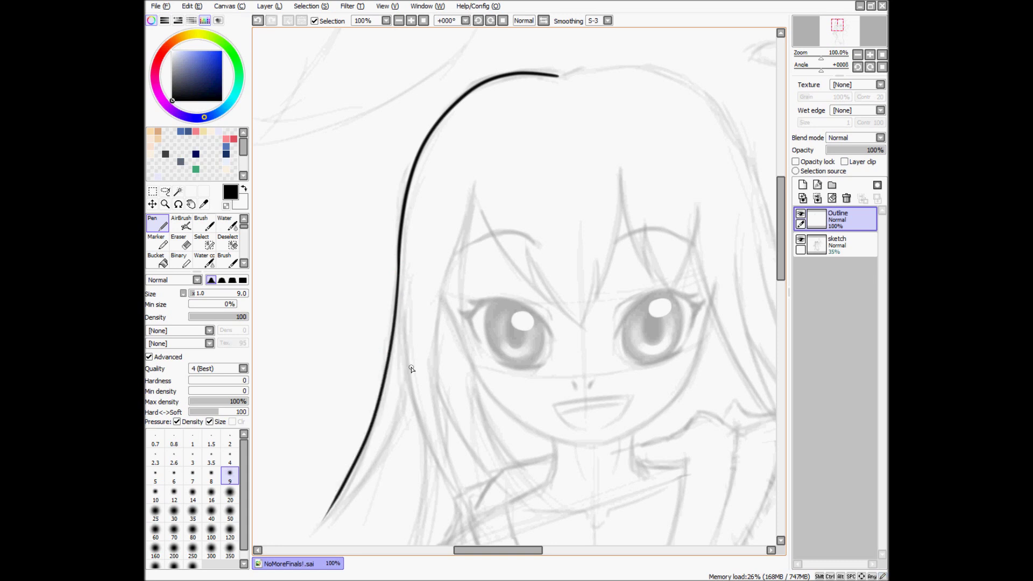
# Step: Ink the inner edge of the left outer lock and the long strand curving down towards the shoulder
pyautogui.moveTo(406, 379)
pyautogui.mouseDown()
pyautogui.moveTo(387, 443)
pyautogui.moveTo(311, 526)
pyautogui.mouseUp()
pyautogui.hotkey('ctrl', 'z')
pyautogui.moveTo(406, 378)
pyautogui.mouseDown()
pyautogui.moveTo(363, 475)
pyautogui.moveTo(323, 516)
pyautogui.mouseUp()
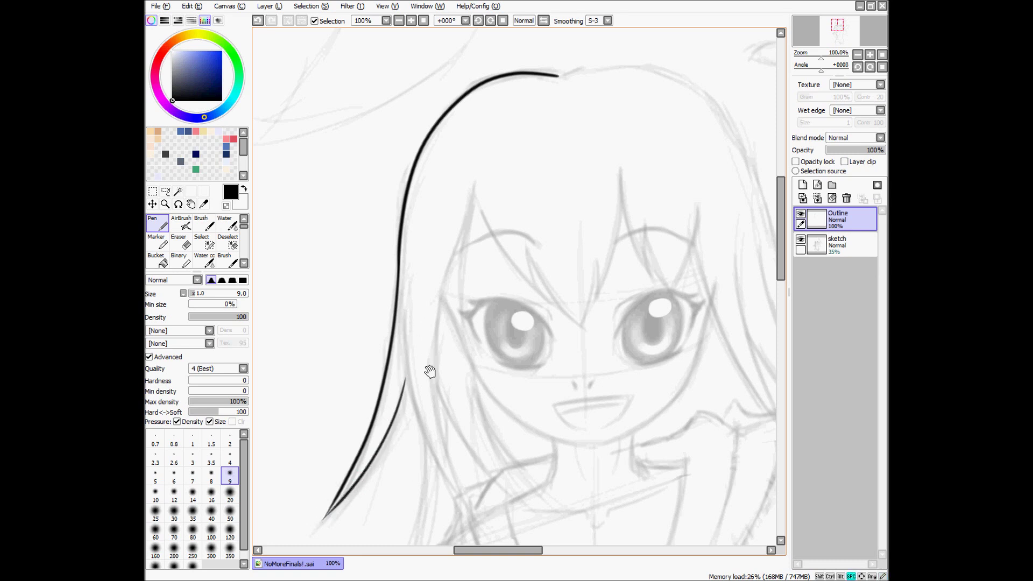
pyautogui.moveTo(426, 368); pyautogui.dragTo(412, 331)
pyautogui.moveTo(387, 272)
pyautogui.mouseDown()
pyautogui.moveTo(431, 433)
pyautogui.moveTo(457, 465)
pyautogui.moveTo(387, 272)
pyautogui.moveTo(422, 438)
pyautogui.moveTo(457, 480)
pyautogui.mouseUp()
pyautogui.hotkey('ctrl', 'z')
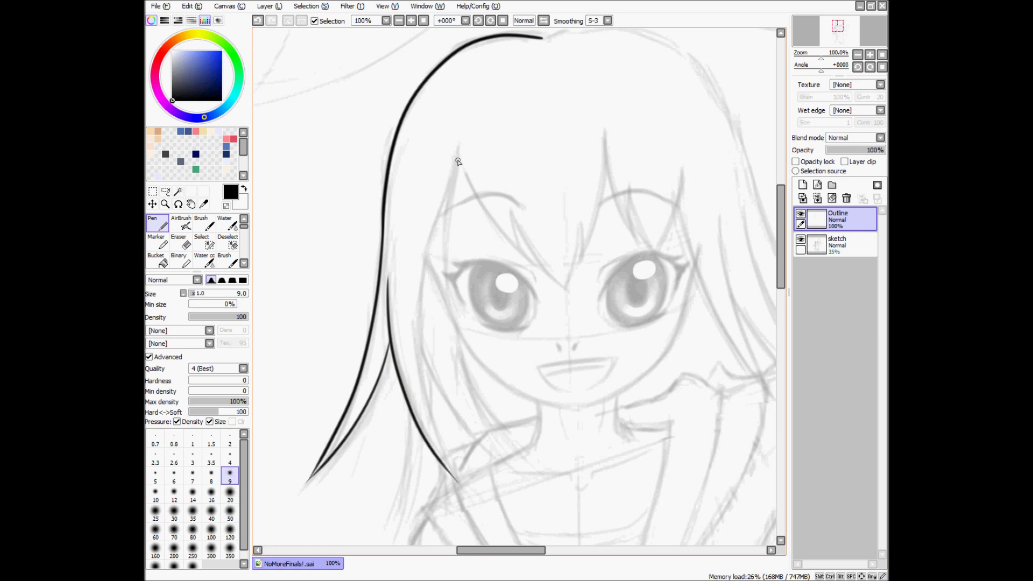
# Step: Ink the strand from the left peak of the bangs down past the cheek, with a short split line beside its end
pyautogui.moveTo(456, 153)
pyautogui.mouseDown()
pyautogui.moveTo(417, 328)
pyautogui.moveTo(424, 385)
pyautogui.moveTo(476, 489)
pyautogui.mouseUp()
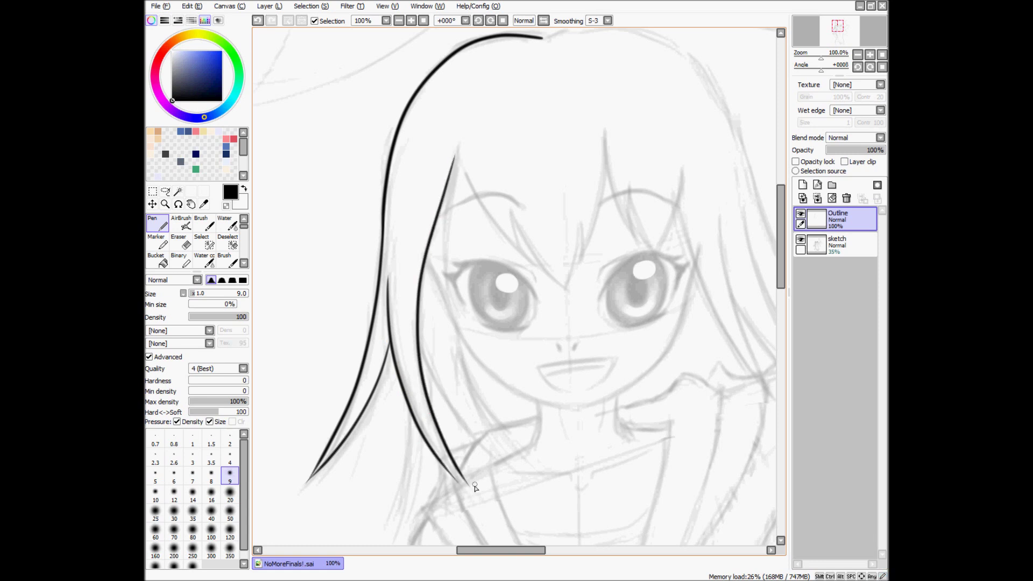
pyautogui.hotkey('ctrl', 'z')
pyautogui.moveTo(458, 149)
pyautogui.mouseDown()
pyautogui.moveTo(419, 269)
pyautogui.moveTo(418, 348)
pyautogui.moveTo(428, 387)
pyautogui.mouseUp()
pyautogui.moveTo(413, 351); pyautogui.dragTo(428, 384)
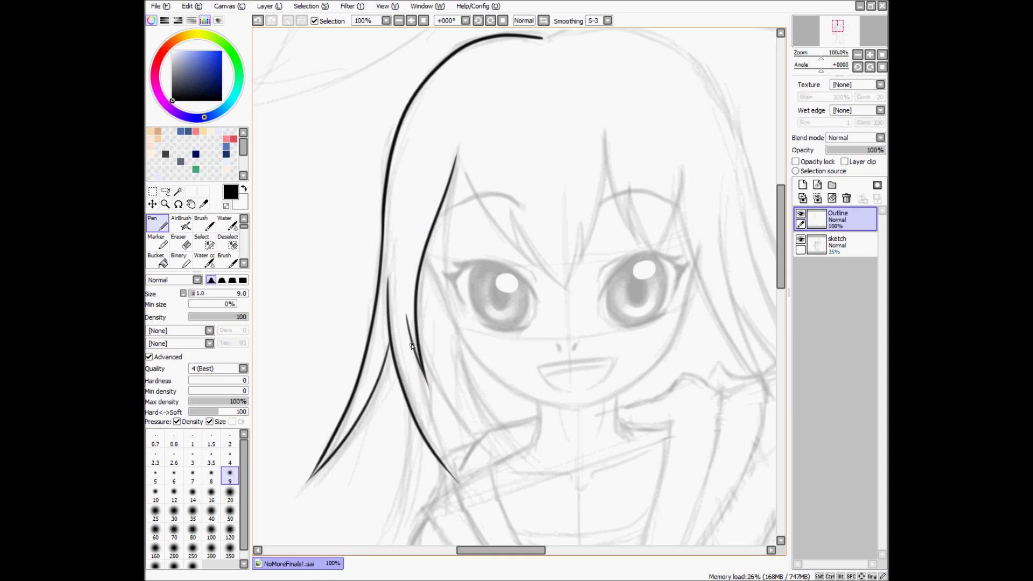
# Step: Ink the long strand from the split beside the left cheek down to the lock's tip at the shoulder
pyautogui.moveTo(409, 334)
pyautogui.mouseDown()
pyautogui.moveTo(419, 414)
pyautogui.moveTo(458, 492)
pyautogui.mouseUp()
pyautogui.hotkey('ctrl', 'z')
pyautogui.moveTo(407, 326); pyautogui.dragTo(457, 476)
pyautogui.hotkey('ctrl', 'z')
pyautogui.moveTo(407, 325); pyautogui.dragTo(412, 366)
pyautogui.moveTo(419, 402); pyautogui.dragTo(455, 484)
pyautogui.hotkey('ctrl', 'z')
pyautogui.moveTo(406, 330); pyautogui.dragTo(461, 486)
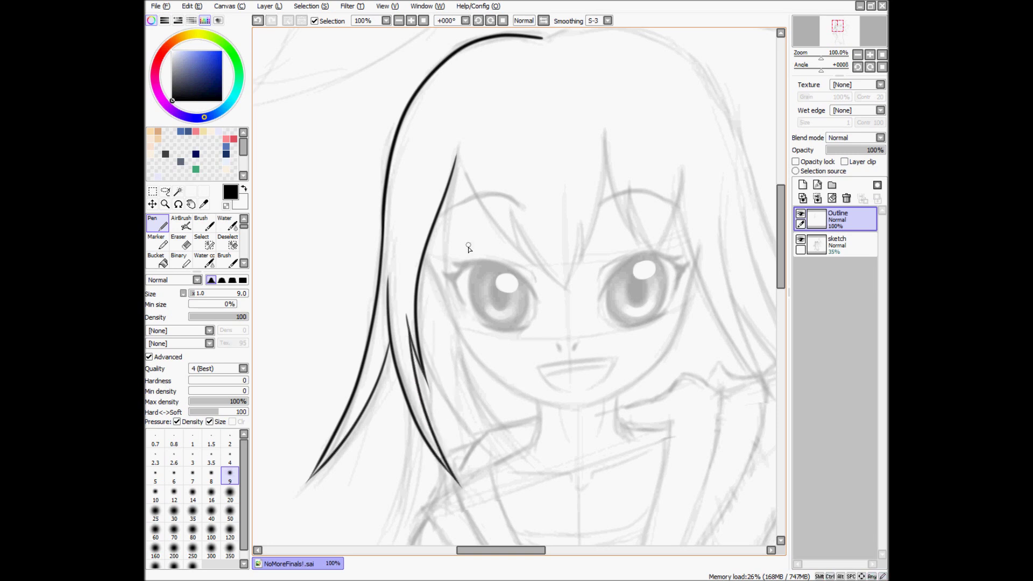
# Step: Ink the thin inner strand beside the left eye and the bang sweeping from the left peak towards the nose
pyautogui.moveTo(446, 190); pyautogui.dragTo(447, 313)
pyautogui.moveTo(459, 160)
pyautogui.mouseDown()
pyautogui.moveTo(438, 248)
pyautogui.moveTo(442, 293)
pyautogui.mouseUp()
pyautogui.hotkey('ctrl', 'z')
pyautogui.moveTo(459, 153); pyautogui.dragTo(442, 290)
pyautogui.moveTo(459, 153)
pyautogui.mouseDown()
pyautogui.moveTo(507, 253)
pyautogui.moveTo(518, 262)
pyautogui.moveTo(457, 155)
pyautogui.moveTo(530, 260)
pyautogui.mouseUp()
pyautogui.hotkey('ctrl', 'z')
# Step: Ink the short split in the left bangs and the strand running to the central tip between the eyes
pyautogui.moveTo(509, 211); pyautogui.dragTo(530, 258)
pyautogui.hotkey('ctrl', 'z')
pyautogui.moveTo(511, 209); pyautogui.dragTo(532, 253)
pyautogui.hotkey('ctrl', 'z')
pyautogui.moveTo(511, 209); pyautogui.dragTo(530, 260)
pyautogui.moveTo(511, 210); pyautogui.dragTo(563, 281)
pyautogui.hotkey('ctrl', 'z')
pyautogui.moveTo(510, 210); pyautogui.dragTo(562, 285)
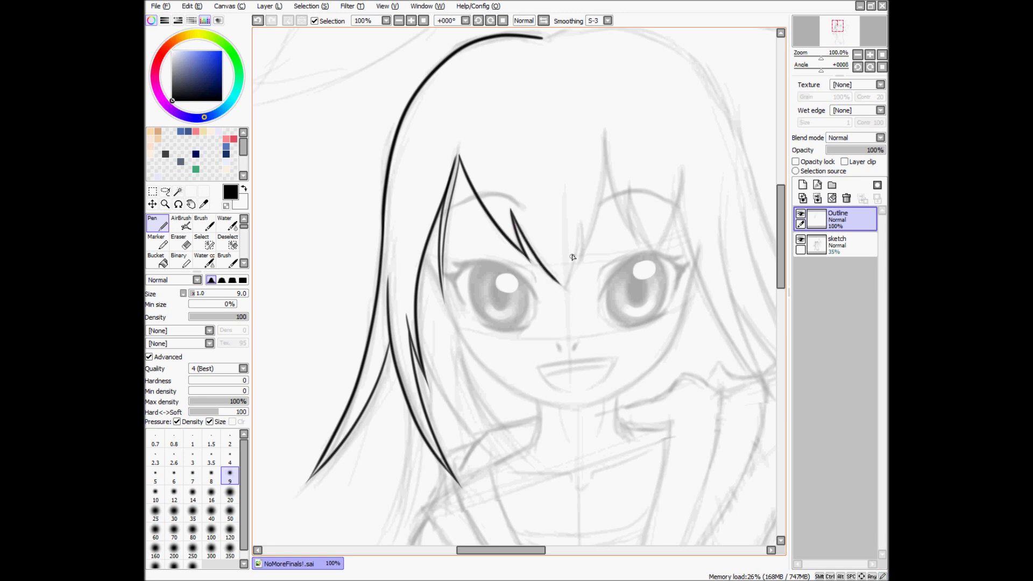
# Step: Ink the right side of the central bang, with its short split and the edge rising to the middle peak
pyautogui.moveTo(578, 220); pyautogui.dragTo(574, 250)
pyautogui.moveTo(578, 217); pyautogui.dragTo(575, 263)
pyautogui.moveTo(605, 131)
pyautogui.mouseDown()
pyautogui.moveTo(603, 177)
pyautogui.moveTo(574, 264)
pyautogui.mouseUp()
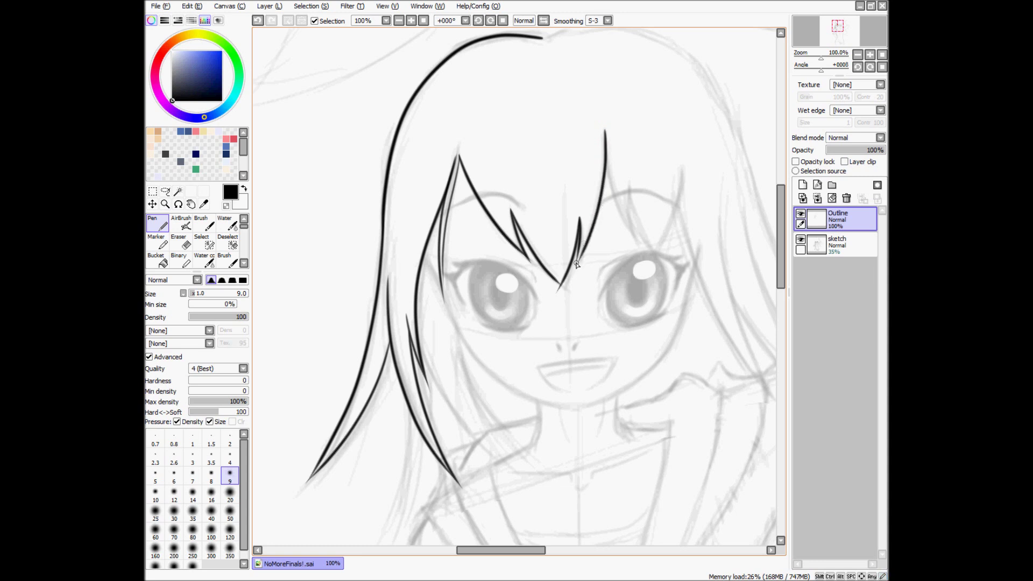
# Step: Ink the pointed bangs above the right eye, from the middle peak across to the right peak
pyautogui.moveTo(606, 156); pyautogui.dragTo(633, 240)
pyautogui.moveTo(628, 184); pyautogui.dragTo(634, 238)
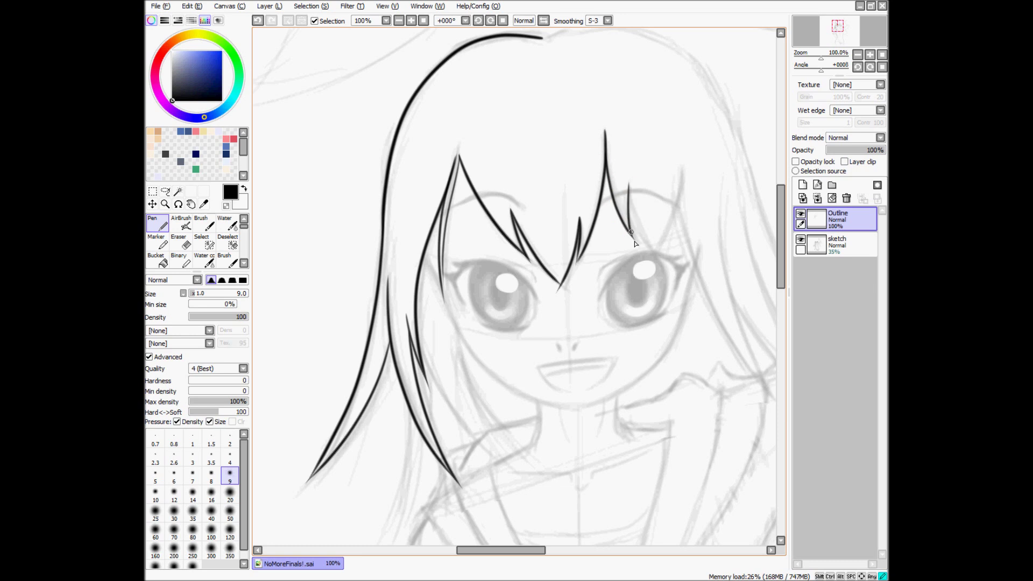
pyautogui.moveTo(629, 185); pyautogui.dragTo(655, 250)
pyautogui.moveTo(680, 171)
pyautogui.mouseDown()
pyautogui.moveTo(656, 241)
pyautogui.moveTo(680, 167)
pyautogui.moveTo(651, 249)
pyautogui.mouseUp()
pyautogui.hotkey('ctrl', 'z')
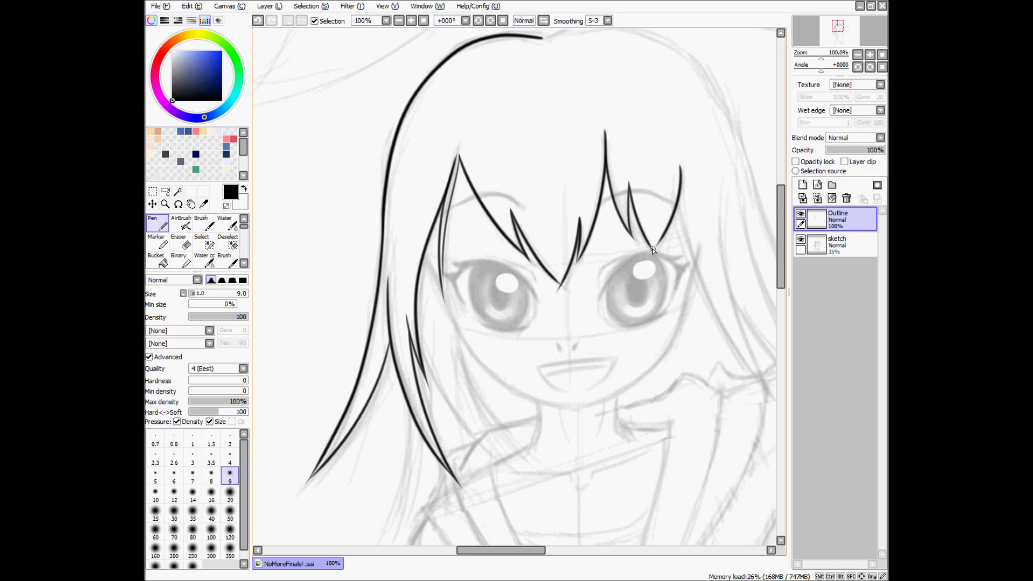
pyautogui.hotkey('ctrl', 'z')
# Step: Ink the strand falling from the right peak of the bangs past the outer corner of the right eye
pyautogui.moveTo(665, 231)
pyautogui.mouseDown()
pyautogui.moveTo(652, 250)
pyautogui.moveTo(634, 230)
pyautogui.moveTo(546, 202)
pyautogui.moveTo(581, 292)
pyautogui.mouseUp()
pyautogui.hotkey('ctrl', 'z')
pyautogui.moveTo(550, 180); pyautogui.dragTo(585, 313)
pyautogui.hotkey('ctrl', 'z')
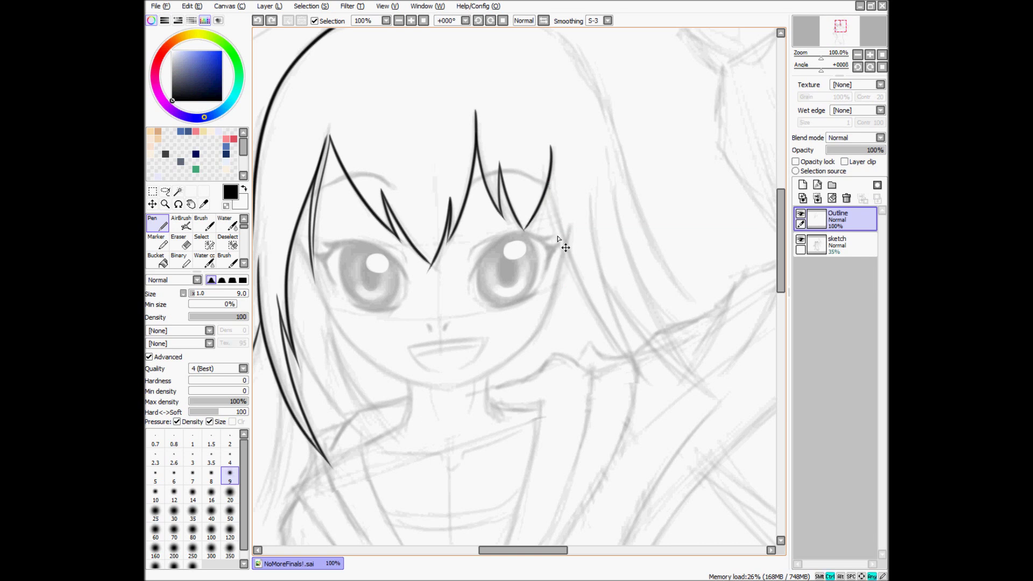
pyautogui.moveTo(549, 178); pyautogui.dragTo(581, 294)
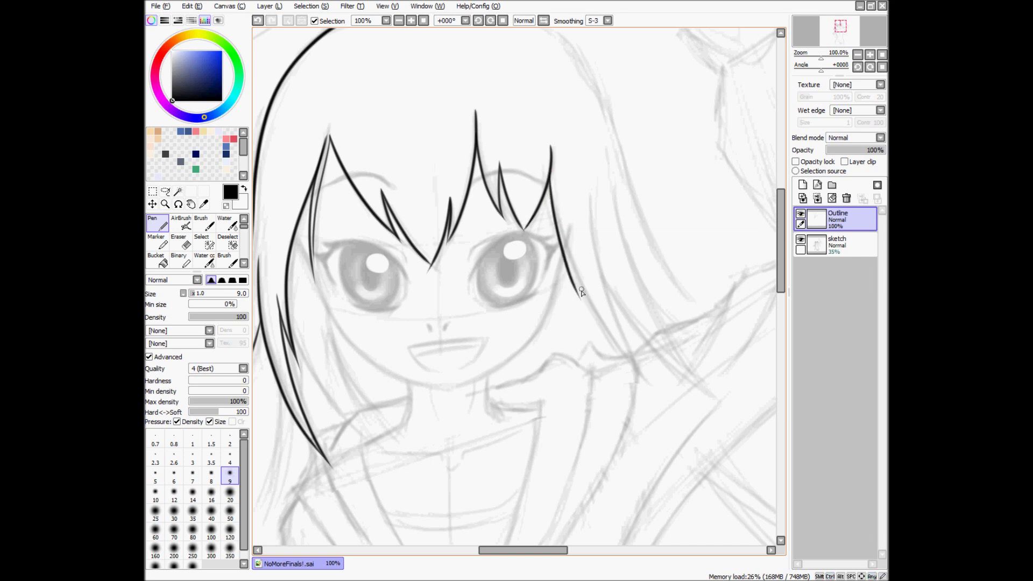
# Step: Ink the right side lock with a short split, a strand down to the shoulder and an outer edge meeting its tip
pyautogui.moveTo(576, 242); pyautogui.dragTo(585, 300)
pyautogui.hotkey('ctrl', 'z')
pyautogui.moveTo(578, 237)
pyautogui.mouseDown()
pyautogui.moveTo(578, 269)
pyautogui.moveTo(608, 344)
pyautogui.moveTo(636, 371)
pyautogui.mouseUp()
pyautogui.moveTo(590, 187)
pyautogui.mouseDown()
pyautogui.moveTo(597, 277)
pyautogui.moveTo(640, 381)
pyautogui.mouseUp()
pyautogui.hotkey('ctrl', 'z')
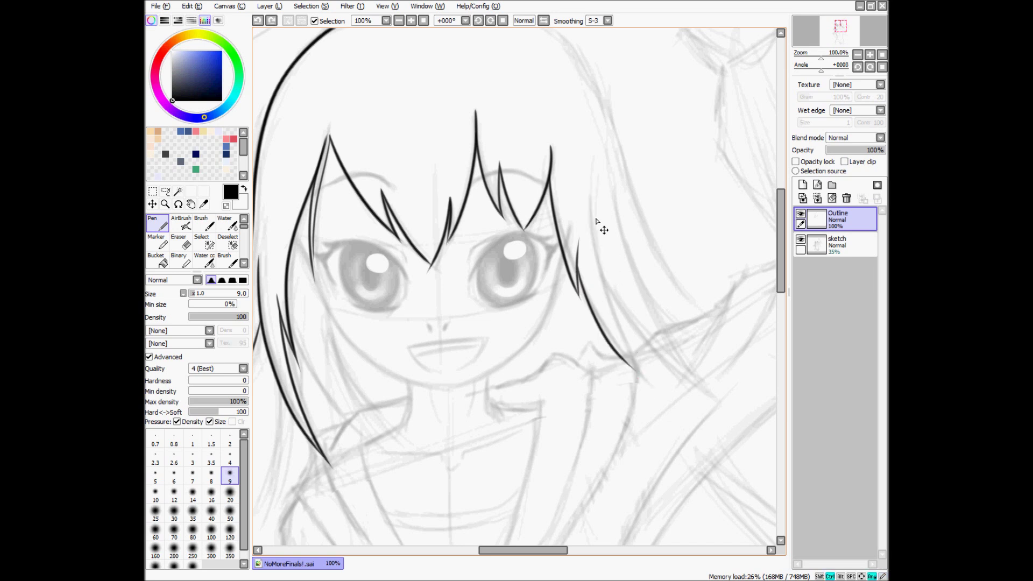
pyautogui.hotkey('ctrl', 'z')
pyautogui.moveTo(575, 263); pyautogui.dragTo(640, 374)
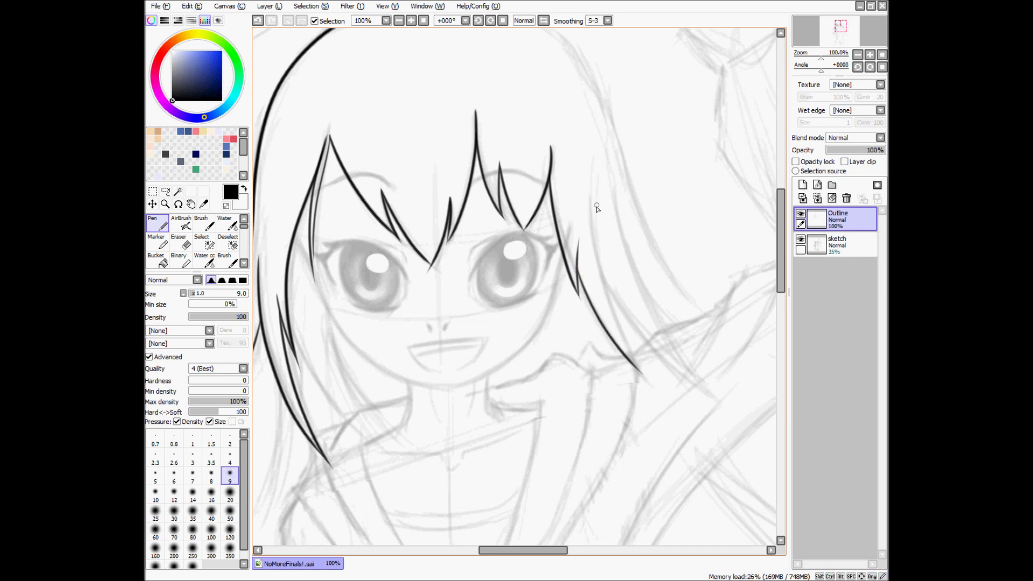
pyautogui.moveTo(590, 205)
pyautogui.mouseDown()
pyautogui.moveTo(604, 298)
pyautogui.moveTo(640, 372)
pyautogui.mouseUp()
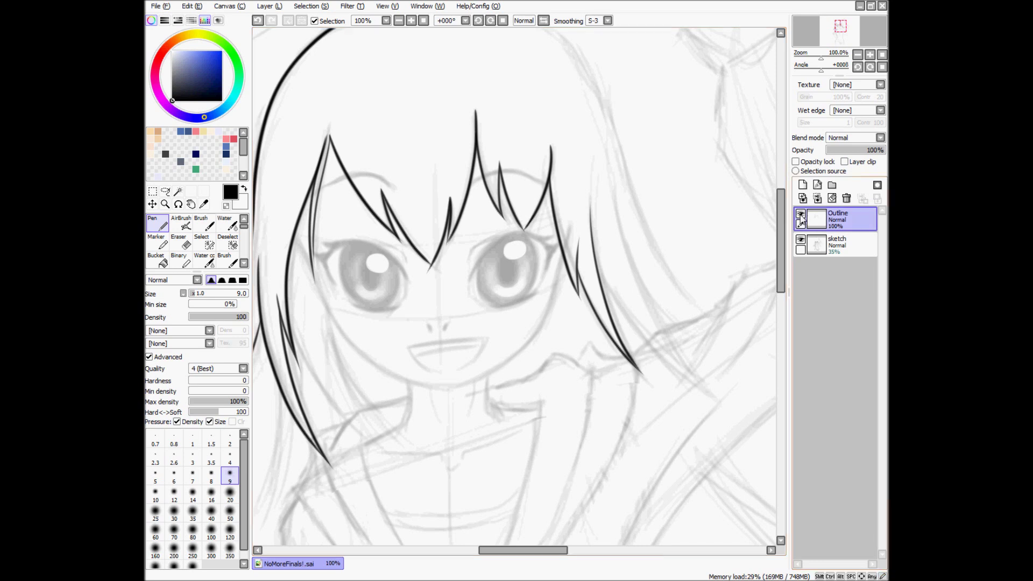
# Step: Hide the Outline layer and move it below the sketch layer
pyautogui.click(800, 215)
pyautogui.moveTo(819, 221); pyautogui.dragTo(811, 279)
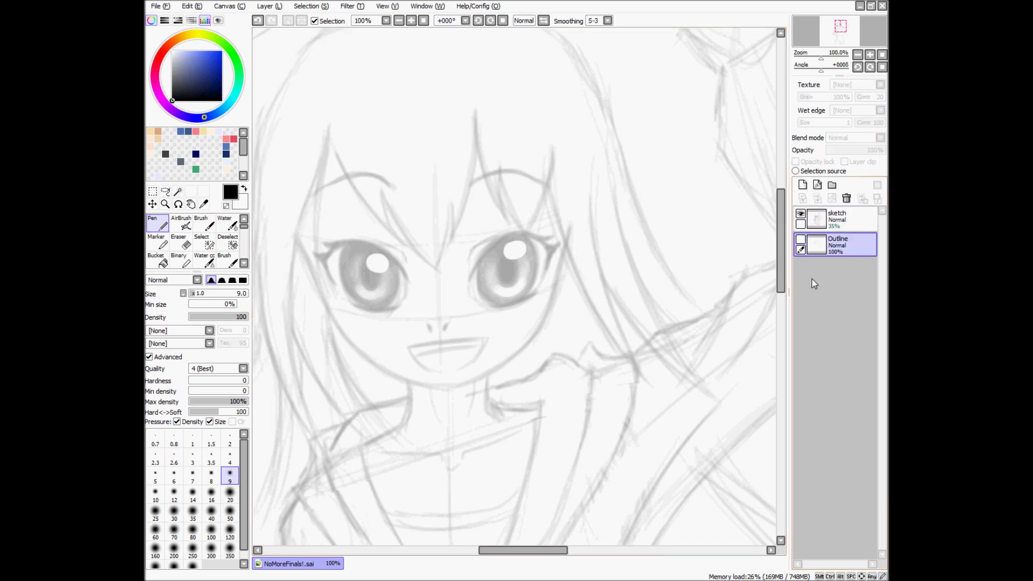
# Step: Make the sketch layer active and show the Outline layer's hair lines
pyautogui.click(804, 223)
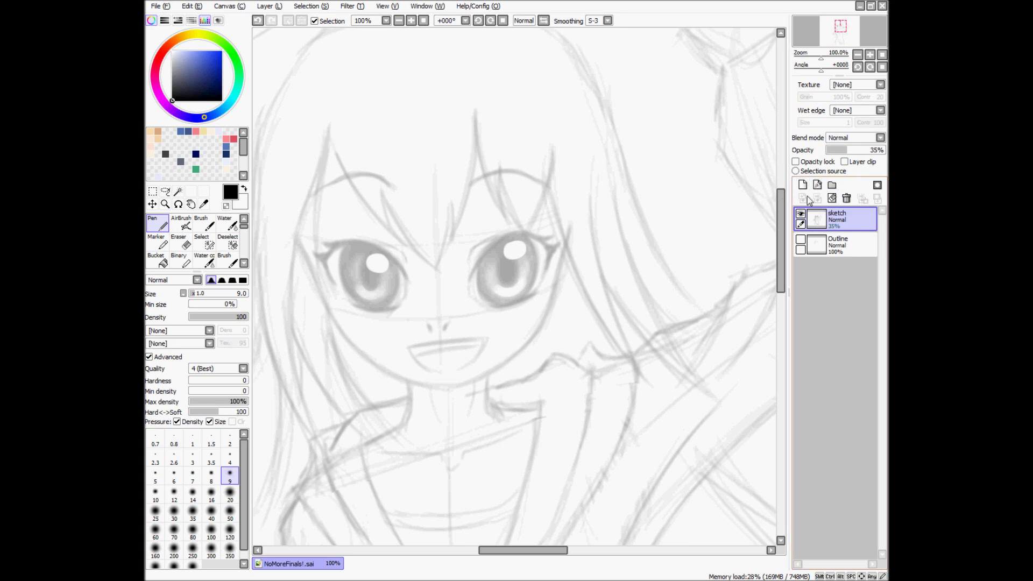
pyautogui.click(800, 238)
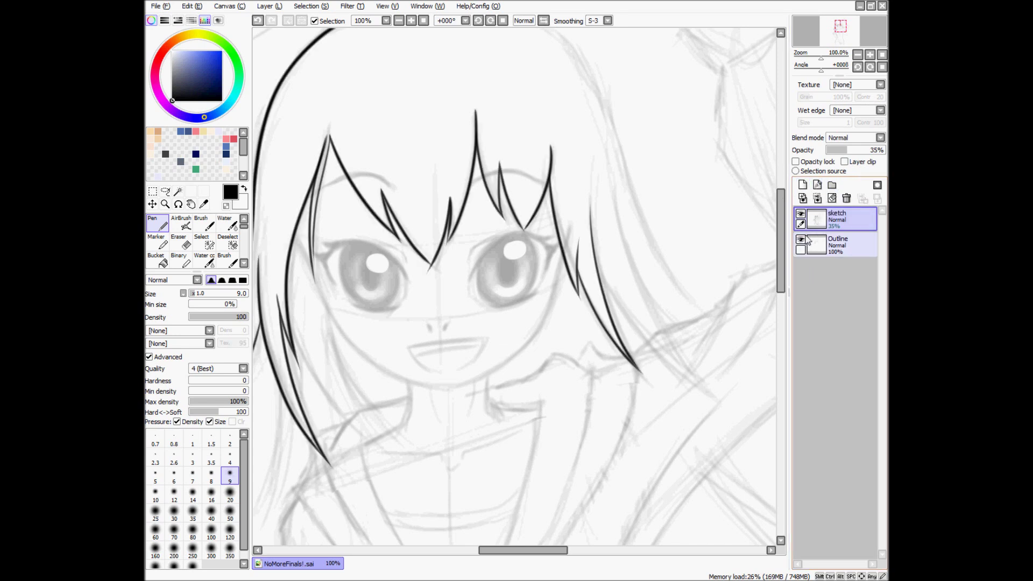
pyautogui.moveTo(519, 298); pyautogui.dragTo(590, 323)
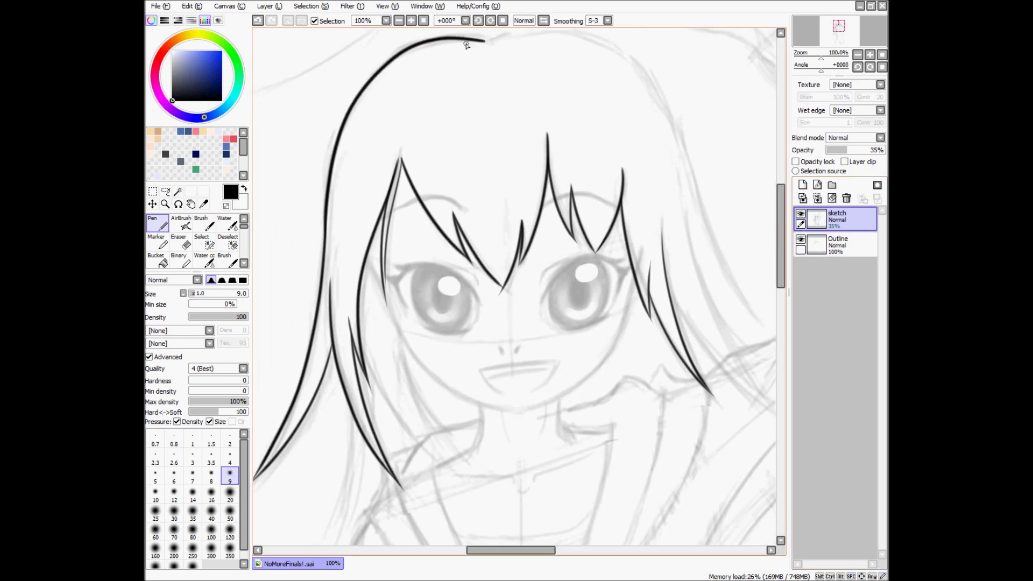
pyautogui.moveTo(547, 275); pyautogui.dragTo(539, 284)
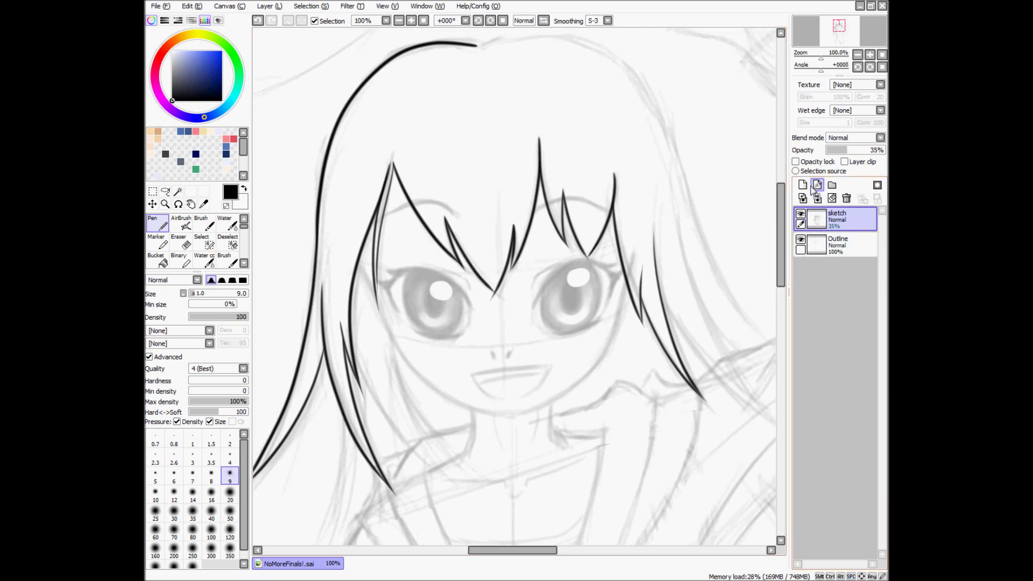
# Step: Hide the Outline layer and add a new linework layer above the sketch layer
pyautogui.click(800, 239)
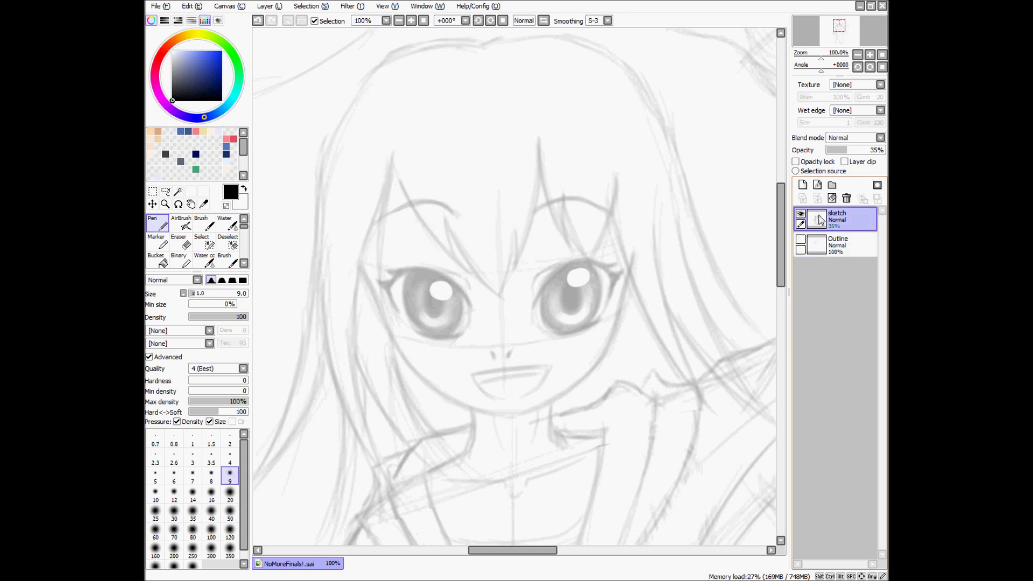
pyautogui.click(801, 238)
pyautogui.click(800, 239)
pyautogui.click(817, 185)
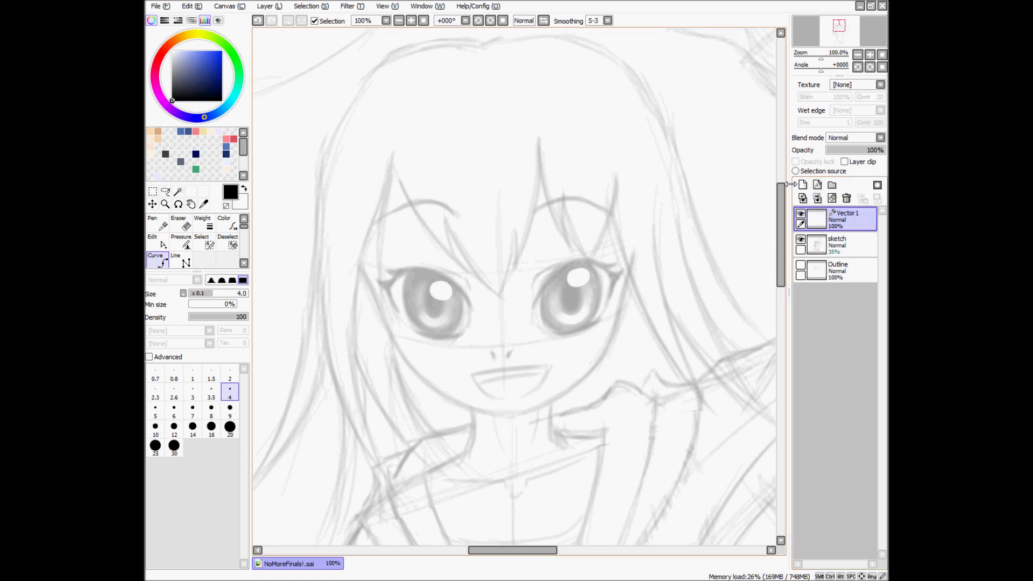
# Step: Ink the outer hair contour on the linework layer with the size 14 Pen, from the crown down the left side to its tip
pyautogui.moveTo(504, 120); pyautogui.dragTo(559, 138)
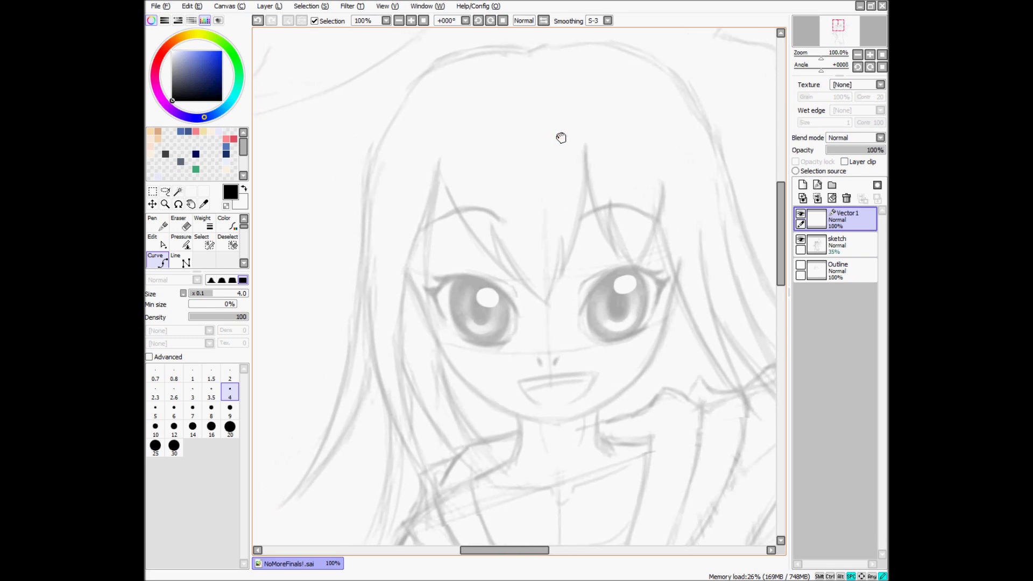
pyautogui.click(158, 225)
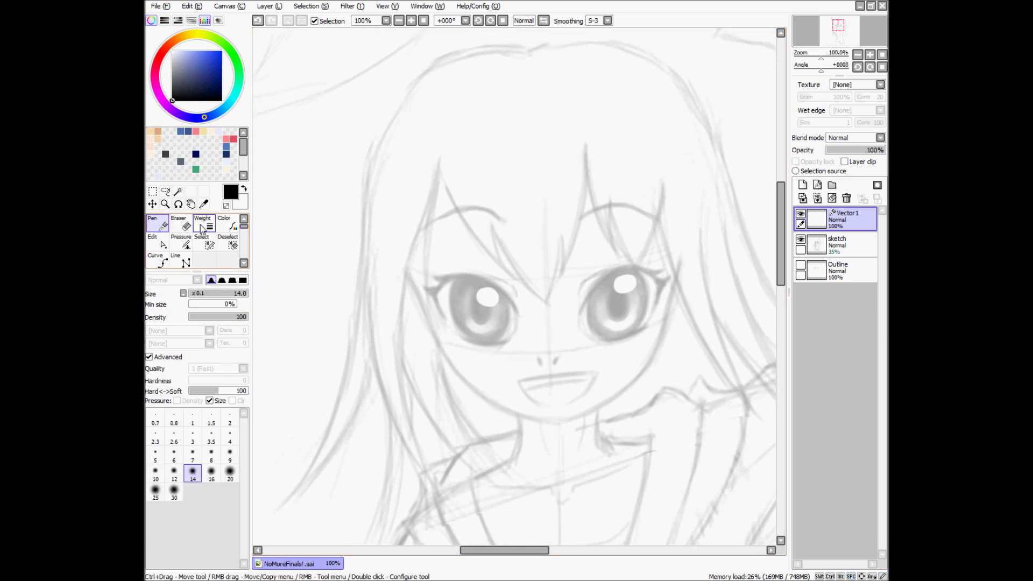
pyautogui.moveTo(529, 129); pyautogui.dragTo(564, 145)
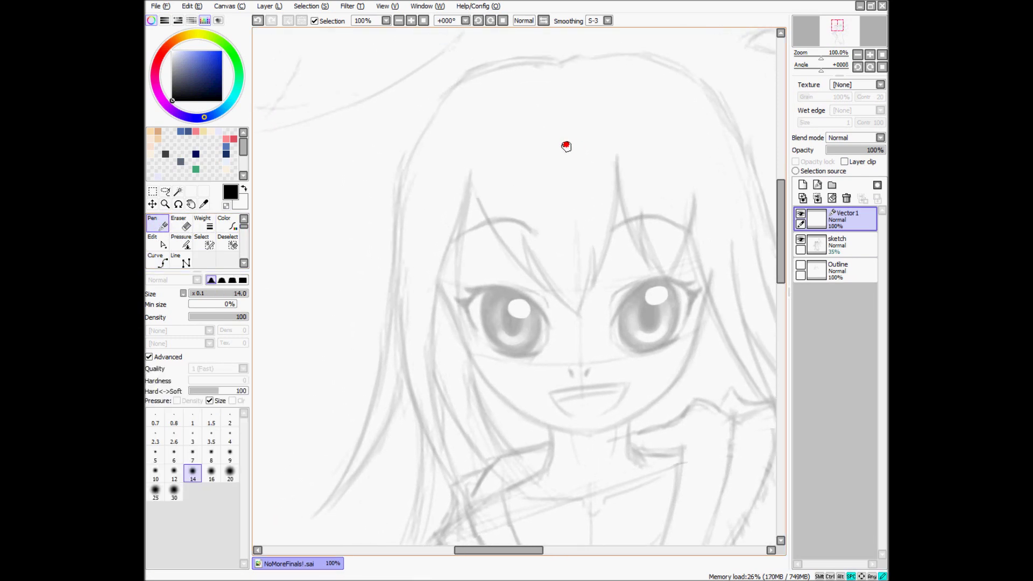
pyautogui.moveTo(559, 64)
pyautogui.mouseDown()
pyautogui.moveTo(511, 57)
pyautogui.moveTo(540, 58)
pyautogui.moveTo(468, 81)
pyautogui.moveTo(398, 184)
pyautogui.moveTo(384, 333)
pyautogui.moveTo(330, 527)
pyautogui.mouseUp()
pyautogui.hotkey('ctrl', 'z')
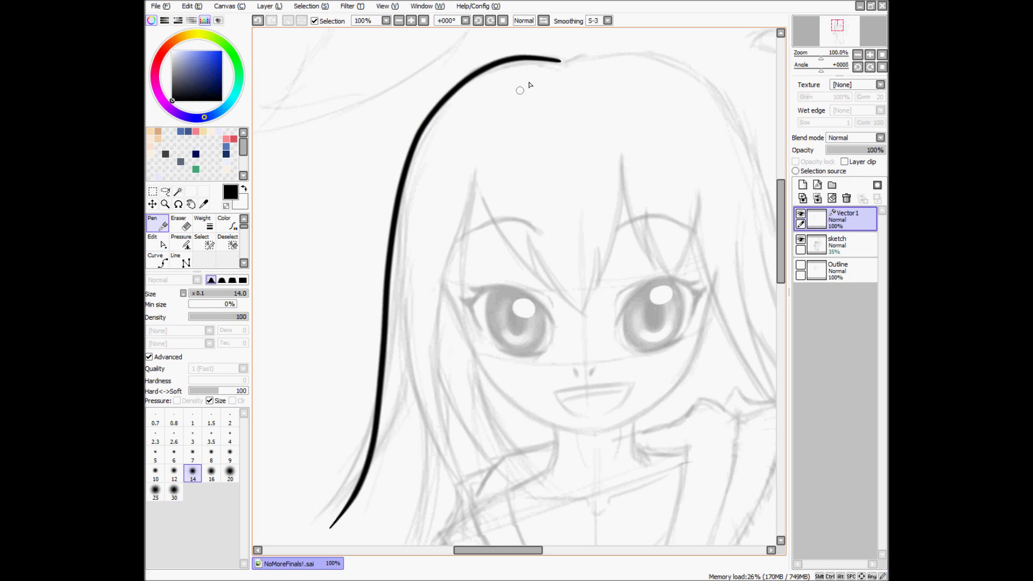
pyautogui.scroll(-2, 525, 165)
pyautogui.hscroll(-2, 547, 180)
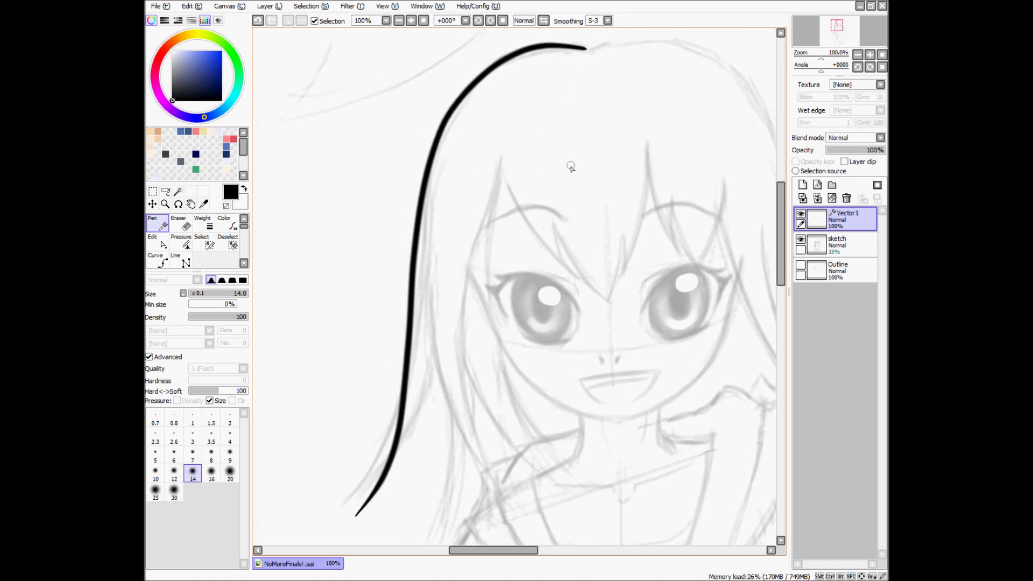
# Step: Reshape the vector hair contour by moving a control point near the crown and bending its upper left curve inward
pyautogui.press('ctrl')
pyautogui.moveTo(541, 48)
pyautogui.mouseDown()
pyautogui.moveTo(543, 84)
pyautogui.moveTo(544, 41)
pyautogui.moveTo(508, 57)
pyautogui.mouseUp()
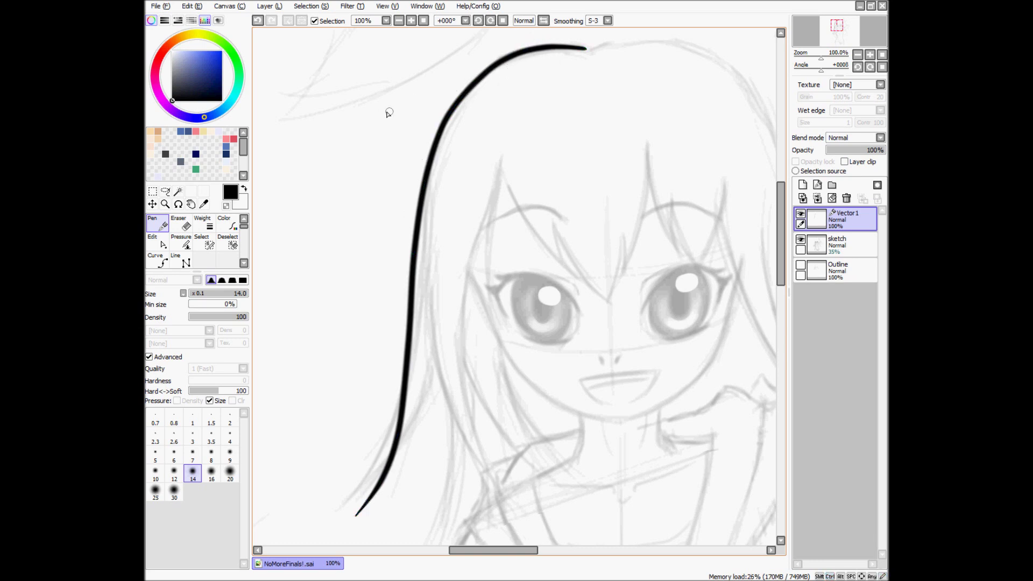
pyautogui.press('shift')
pyautogui.moveTo(450, 117)
pyautogui.mouseDown()
pyautogui.moveTo(425, 111)
pyautogui.moveTo(424, 182)
pyautogui.moveTo(478, 121)
pyautogui.moveTo(422, 133)
pyautogui.moveTo(459, 131)
pyautogui.moveTo(461, 110)
pyautogui.mouseUp()
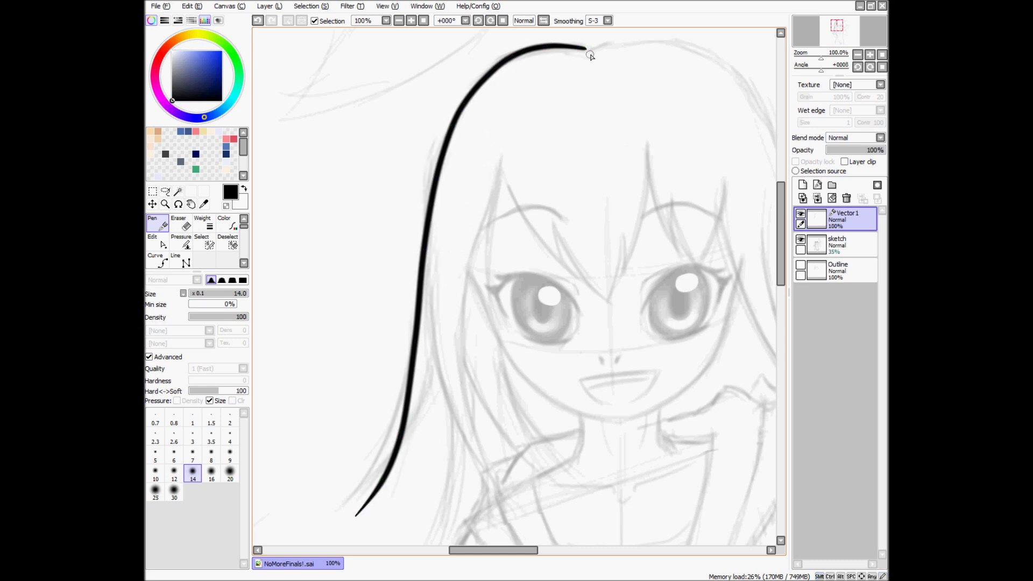
# Step: Reposition the crown end and the lower tip of the vector hair contour, and bend its middle section toward the face
pyautogui.press('ctrl')
pyautogui.scroll(3, 350, 517)
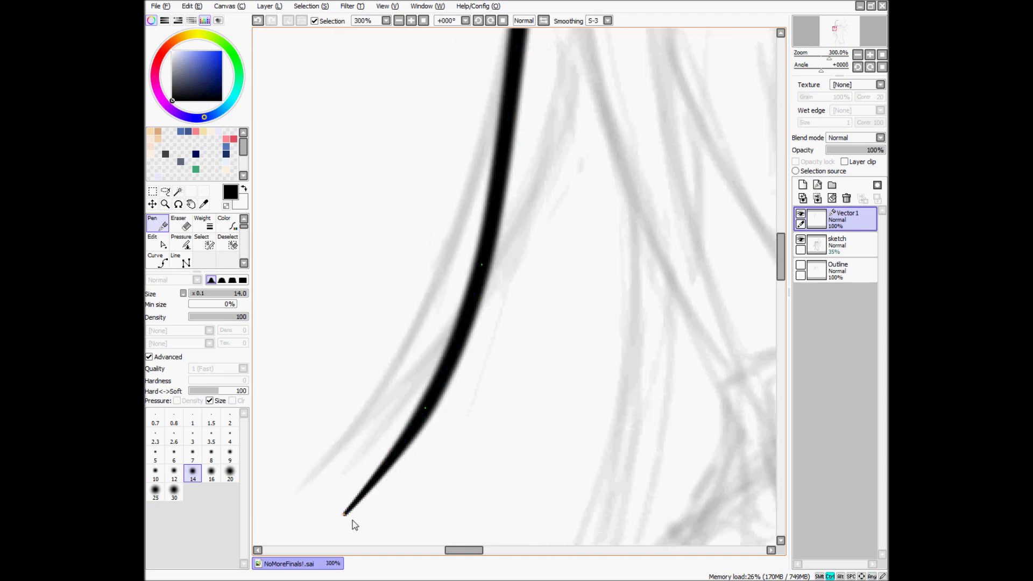
pyautogui.scroll(-3, 535, 258)
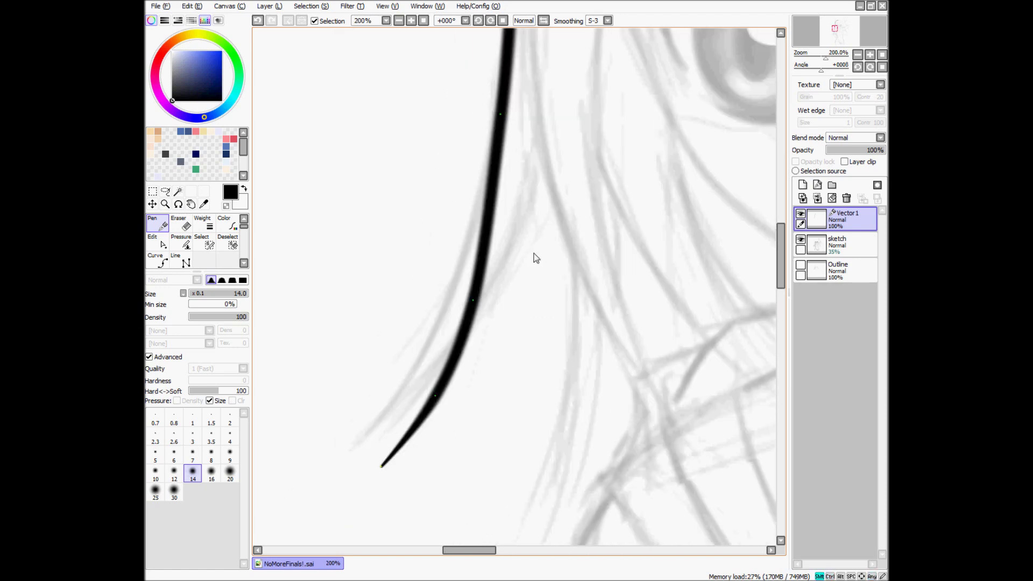
pyautogui.moveTo(602, 127)
pyautogui.mouseDown()
pyautogui.moveTo(508, 282)
pyautogui.moveTo(497, 339)
pyautogui.mouseUp()
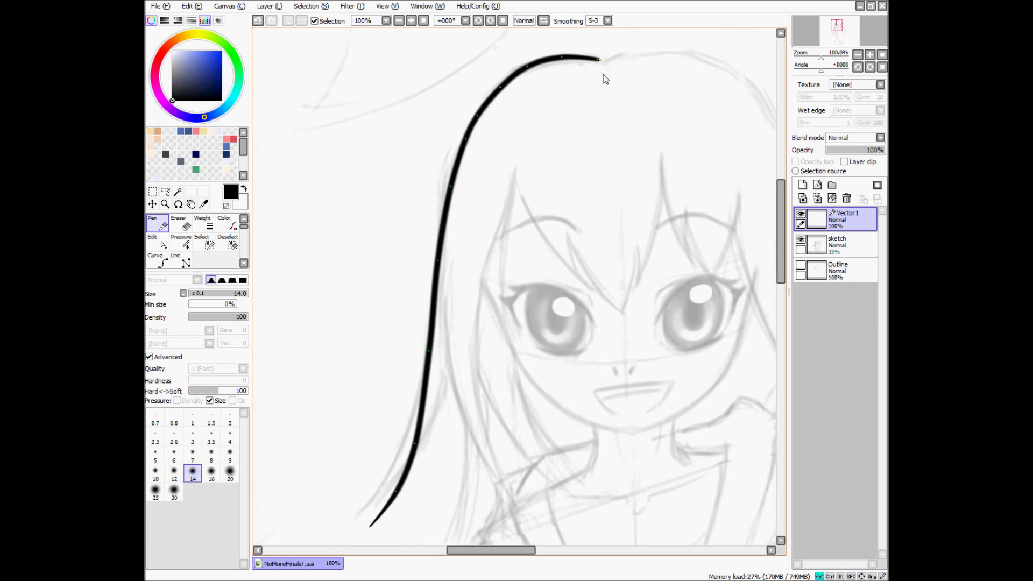
pyautogui.moveTo(600, 60)
pyautogui.mouseDown()
pyautogui.moveTo(541, 116)
pyautogui.moveTo(539, 231)
pyautogui.moveTo(721, 155)
pyautogui.moveTo(599, 62)
pyautogui.mouseUp()
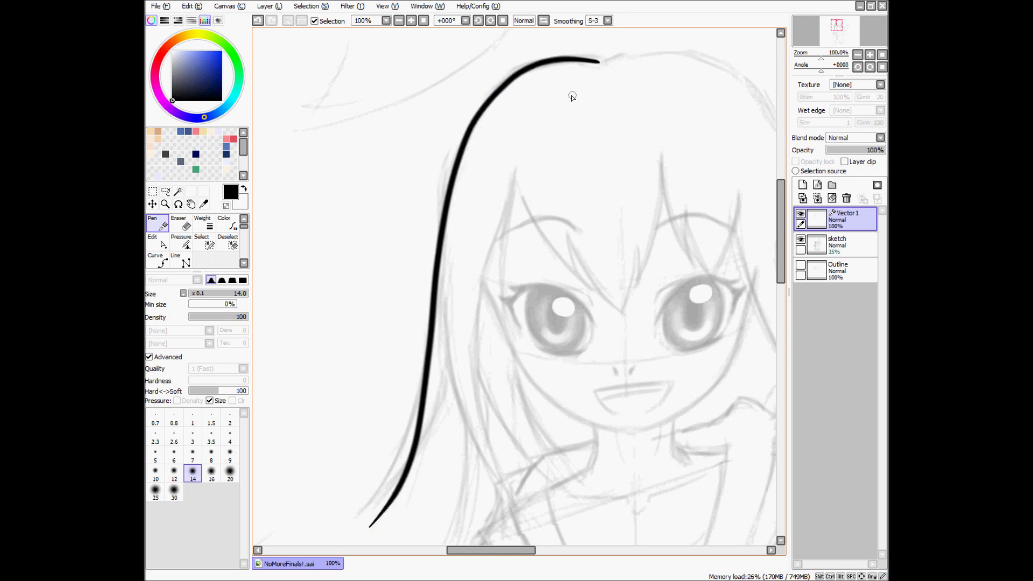
pyautogui.moveTo(369, 527); pyautogui.dragTo(359, 514)
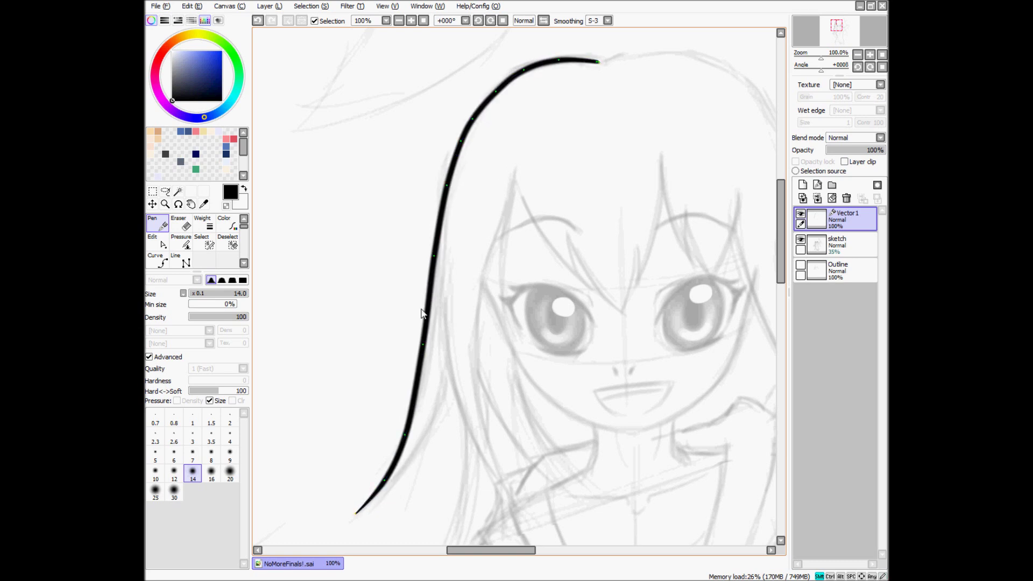
pyautogui.moveTo(425, 338); pyautogui.dragTo(433, 335)
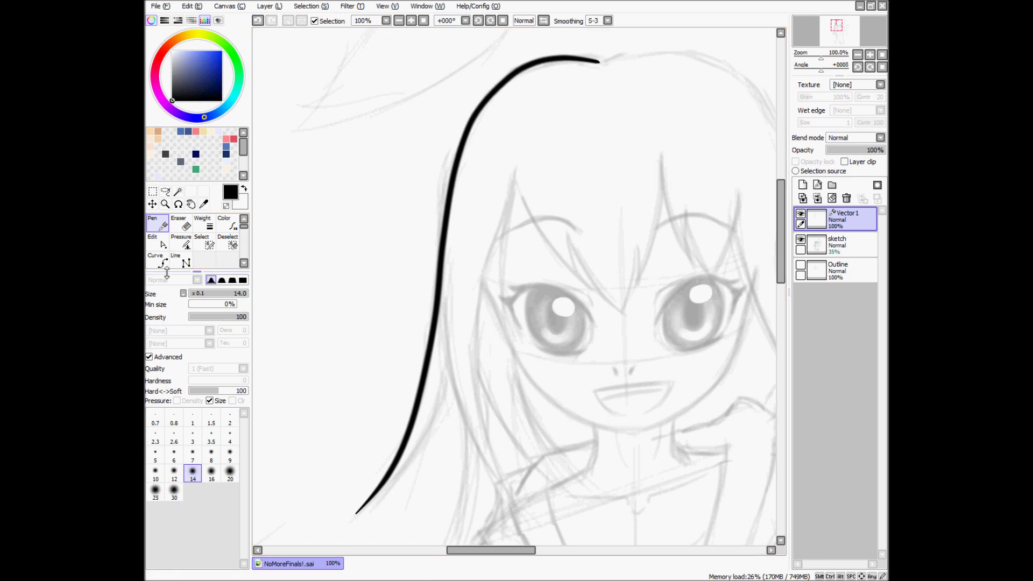
# Step: Delete the linework layer and bring the Outline layer above the sketch as the visible, active layer
pyautogui.click(160, 245)
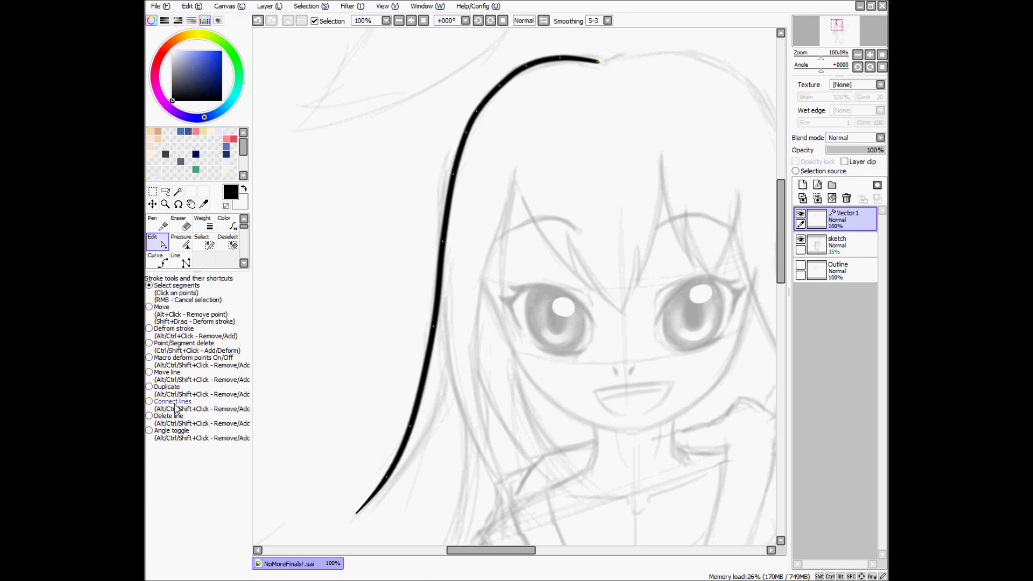
pyautogui.click(846, 199)
pyautogui.moveTo(828, 220); pyautogui.dragTo(820, 229)
pyautogui.click(800, 214)
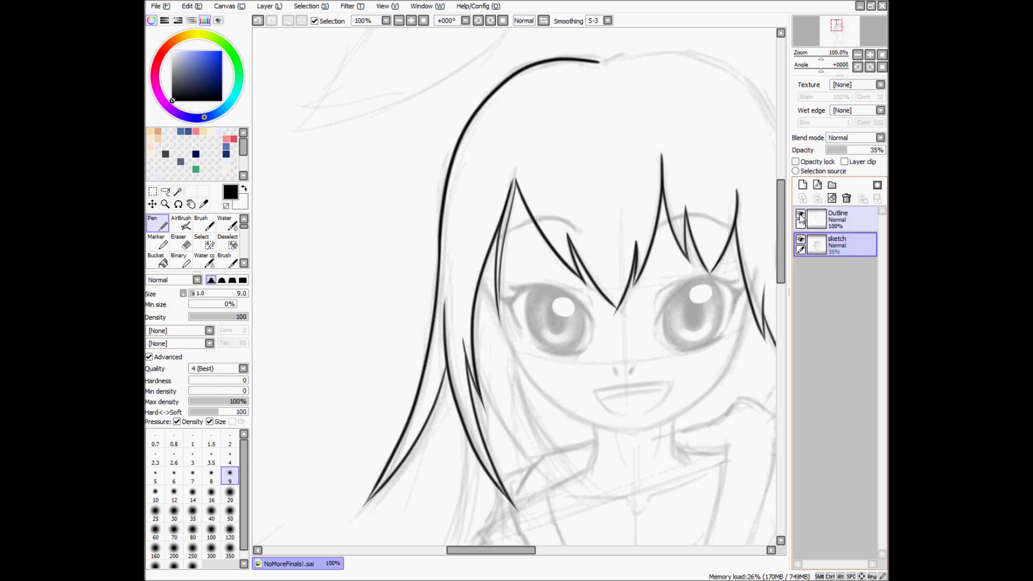
pyautogui.click(821, 222)
# Step: Ink both eyebrows as arched strokes running across the bangs above the eyes
pyautogui.moveTo(698, 297); pyautogui.dragTo(618, 303)
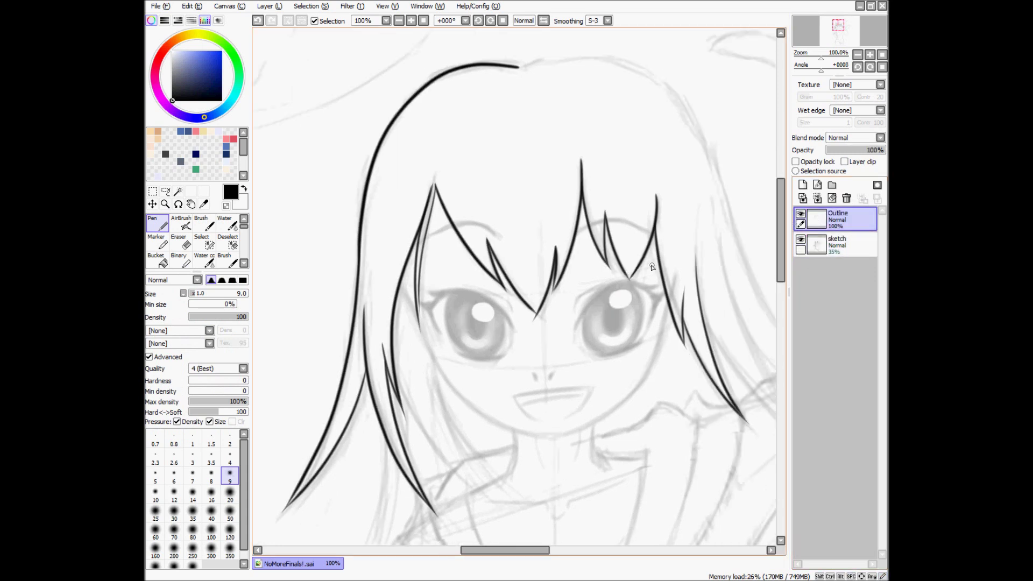
pyautogui.moveTo(680, 275)
pyautogui.mouseDown()
pyautogui.moveTo(682, 283)
pyautogui.moveTo(528, 249)
pyautogui.moveTo(634, 230)
pyautogui.moveTo(651, 168)
pyautogui.moveTo(644, 139)
pyautogui.moveTo(657, 215)
pyautogui.moveTo(643, 270)
pyautogui.moveTo(636, 248)
pyautogui.mouseUp()
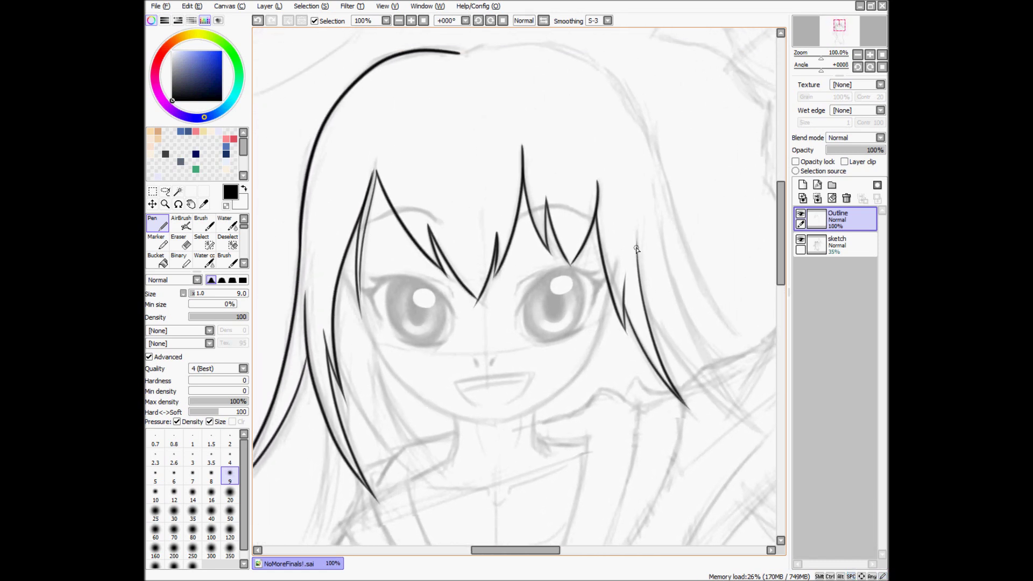
pyautogui.moveTo(511, 220)
pyautogui.mouseDown()
pyautogui.moveTo(556, 205)
pyautogui.moveTo(594, 217)
pyautogui.mouseUp()
pyautogui.moveTo(434, 221)
pyautogui.mouseDown()
pyautogui.moveTo(385, 210)
pyautogui.moveTo(360, 226)
pyautogui.mouseUp()
pyautogui.moveTo(594, 223)
pyautogui.mouseDown()
pyautogui.moveTo(611, 191)
pyautogui.moveTo(580, 199)
pyautogui.moveTo(592, 269)
pyautogui.moveTo(583, 226)
pyautogui.moveTo(595, 206)
pyautogui.mouseUp()
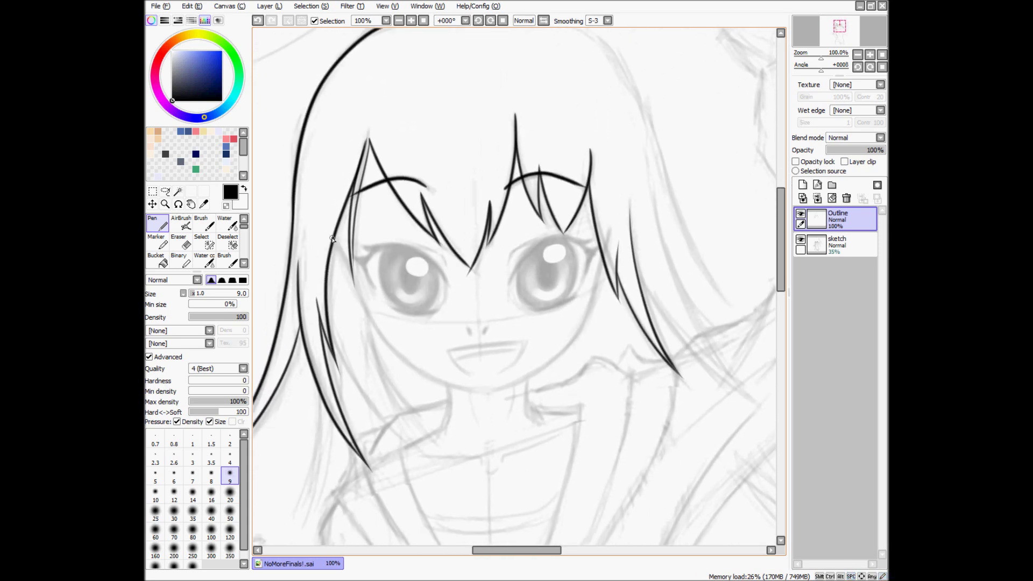
# Step: Ink the upper left cheek line, starting from the side lock beside the left eye and retrying the stroke until it fits
pyautogui.hotkey('ctrl', 'z')
pyautogui.moveTo(334, 237); pyautogui.dragTo(354, 279)
pyautogui.hotkey('ctrl', 'z')
pyautogui.moveTo(338, 235); pyautogui.dragTo(359, 294)
pyautogui.hotkey('ctrl', 'z')
pyautogui.moveTo(334, 233); pyautogui.dragTo(379, 336)
# Step: Rework the left cheek line on the rotated canvas and extend it down toward the jaw
pyautogui.press('End')
pyautogui.press('End')
pyautogui.press('End')
pyautogui.press('End')
pyautogui.press('End')
pyautogui.press('End')
pyautogui.press('End')
pyautogui.press('End')
pyautogui.press('End')
pyautogui.press('End')
pyautogui.press('End')
pyautogui.press('End')
pyautogui.press('End')
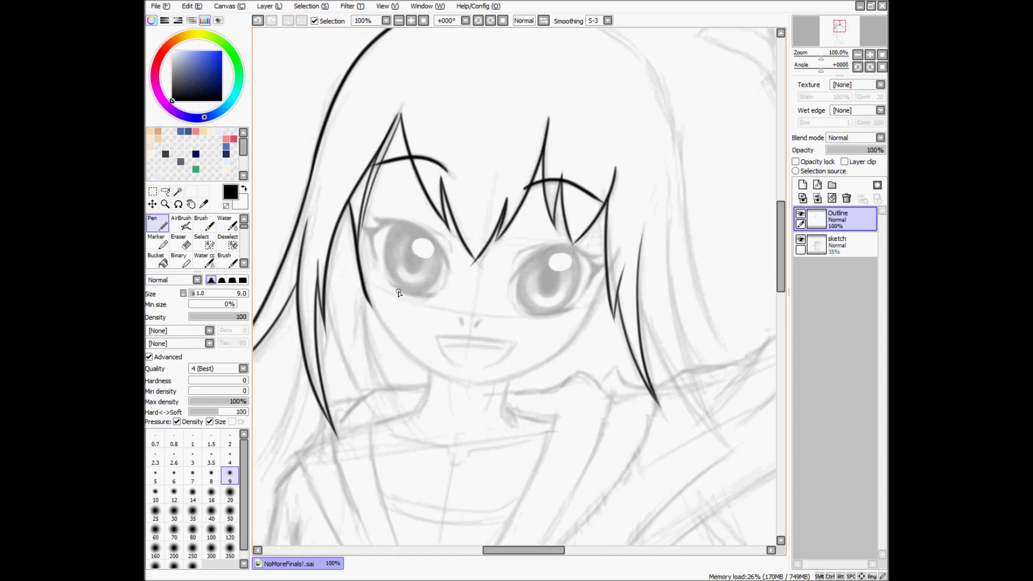
pyautogui.scroll(2, 446, 155)
pyautogui.moveTo(454, 144); pyautogui.dragTo(391, 231)
pyautogui.hotkey('ctrl', 'z')
pyautogui.moveTo(439, 163)
pyautogui.mouseDown()
pyautogui.moveTo(392, 226)
pyautogui.moveTo(359, 340)
pyautogui.mouseUp()
pyautogui.moveTo(382, 276)
pyautogui.mouseDown()
pyautogui.moveTo(385, 286)
pyautogui.moveTo(390, 262)
pyautogui.moveTo(379, 344)
pyautogui.mouseUp()
# Step: Ink the left jaw line along the sketch to the tip of the chin, redrawing its end until it fits
pyautogui.moveTo(538, 220); pyautogui.dragTo(339, 275)
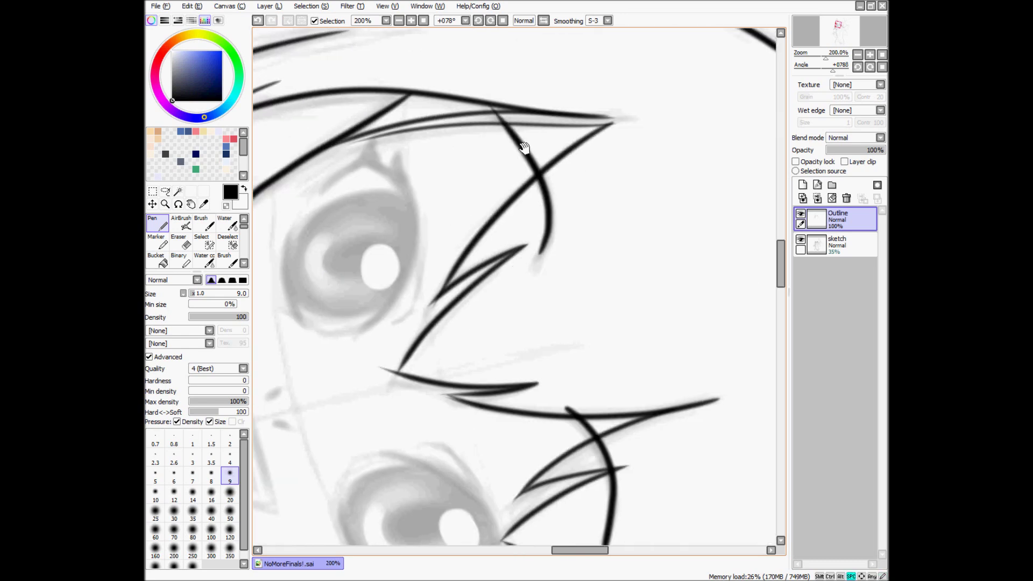
pyautogui.moveTo(537, 260)
pyautogui.mouseDown()
pyautogui.moveTo(518, 265)
pyautogui.moveTo(566, 231)
pyautogui.moveTo(491, 268)
pyautogui.moveTo(376, 258)
pyautogui.moveTo(429, 148)
pyautogui.moveTo(485, 130)
pyautogui.moveTo(481, 123)
pyautogui.mouseUp()
pyautogui.hotkey('ctrl', 'z')
pyautogui.moveTo(538, 97); pyautogui.dragTo(485, 119)
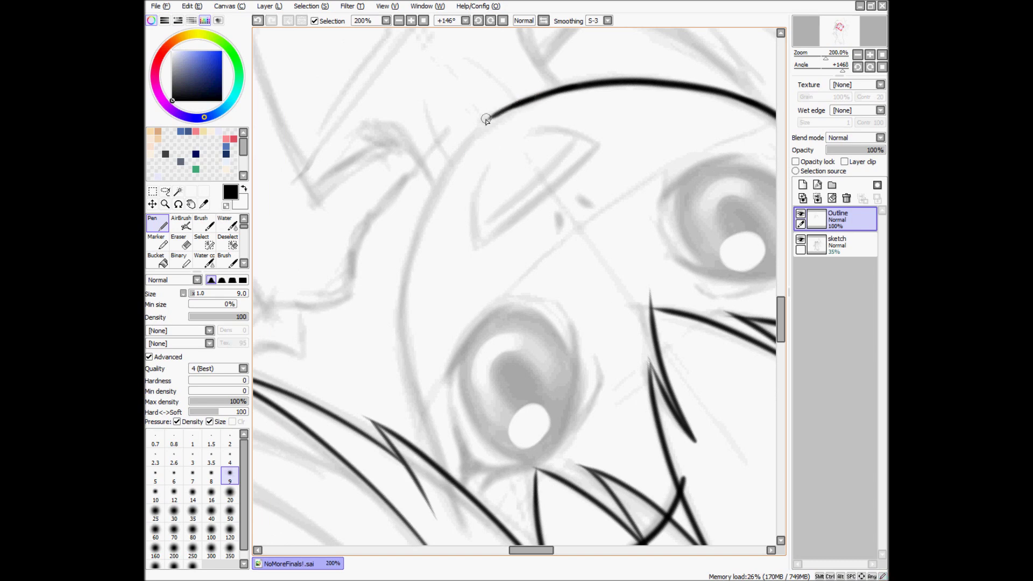
pyautogui.hotkey('ctrl', 'z')
pyautogui.moveTo(532, 96); pyautogui.dragTo(477, 128)
pyautogui.press('Home')
# Step: Ink the right cheek line from the hair strand beside the right eye down to below the eye
pyautogui.scroll(3, 504, 228)
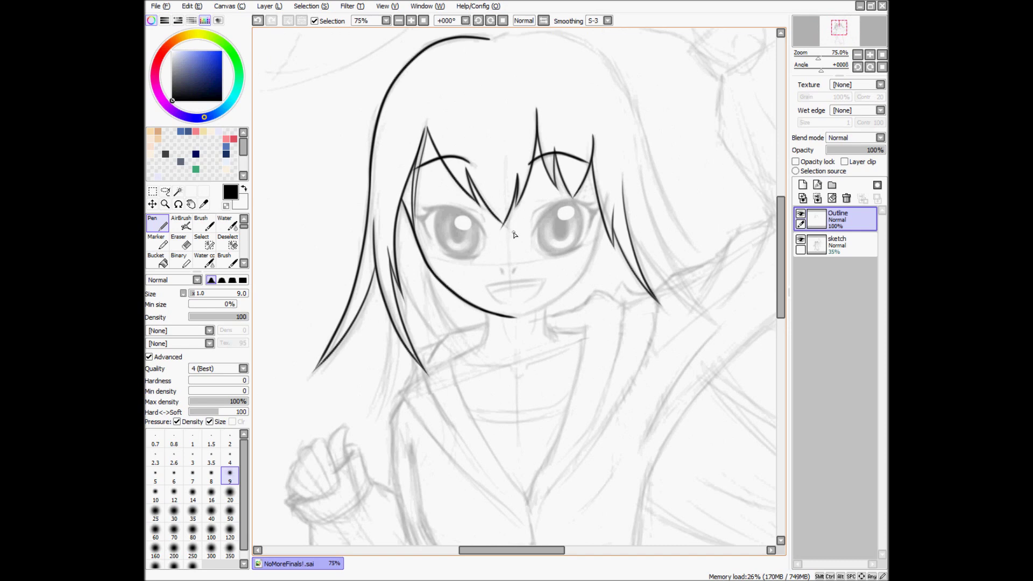
pyautogui.scroll(2, 554, 280)
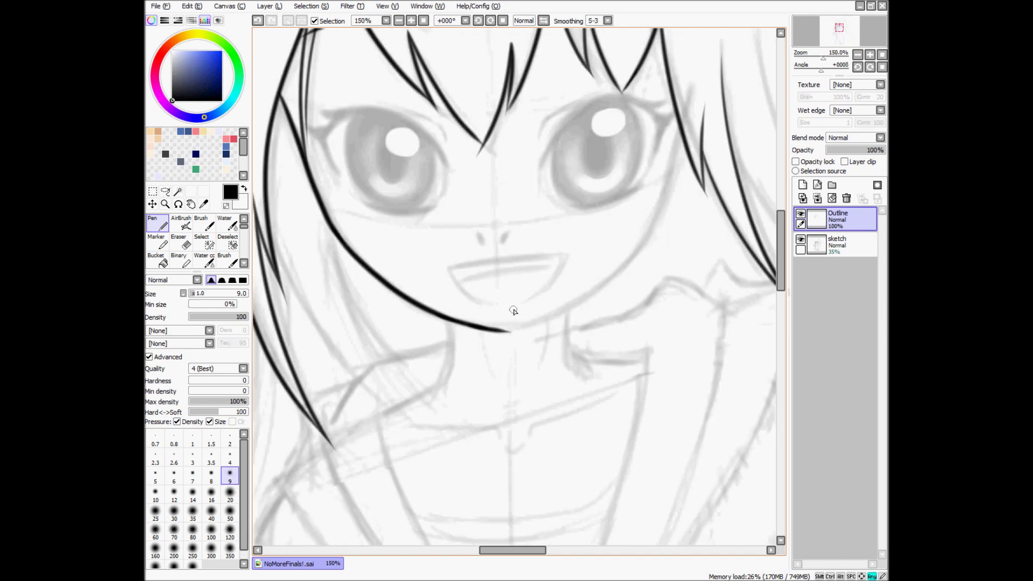
pyautogui.moveTo(537, 322); pyautogui.dragTo(529, 332)
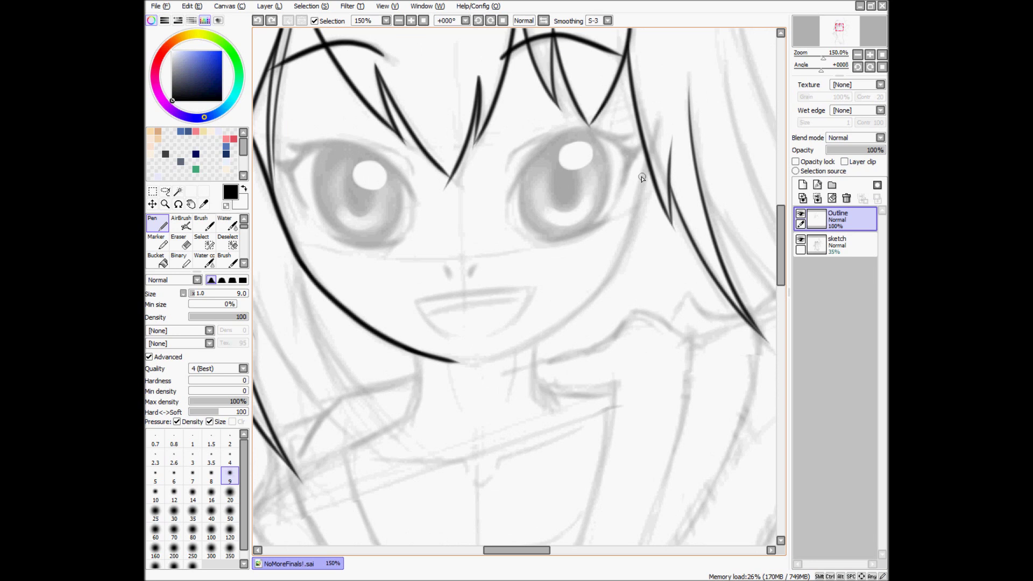
pyautogui.moveTo(644, 164); pyautogui.dragTo(620, 255)
pyautogui.hotkey('ctrl', 'z')
pyautogui.moveTo(645, 162)
pyautogui.mouseDown()
pyautogui.moveTo(623, 249)
pyautogui.moveTo(606, 271)
pyautogui.mouseUp()
# Step: Extend the right cheek line along the jaw toward the chin, redrawing the stroke until it follows the sketch
pyautogui.moveTo(627, 235); pyautogui.dragTo(590, 297)
pyautogui.hotkey('ctrl', 'z')
pyautogui.moveTo(627, 235); pyautogui.dragTo(599, 288)
pyautogui.hotkey('ctrl', 'z')
pyautogui.moveTo(626, 235)
pyautogui.mouseDown()
pyautogui.moveTo(605, 277)
pyautogui.moveTo(553, 332)
pyautogui.mouseUp()
pyautogui.hotkey('ctrl', 'z')
pyautogui.moveTo(626, 235); pyautogui.dragTo(549, 330)
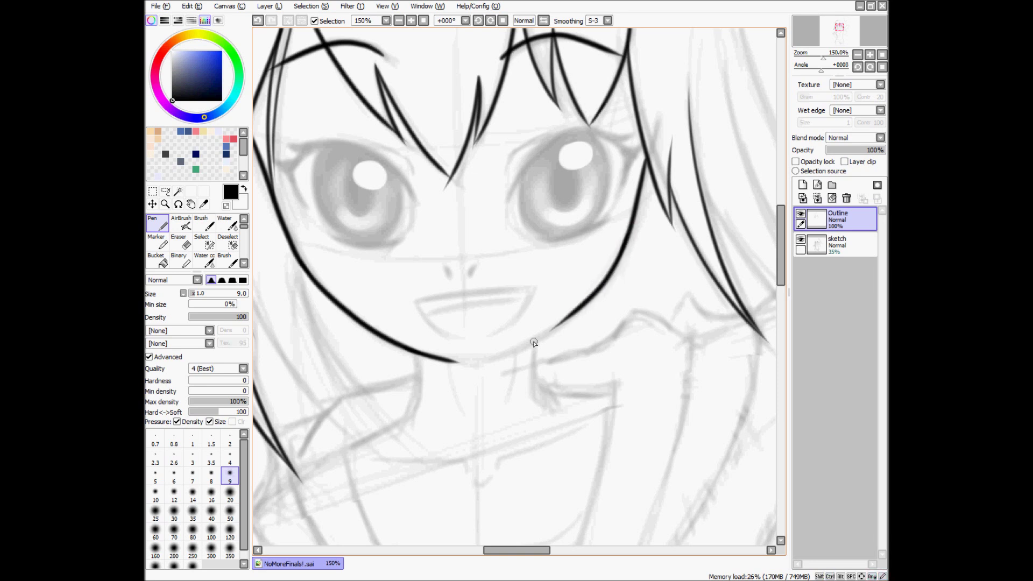
# Step: Finish the right jaw line so that it meets the left jaw line at the chin
pyautogui.moveTo(592, 305)
pyautogui.mouseDown()
pyautogui.moveTo(592, 289)
pyautogui.moveTo(510, 221)
pyautogui.mouseUp()
pyautogui.moveTo(450, 273); pyautogui.dragTo(503, 226)
pyautogui.hotkey('ctrl', 'z')
pyautogui.moveTo(447, 277); pyautogui.dragTo(513, 214)
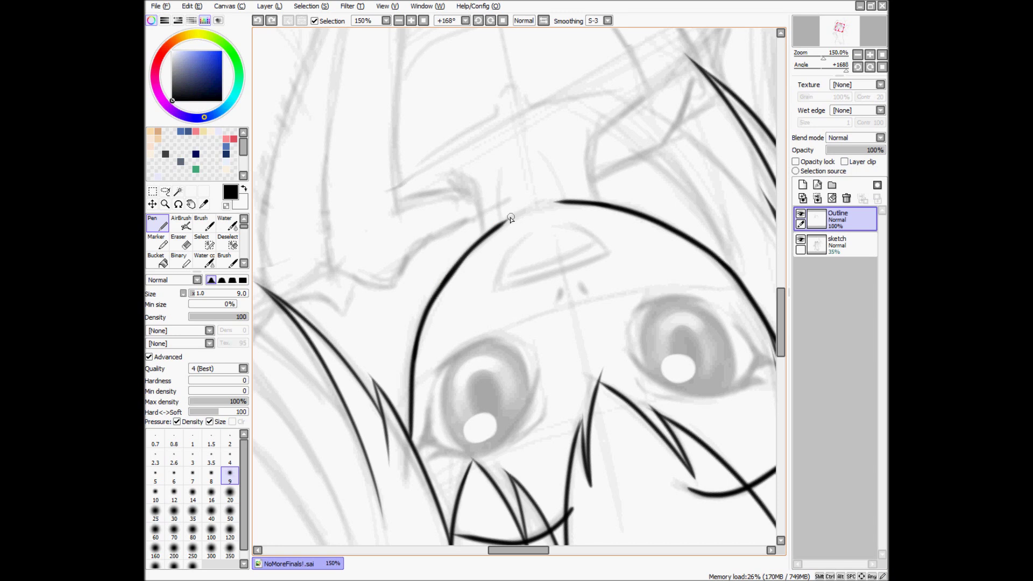
pyautogui.hotkey('ctrl', 'z')
pyautogui.moveTo(449, 280)
pyautogui.mouseDown()
pyautogui.moveTo(525, 207)
pyautogui.moveTo(504, 220)
pyautogui.moveTo(580, 200)
pyautogui.moveTo(534, 207)
pyautogui.mouseUp()
pyautogui.hotkey('ctrl', 'z')
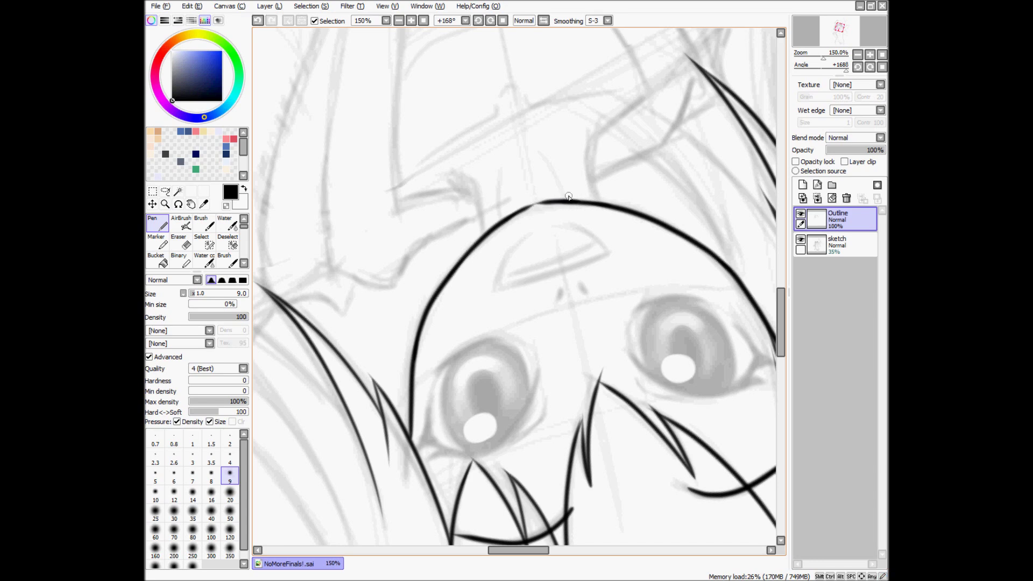
pyautogui.press('Delete')
pyautogui.press('Home')
pyautogui.scroll(4, 517, 256)
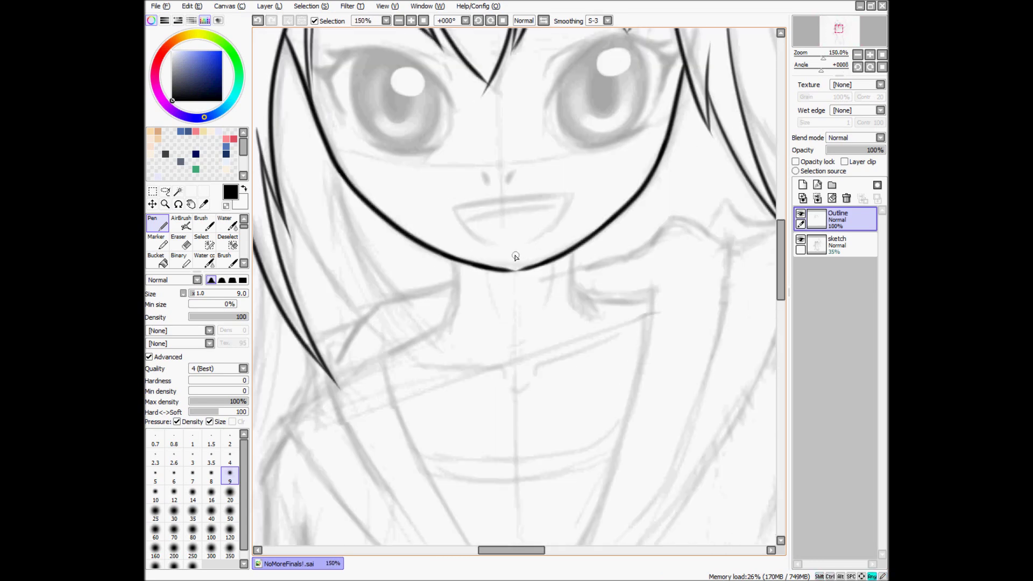
pyautogui.press('End')
pyautogui.press('End')
pyautogui.press('Delete')
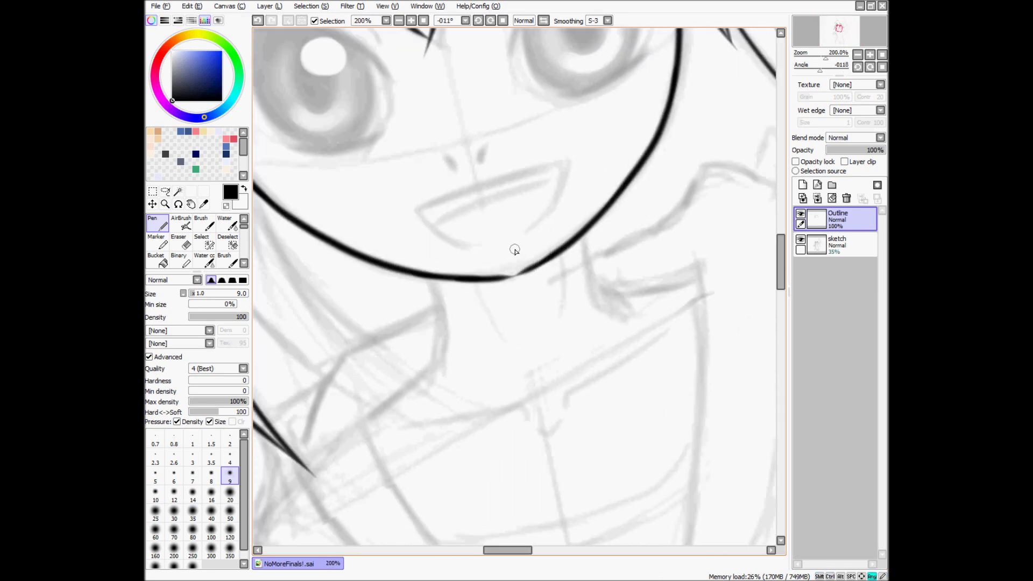
# Step: Try to redraw the jaw strokes at the chin so that the left and right lines meet smoothly
pyautogui.press('End')
pyautogui.press('End')
pyautogui.press('End')
pyautogui.press('End')
pyautogui.press('End')
pyautogui.press('End')
pyautogui.press('End')
pyautogui.hotkey('ctrl', 'z')
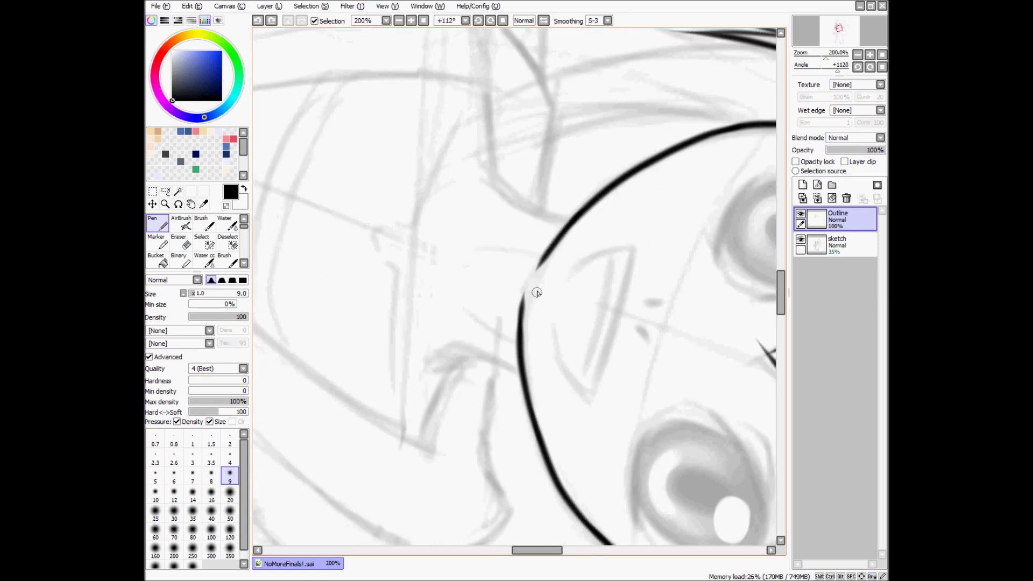
pyautogui.scroll(2, 537, 292)
pyautogui.moveTo(560, 221); pyautogui.dragTo(514, 304)
pyautogui.hotkey('ctrl', 'z')
pyautogui.moveTo(570, 214)
pyautogui.mouseDown()
pyautogui.moveTo(510, 326)
pyautogui.moveTo(513, 305)
pyautogui.moveTo(515, 376)
pyautogui.mouseUp()
pyautogui.hotkey('ctrl', 'z')
pyautogui.moveTo(514, 307); pyautogui.dragTo(514, 400)
pyautogui.moveTo(528, 278)
pyautogui.mouseDown()
pyautogui.moveTo(516, 316)
pyautogui.moveTo(578, 199)
pyautogui.mouseUp()
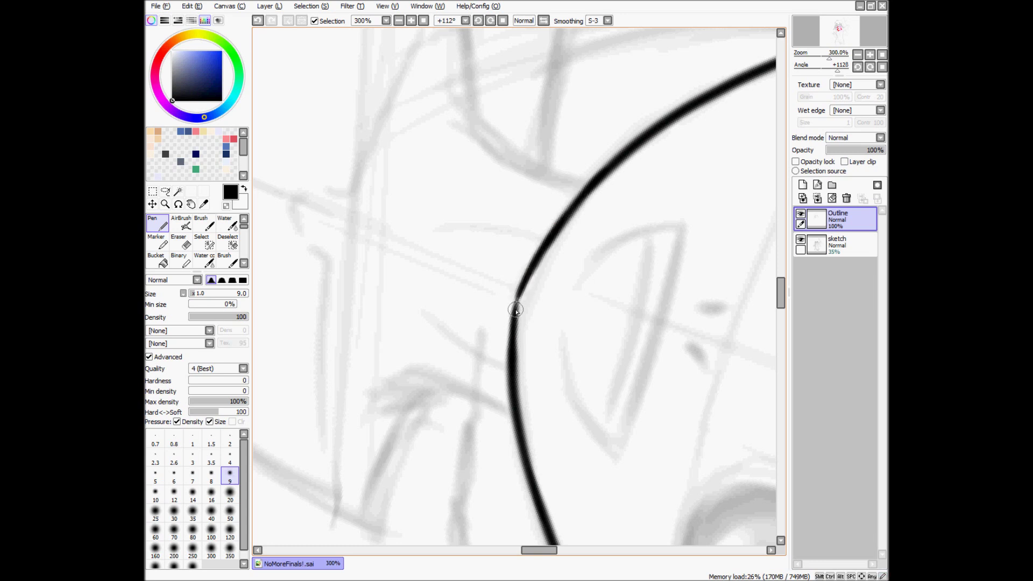
# Step: Try to smooth the chin joint with short overlapping strokes along the left jaw line
pyautogui.moveTo(514, 300); pyautogui.dragTo(511, 357)
pyautogui.moveTo(514, 300); pyautogui.dragTo(511, 382)
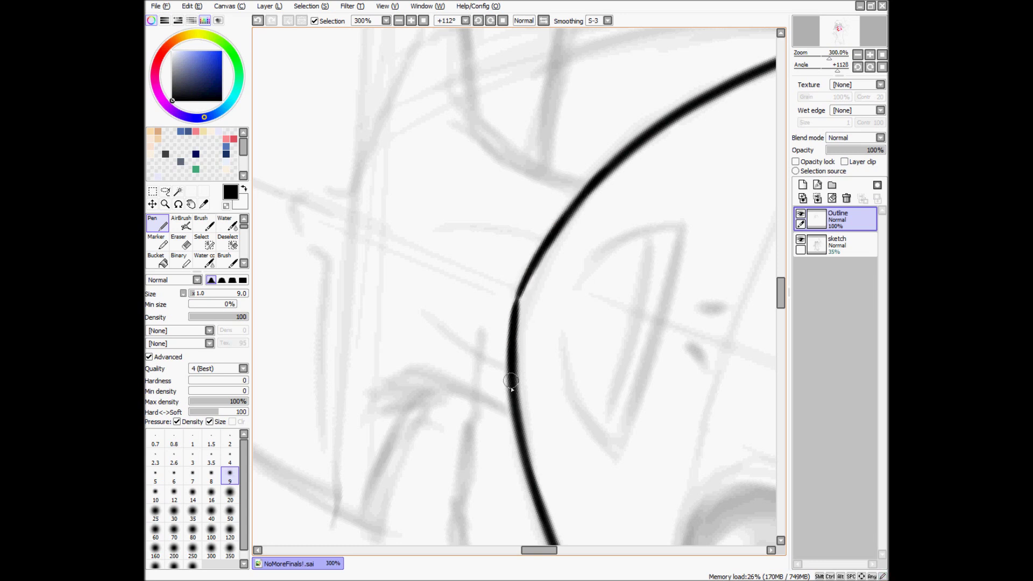
pyautogui.hotkey('ctrl', 'z')
pyautogui.hotkey('ctrl', 'z')
pyautogui.moveTo(515, 300); pyautogui.dragTo(510, 403)
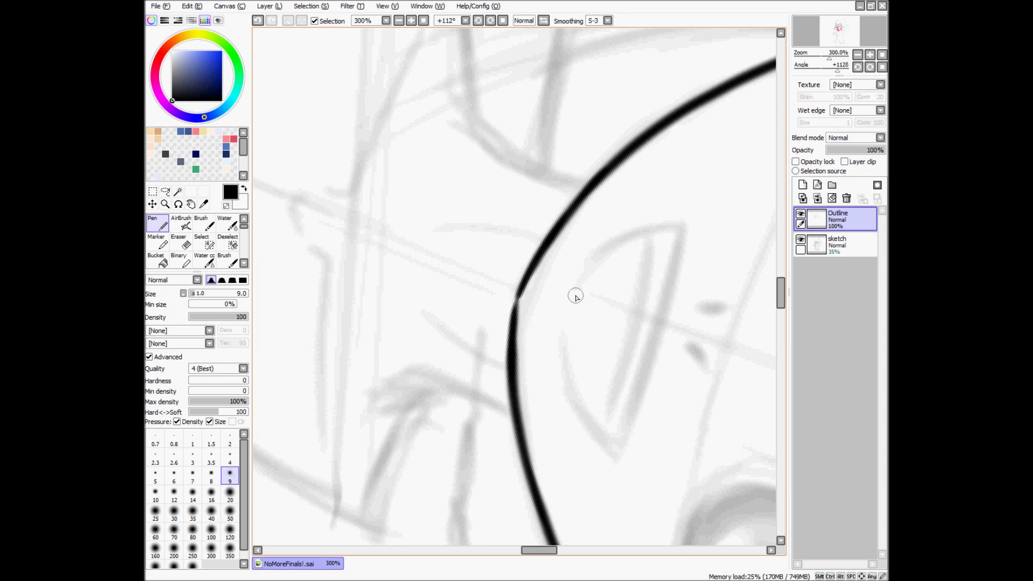
pyautogui.press('Home')
pyautogui.scroll(4, 609, 272)
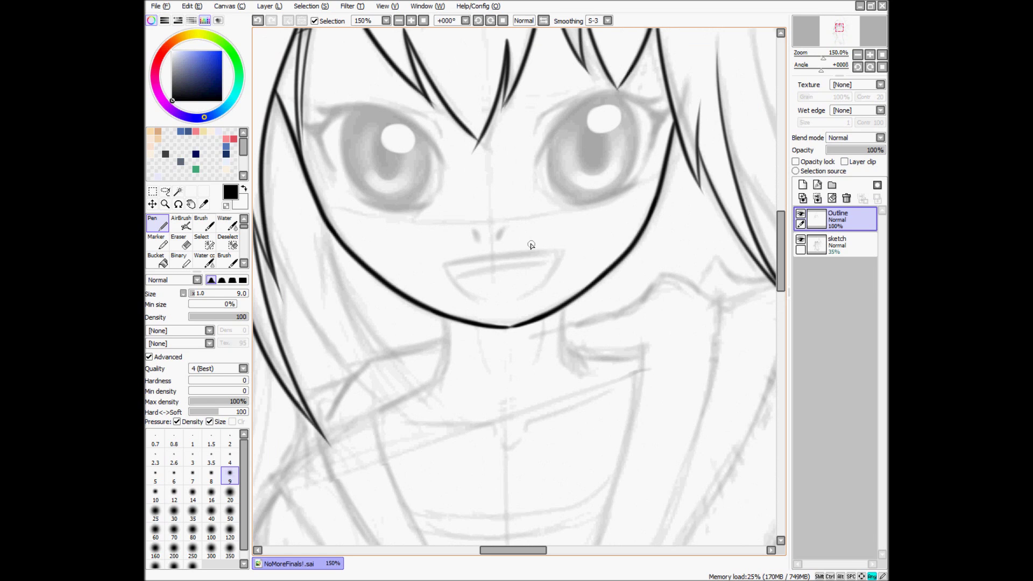
pyautogui.scroll(1, 531, 245)
# Step: Undo the chin strokes and the lower ends of both jaw lines
pyautogui.hotkey('ctrl', 'z')
pyautogui.hotkey('ctrl', 'z')
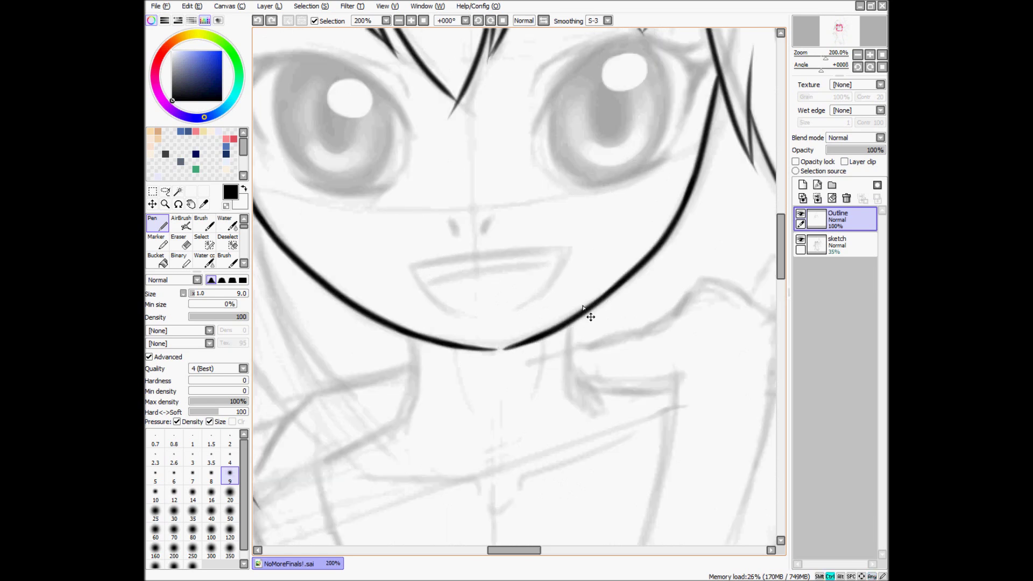
pyautogui.hotkey('ctrl', 'z')
pyautogui.hotkey('ctrl', 'z')
pyautogui.hotkey('ctrl', 'z')
pyautogui.hotkey('ctrl', 'z')
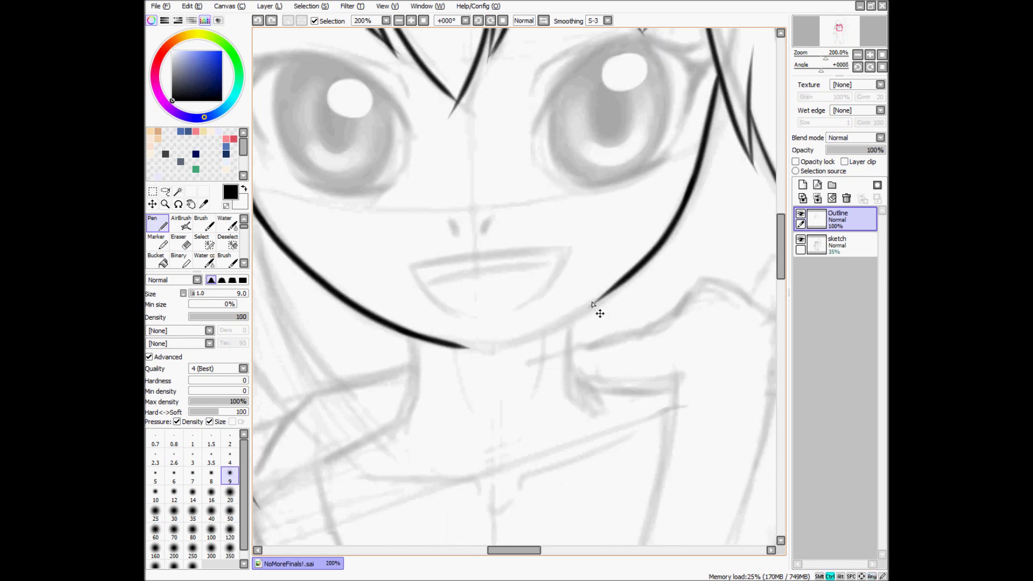
# Step: Try to extend the right jaw line down to the chin, redoing the stroke several times
pyautogui.moveTo(592, 303); pyautogui.dragTo(487, 306)
pyautogui.moveTo(413, 341); pyautogui.dragTo(461, 270)
pyautogui.hotkey('ctrl', 'z')
pyautogui.moveTo(413, 344); pyautogui.dragTo(491, 236)
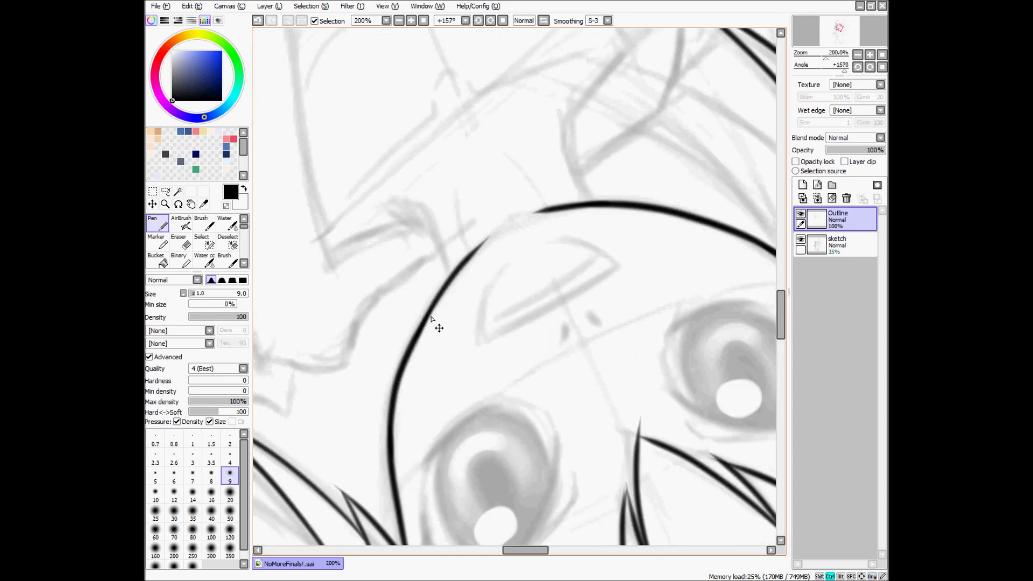
pyautogui.hotkey('ctrl', 'z')
pyautogui.moveTo(413, 344)
pyautogui.mouseDown()
pyautogui.moveTo(457, 266)
pyautogui.moveTo(497, 232)
pyautogui.mouseUp()
pyautogui.hotkey('ctrl', 'z')
pyautogui.moveTo(413, 340); pyautogui.dragTo(491, 233)
pyautogui.hotkey('ctrl', 'z')
pyautogui.moveTo(413, 339)
pyautogui.mouseDown()
pyautogui.moveTo(505, 219)
pyautogui.moveTo(536, 213)
pyautogui.mouseUp()
pyautogui.moveTo(470, 256); pyautogui.dragTo(518, 217)
pyautogui.hotkey('ctrl', 'z')
pyautogui.moveTo(461, 260); pyautogui.dragTo(517, 217)
pyautogui.hotkey('ctrl', 'z')
# Step: Undo the right jaw line back to the short cheek segment beside the right eye
pyautogui.press('Home')
pyautogui.scroll(4, 515, 255)
pyautogui.hotkey('ctrl', 'z')
pyautogui.hotkey('ctrl', 'z')
# Step: Redraw the right jaw line from the cheek segment along the sketch to near the chin
pyautogui.moveTo(541, 256); pyautogui.dragTo(529, 302)
pyautogui.scroll(2, 443, 381)
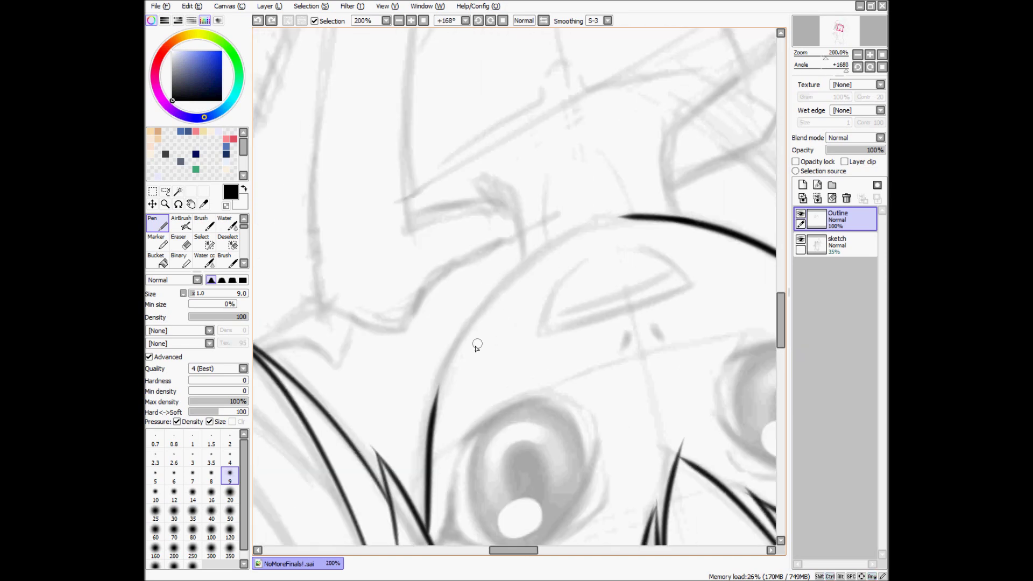
pyautogui.moveTo(412, 433)
pyautogui.mouseDown()
pyautogui.moveTo(443, 353)
pyautogui.moveTo(491, 282)
pyautogui.mouseUp()
pyautogui.hotkey('ctrl', 'z')
pyautogui.moveTo(415, 423)
pyautogui.mouseDown()
pyautogui.moveTo(445, 355)
pyautogui.moveTo(500, 290)
pyautogui.mouseUp()
pyautogui.hotkey('ctrl', 'z')
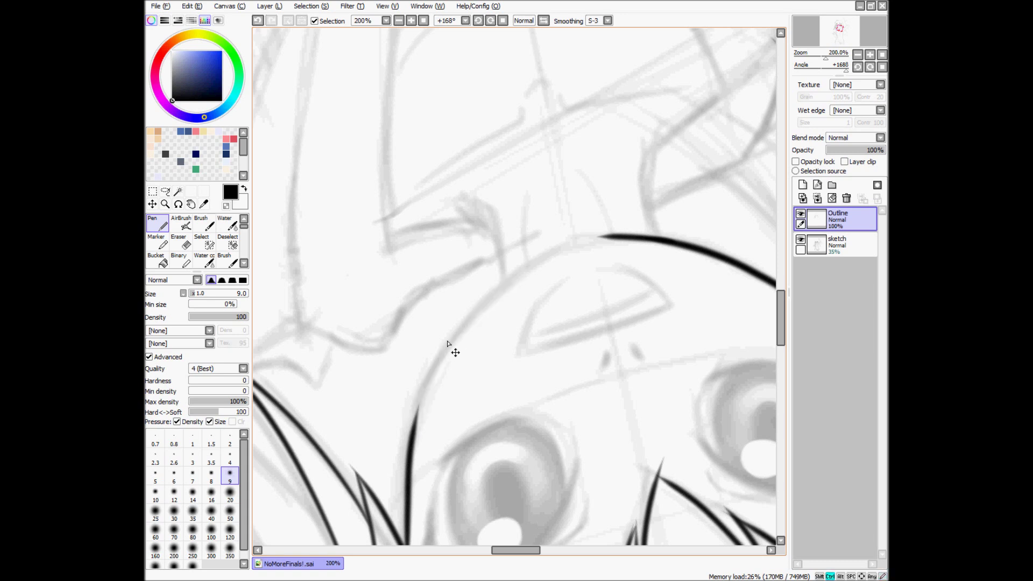
pyautogui.moveTo(418, 409)
pyautogui.mouseDown()
pyautogui.moveTo(435, 362)
pyautogui.moveTo(493, 290)
pyautogui.mouseUp()
pyautogui.hotkey('ctrl', 'z')
pyautogui.moveTo(413, 430)
pyautogui.mouseDown()
pyautogui.moveTo(422, 388)
pyautogui.moveTo(468, 323)
pyautogui.moveTo(570, 240)
pyautogui.mouseUp()
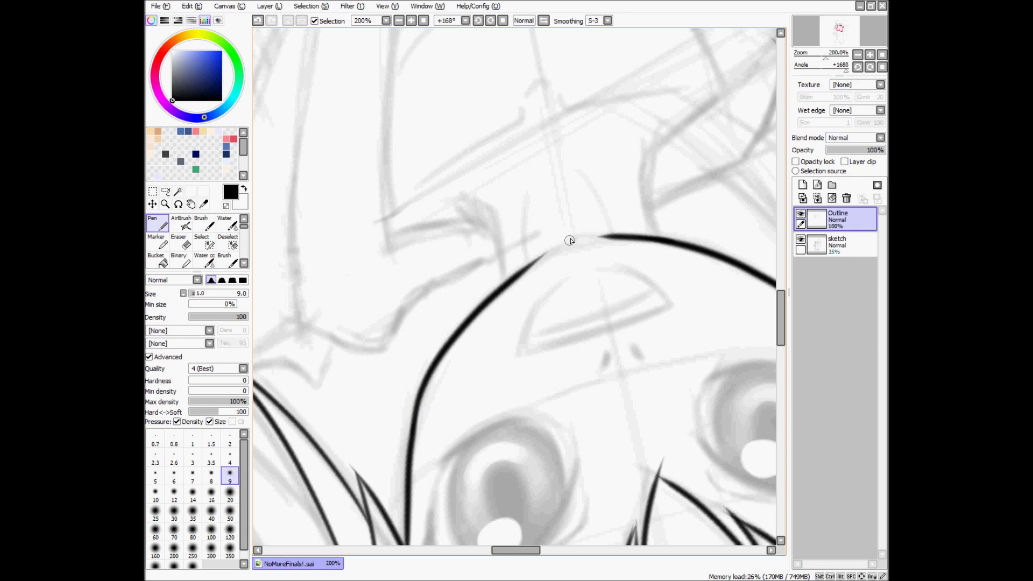
# Step: Close the gap at the chin by joining the right jaw line to the left one, redrawing the stroke until it fits
pyautogui.moveTo(514, 278); pyautogui.dragTo(578, 237)
pyautogui.hotkey('ctrl', 'z')
pyautogui.moveTo(513, 279); pyautogui.dragTo(578, 236)
pyautogui.hotkey('ctrl', 'z')
pyautogui.moveTo(503, 287); pyautogui.dragTo(577, 231)
pyautogui.hotkey('ctrl', 'z')
pyautogui.moveTo(506, 285)
pyautogui.mouseDown()
pyautogui.moveTo(606, 224)
pyautogui.moveTo(546, 178)
pyautogui.moveTo(486, 176)
pyautogui.moveTo(479, 218)
pyautogui.mouseUp()
pyautogui.hotkey('ctrl', 'z')
pyautogui.moveTo(487, 161)
pyautogui.mouseDown()
pyautogui.moveTo(478, 230)
pyautogui.moveTo(482, 189)
pyautogui.moveTo(489, 250)
pyautogui.mouseUp()
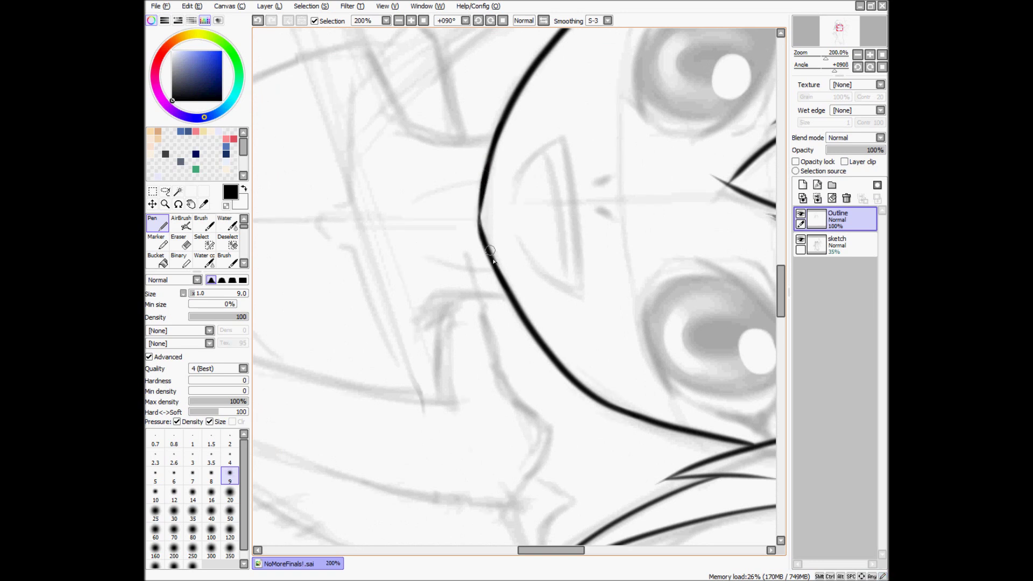
pyautogui.moveTo(480, 212); pyautogui.dragTo(485, 239)
# Step: Try to ink the right half of the hair's crown from the end of the inked left arc
pyautogui.press('Home')
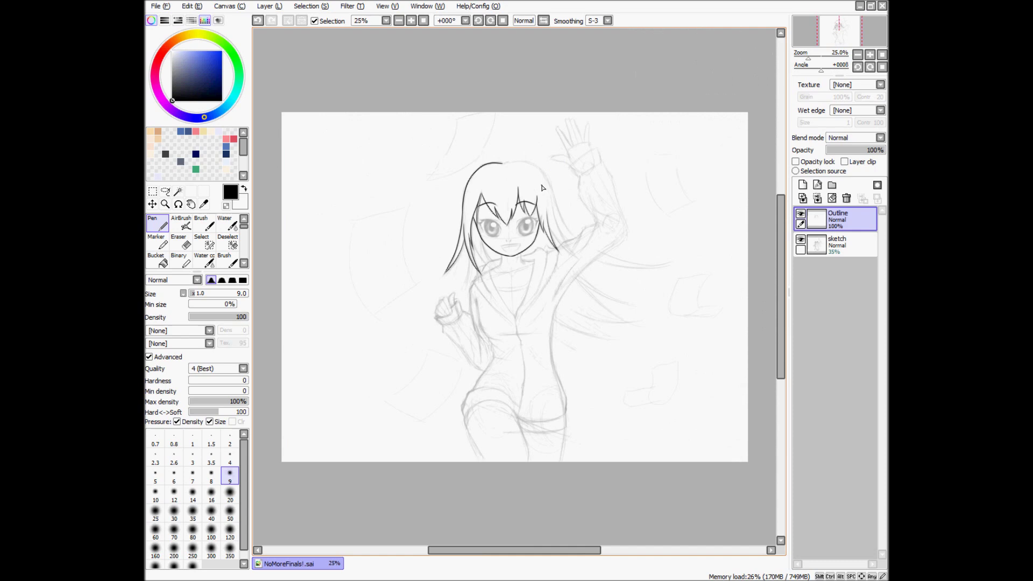
pyautogui.scroll(3, 533, 239)
pyautogui.moveTo(538, 203); pyautogui.dragTo(493, 105)
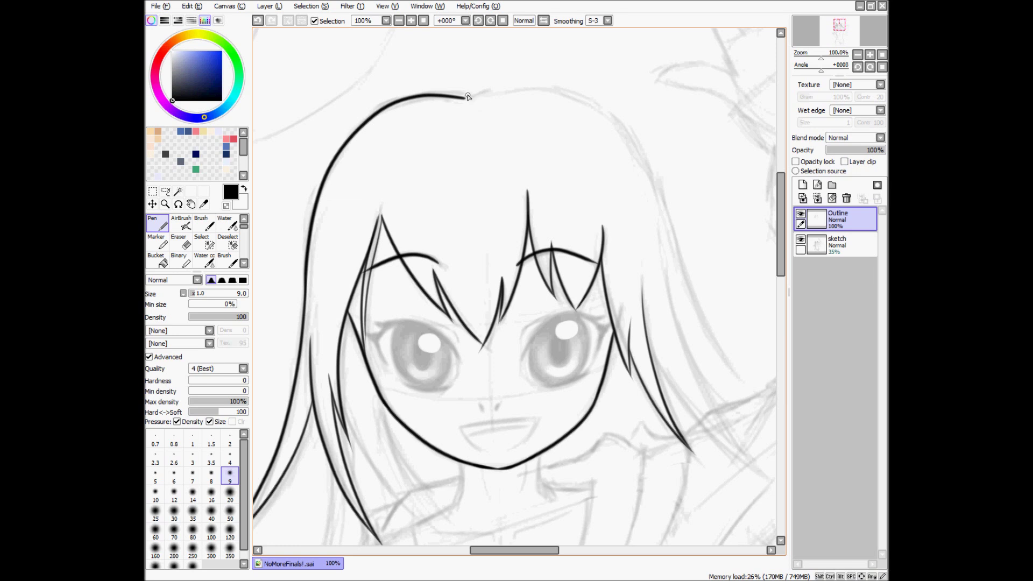
pyautogui.hotkey('ctrl', 'z')
pyautogui.moveTo(463, 98); pyautogui.dragTo(469, 98)
pyautogui.hotkey('ctrl', 'z')
pyautogui.moveTo(476, 97); pyautogui.dragTo(557, 90)
pyautogui.hotkey('ctrl', 'z')
pyautogui.moveTo(469, 98)
pyautogui.mouseDown()
pyautogui.moveTo(511, 87)
pyautogui.moveTo(618, 110)
pyautogui.moveTo(679, 218)
pyautogui.mouseUp()
pyautogui.hotkey('ctrl', 'z')
pyautogui.moveTo(641, 144)
pyautogui.mouseDown()
pyautogui.moveTo(547, 117)
pyautogui.moveTo(427, 108)
pyautogui.moveTo(351, 175)
pyautogui.mouseUp()
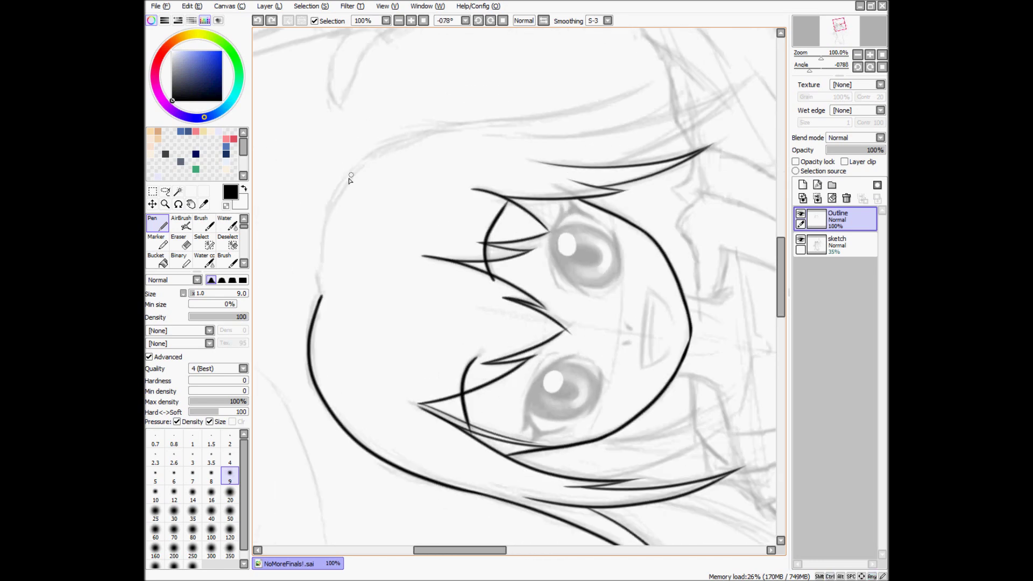
pyautogui.hotkey('ctrl', 'z')
# Step: Ink the right half of the hair's crown from the parting toward the side of the head
pyautogui.moveTo(319, 281)
pyautogui.mouseDown()
pyautogui.moveTo(325, 209)
pyautogui.moveTo(380, 150)
pyautogui.moveTo(524, 128)
pyautogui.moveTo(491, 127)
pyautogui.moveTo(415, 161)
pyautogui.moveTo(344, 331)
pyautogui.moveTo(429, 219)
pyautogui.mouseUp()
pyautogui.hotkey('ctrl', 'z')
pyautogui.moveTo(353, 306); pyautogui.dragTo(399, 249)
pyautogui.hotkey('ctrl', 'z')
pyautogui.moveTo(334, 330); pyautogui.dragTo(461, 162)
pyautogui.hotkey('ctrl', 'z')
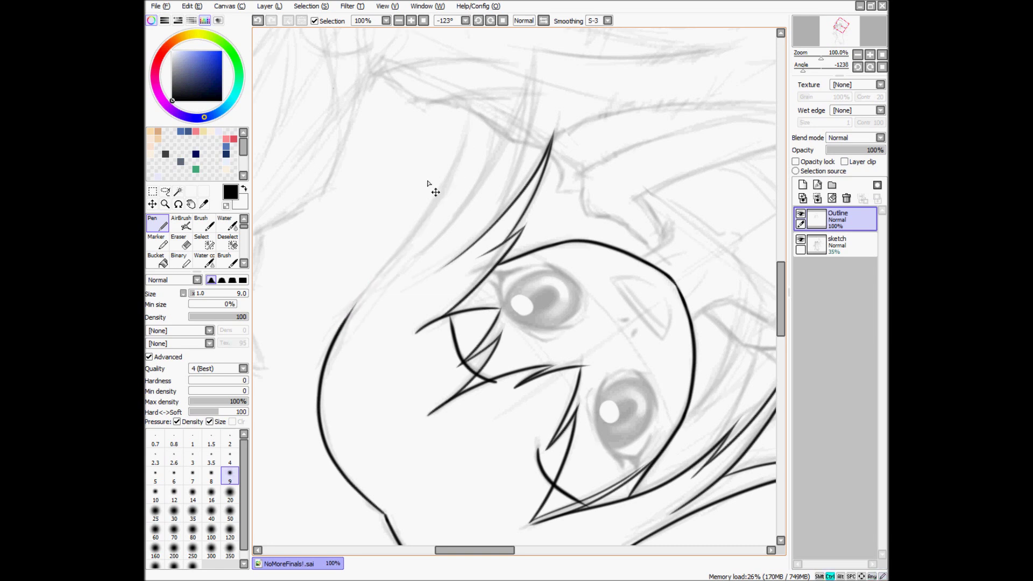
# Step: Extend the right outer hair line from the crown down to its tip above the shoulder
pyautogui.moveTo(343, 322); pyautogui.dragTo(445, 177)
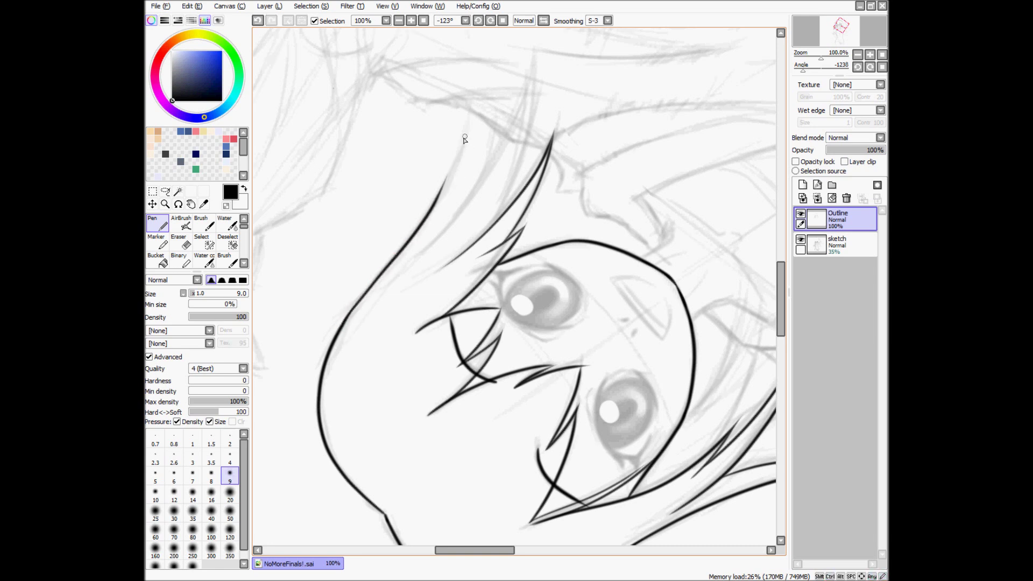
pyautogui.moveTo(469, 122)
pyautogui.mouseDown()
pyautogui.moveTo(503, 212)
pyautogui.moveTo(618, 272)
pyautogui.moveTo(485, 232)
pyautogui.moveTo(491, 377)
pyautogui.mouseUp()
pyautogui.hotkey('ctrl', 'z')
pyautogui.moveTo(503, 300); pyautogui.dragTo(494, 359)
pyautogui.hotkey('ctrl', 'z')
pyautogui.moveTo(515, 255); pyautogui.dragTo(494, 374)
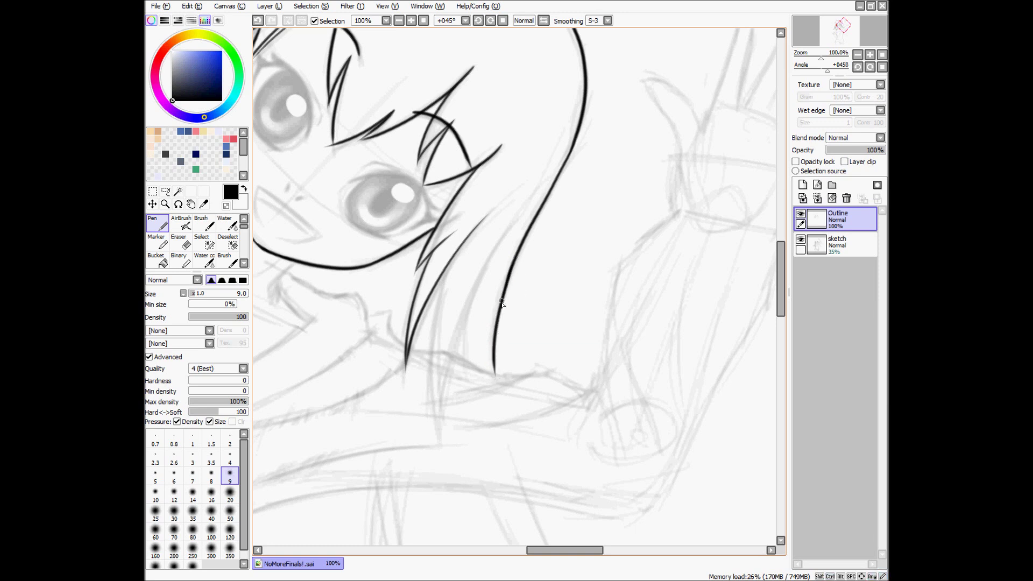
# Step: Ink the inner hair strand between the right outer hair line and the strands beside the face
pyautogui.moveTo(502, 304); pyautogui.dragTo(529, 266)
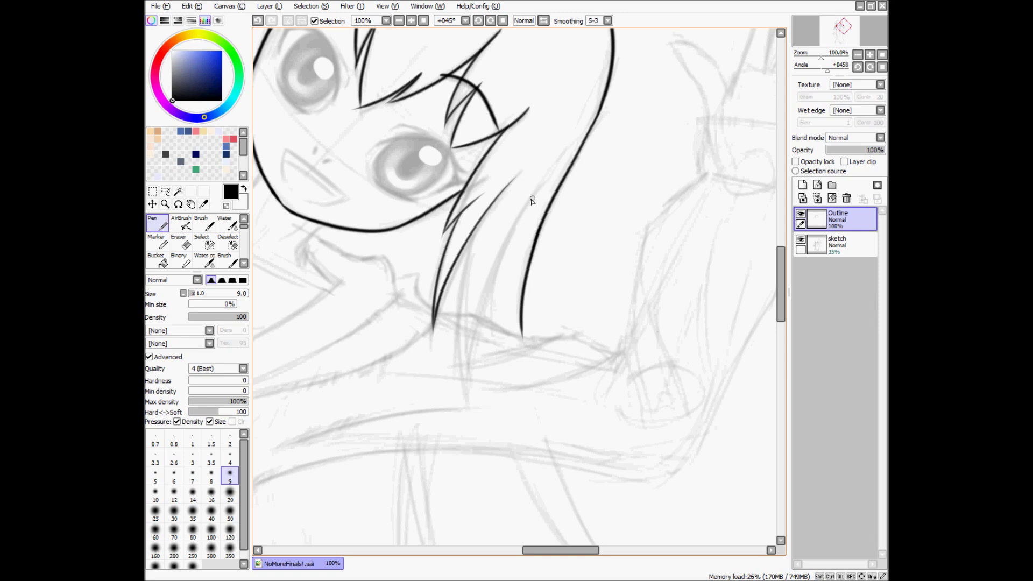
pyautogui.moveTo(529, 198)
pyautogui.mouseDown()
pyautogui.moveTo(473, 353)
pyautogui.moveTo(472, 414)
pyautogui.mouseUp()
pyautogui.moveTo(471, 235); pyautogui.dragTo(471, 413)
# Step: Examine the inked hair and face against the sketch of the whole figure
pyautogui.hotkey('ctrl', '0')
pyautogui.press('pageup')
pyautogui.press('pageup')
pyautogui.press('pageup')
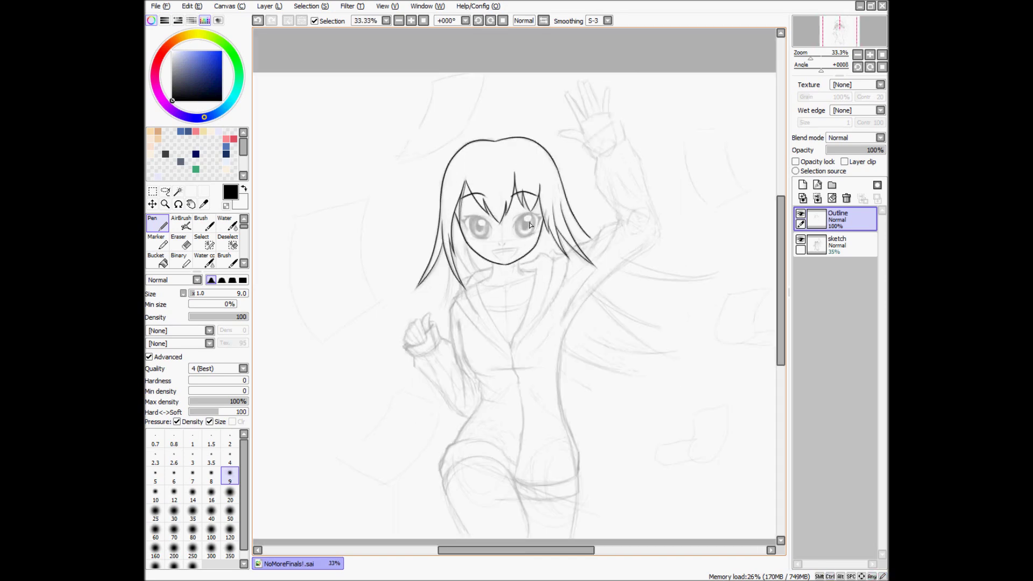
pyautogui.moveTo(504, 254); pyautogui.dragTo(529, 206)
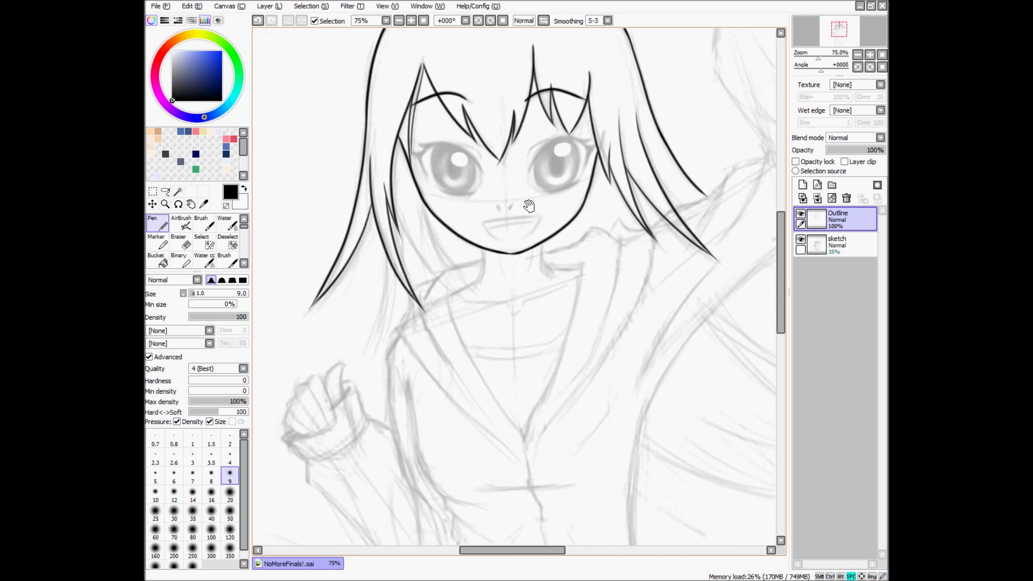
pyautogui.moveTo(450, 263); pyautogui.dragTo(441, 161)
pyautogui.press('pagedown')
pyautogui.press('pagedown')
pyautogui.press('pagedown')
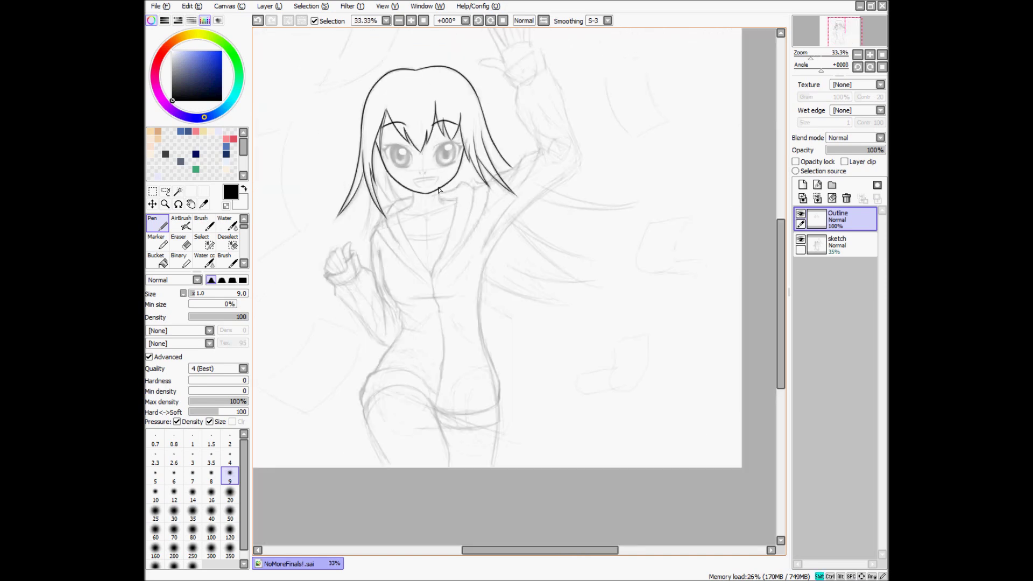
pyautogui.scroll(4, 439, 186)
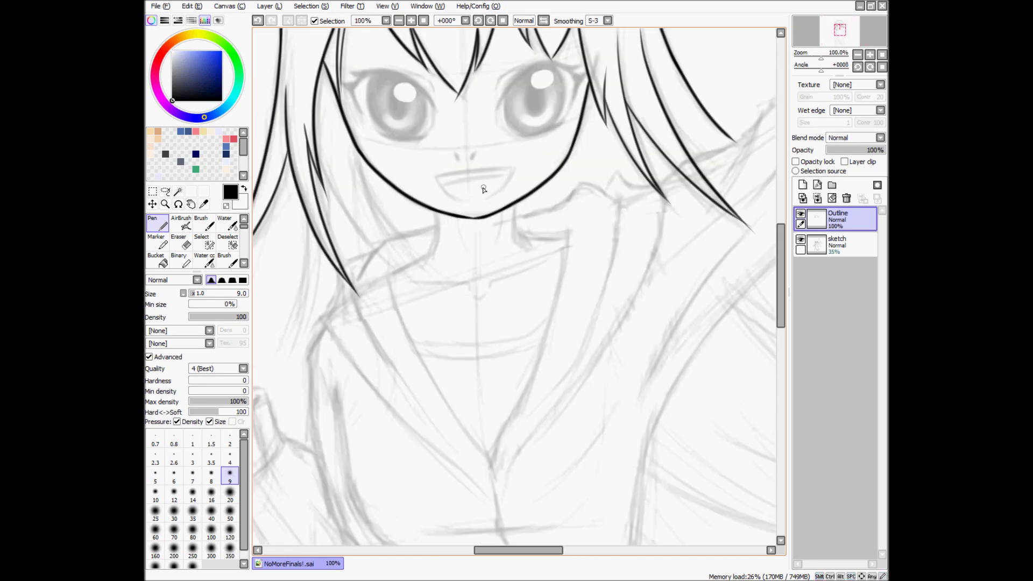
pyautogui.scroll(-4, 563, 145)
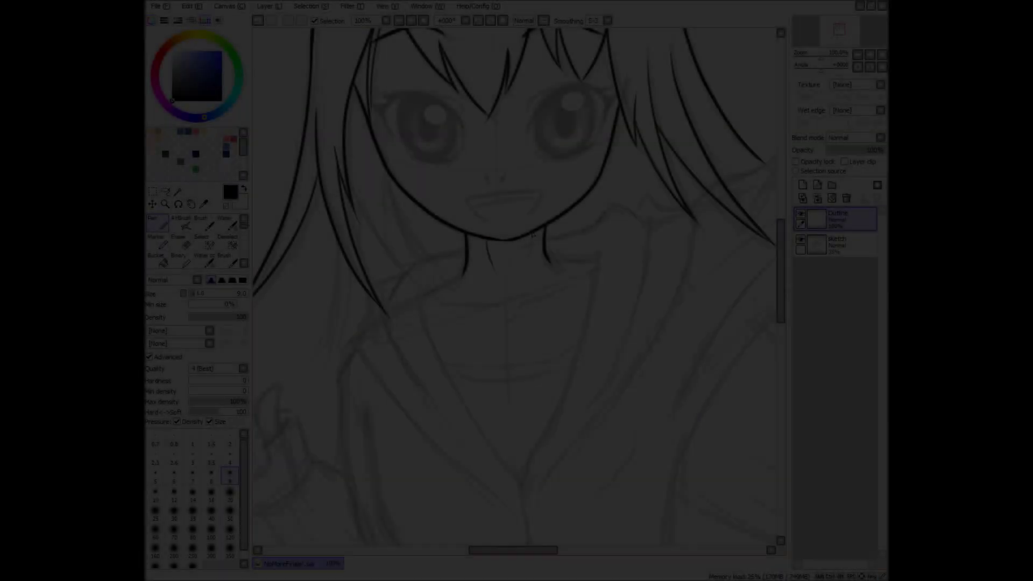
# Step: Ink the remaining neck line below the chin and the collarbone lines
pyautogui.moveTo(532, 235); pyautogui.dragTo(523, 263)
pyautogui.moveTo(433, 304); pyautogui.dragTo(497, 307)
pyautogui.moveTo(522, 308)
pyautogui.mouseDown()
pyautogui.moveTo(587, 277)
pyautogui.moveTo(597, 254)
pyautogui.mouseUp()
# Step: Ink the jacket collar folds around the neck and shoulders, erasing stray line parts
pyautogui.moveTo(443, 289); pyautogui.dragTo(366, 342)
pyautogui.moveTo(362, 289); pyautogui.dragTo(384, 312)
pyautogui.press('e')
pyautogui.moveTo(354, 187)
pyautogui.mouseDown()
pyautogui.moveTo(359, 176)
pyautogui.moveTo(370, 235)
pyautogui.mouseUp()
pyautogui.press('n')
pyautogui.moveTo(628, 232); pyautogui.dragTo(605, 258)
pyautogui.moveTo(412, 328)
pyautogui.keyDown('space'); pyautogui.mouseDown()
pyautogui.moveTo(412, 263)
pyautogui.moveTo(413, 332)
pyautogui.mouseUp(); pyautogui.keyUp('space')
pyautogui.press('e')
pyautogui.press('n')
pyautogui.moveTo(353, 197); pyautogui.dragTo(380, 267)
# Step: Ink the jacket's V-shaped lapel edges and its front line along the sketch
pyautogui.keyDown('space'); pyautogui.moveTo(494, 441); pyautogui.dragTo(476, 270); pyautogui.keyUp('space')
pyautogui.moveTo(334, 275); pyautogui.dragTo(461, 408)
pyautogui.moveTo(366, 226); pyautogui.dragTo(418, 349)
pyautogui.moveTo(364, 185); pyautogui.dragTo(467, 412)
pyautogui.moveTo(542, 149); pyautogui.dragTo(468, 403)
pyautogui.scroll(-1, 534, 137)
pyautogui.moveTo(503, 139)
pyautogui.mouseDown()
pyautogui.moveTo(581, 130)
pyautogui.moveTo(503, 295)
pyautogui.mouseUp()
# Step: Ink the fingers, thumb and lower edge of the left fist, erasing stray line parts
pyautogui.keyDown('space'); pyautogui.moveTo(505, 326); pyautogui.dragTo(475, 256); pyautogui.keyUp('space')
pyautogui.scroll(2, 475, 256)
pyautogui.moveTo(450, 192); pyautogui.dragTo(422, 235)
pyautogui.press('e')
pyautogui.press('n')
pyautogui.moveTo(368, 182); pyautogui.dragTo(410, 269)
pyautogui.moveTo(400, 179); pyautogui.dragTo(438, 202)
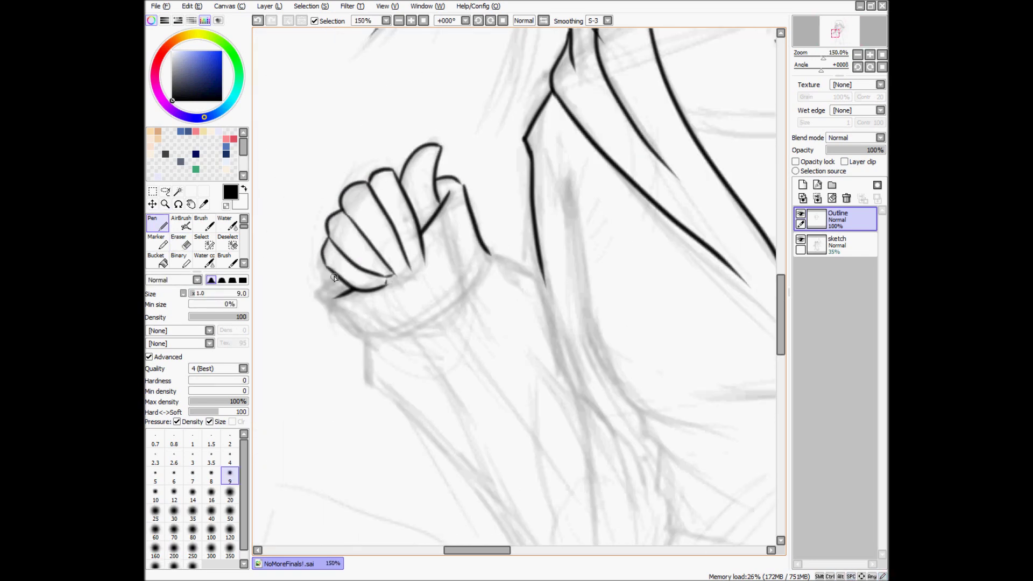
pyautogui.moveTo(333, 277); pyautogui.dragTo(387, 288)
# Step: Ink the left side of the torso and the edge of the bent arm's forearm
pyautogui.keyDown('space'); pyautogui.moveTo(409, 377); pyautogui.dragTo(339, 245); pyautogui.keyUp('space')
pyautogui.moveTo(473, 145); pyautogui.dragTo(484, 260)
pyautogui.moveTo(312, 161); pyautogui.dragTo(409, 441)
# Step: Ink the long torso line down the jacket and the contour of the left hip
pyautogui.scroll(-1, 449, 341)
pyautogui.moveTo(449, 341)
pyautogui.keyDown('space'); pyautogui.mouseDown()
pyautogui.moveTo(432, 328)
pyautogui.moveTo(411, 220)
pyautogui.moveTo(514, 210)
pyautogui.mouseUp(); pyautogui.keyUp('space')
pyautogui.moveTo(467, 165); pyautogui.dragTo(482, 533)
pyautogui.moveTo(537, 451)
pyautogui.keyDown('space'); pyautogui.mouseDown()
pyautogui.moveTo(537, 343)
pyautogui.moveTo(625, 395)
pyautogui.mouseUp(); pyautogui.keyUp('space')
pyautogui.moveTo(469, 215); pyautogui.dragTo(389, 346)
pyautogui.moveTo(454, 332)
pyautogui.mouseDown()
pyautogui.moveTo(417, 341)
pyautogui.moveTo(349, 420)
pyautogui.mouseUp()
# Step: Ink the hem lines at the bottom of the outfit and the outlines of the thighs
pyautogui.press('Delete')
pyautogui.press('Delete')
pyautogui.press('Delete')
pyautogui.moveTo(567, 284)
pyautogui.mouseDown()
pyautogui.moveTo(453, 343)
pyautogui.moveTo(449, 437)
pyautogui.mouseUp()
pyautogui.press('Home')
pyautogui.scroll(4, 507, 463)
pyautogui.moveTo(556, 321); pyautogui.dragTo(745, 304)
pyautogui.moveTo(559, 350); pyautogui.dragTo(745, 353)
pyautogui.moveTo(746, 304); pyautogui.dragTo(721, 501)
pyautogui.moveTo(350, 359); pyautogui.dragTo(390, 443)
# Step: Ink the bent arm's sleeve, the shoulder line, and the raised arm's sleeve contours with its folds and cuff
pyautogui.moveTo(461, 393); pyautogui.dragTo(403, 516)
pyautogui.moveTo(537, 289); pyautogui.dragTo(598, 248)
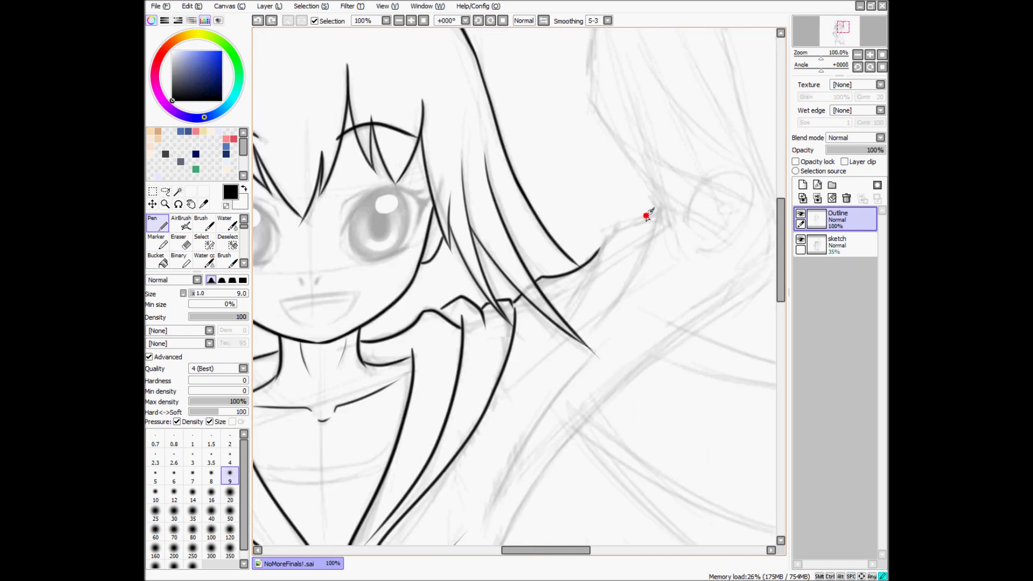
pyautogui.moveTo(659, 221); pyautogui.dragTo(520, 422)
pyautogui.moveTo(408, 185); pyautogui.dragTo(535, 171)
pyautogui.moveTo(448, 225); pyautogui.dragTo(520, 339)
pyautogui.moveTo(469, 323); pyautogui.dragTo(500, 388)
pyautogui.moveTo(543, 177); pyautogui.dragTo(619, 372)
# Step: Ink the thumb and spread fingers of the raised hand above the cuff
pyautogui.moveTo(676, 232)
pyautogui.mouseDown()
pyautogui.moveTo(525, 343)
pyautogui.moveTo(625, 281)
pyautogui.moveTo(385, 156)
pyautogui.mouseUp()
pyautogui.moveTo(486, 280); pyautogui.dragTo(504, 238)
pyautogui.moveTo(476, 127); pyautogui.dragTo(503, 238)
pyautogui.moveTo(494, 129); pyautogui.dragTo(522, 223)
pyautogui.moveTo(506, 128); pyautogui.dragTo(538, 221)
pyautogui.moveTo(562, 141); pyautogui.dragTo(571, 223)
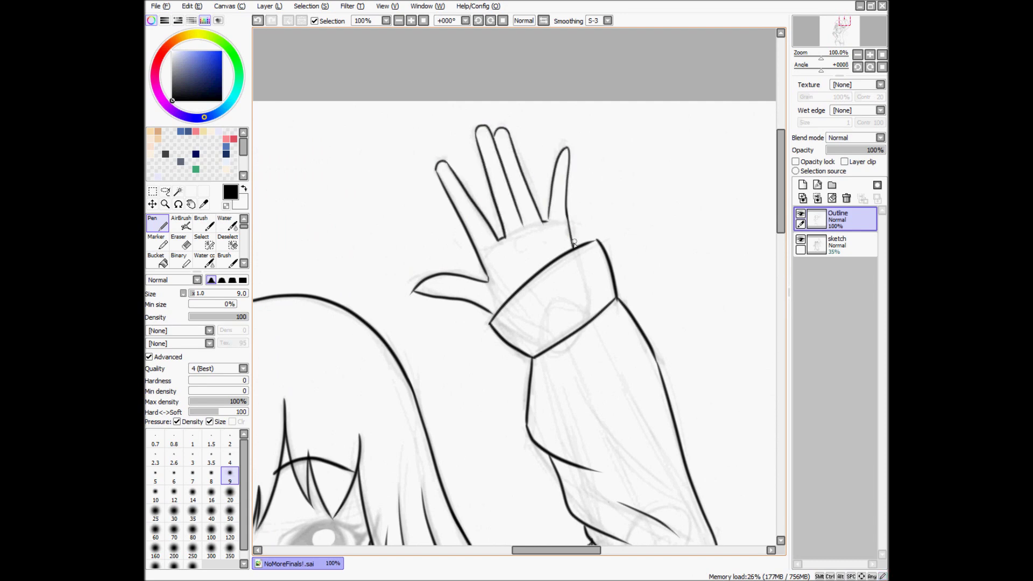
# Step: Add a new layer and ink the long loose hair strands flowing behind the raised arm and torso
pyautogui.hotkey('ctrl', '-')
pyautogui.moveTo(538, 323); pyautogui.dragTo(641, 224)
pyautogui.press('Delete')
pyautogui.press('Delete')
pyautogui.press('Delete')
pyautogui.press('Delete')
pyautogui.press('Delete')
pyautogui.click(803, 184)
pyautogui.moveTo(482, 215); pyautogui.dragTo(450, 336)
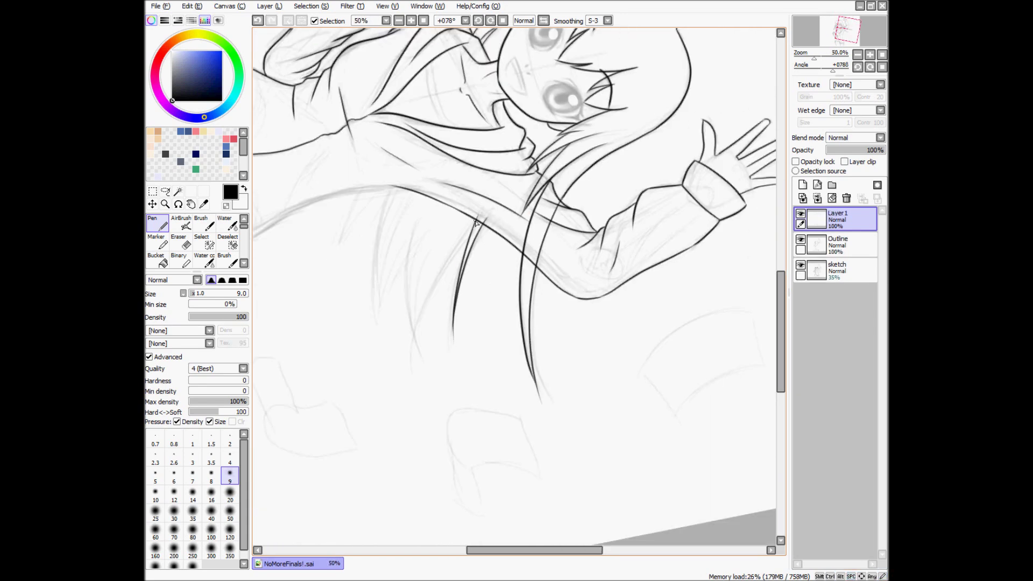
pyautogui.press('Home')
pyautogui.hotkey('ctrl', '+')
# Step: Compare the hair strand layer and the Outline layer by toggling their visibility, examining where strands cross the jacket
pyautogui.click(800, 213)
pyautogui.click(836, 245)
pyautogui.moveTo(513, 156)
pyautogui.mouseDown()
pyautogui.moveTo(517, 260)
pyautogui.moveTo(559, 395)
pyautogui.mouseUp()
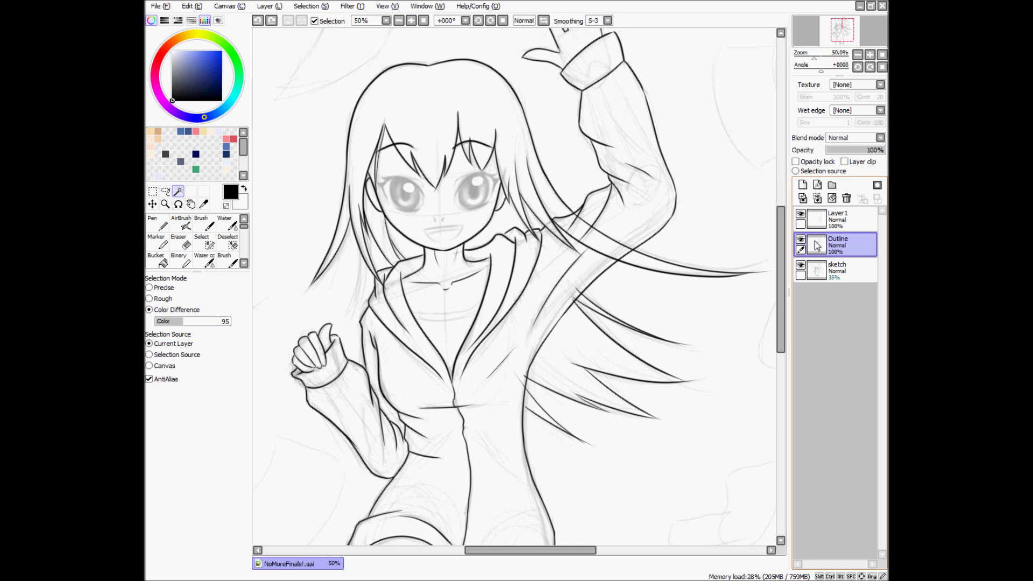
pyautogui.click(801, 214)
pyautogui.click(800, 214)
pyautogui.click(800, 214)
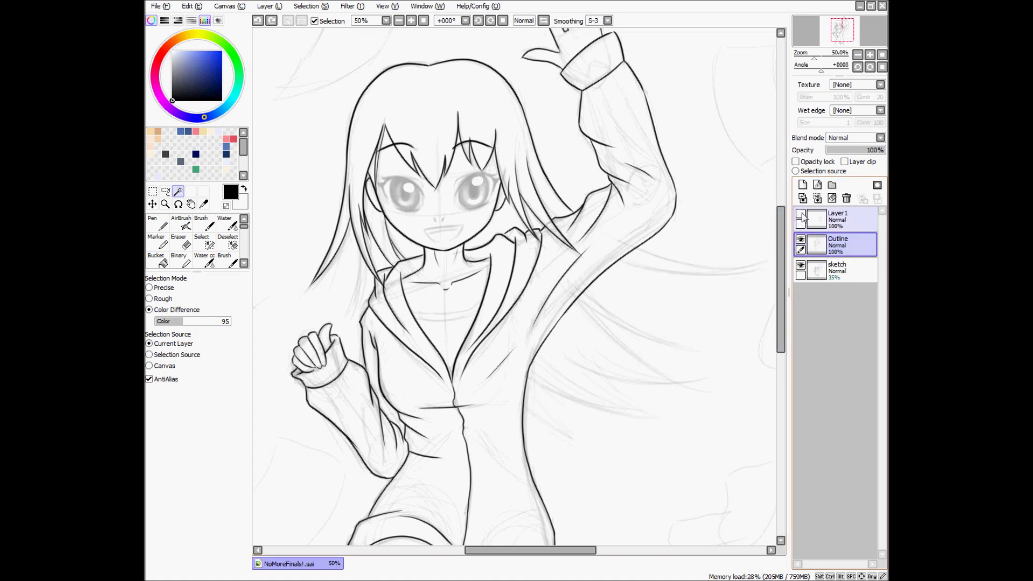
pyautogui.click(801, 214)
pyautogui.click(801, 214)
pyautogui.click(801, 214)
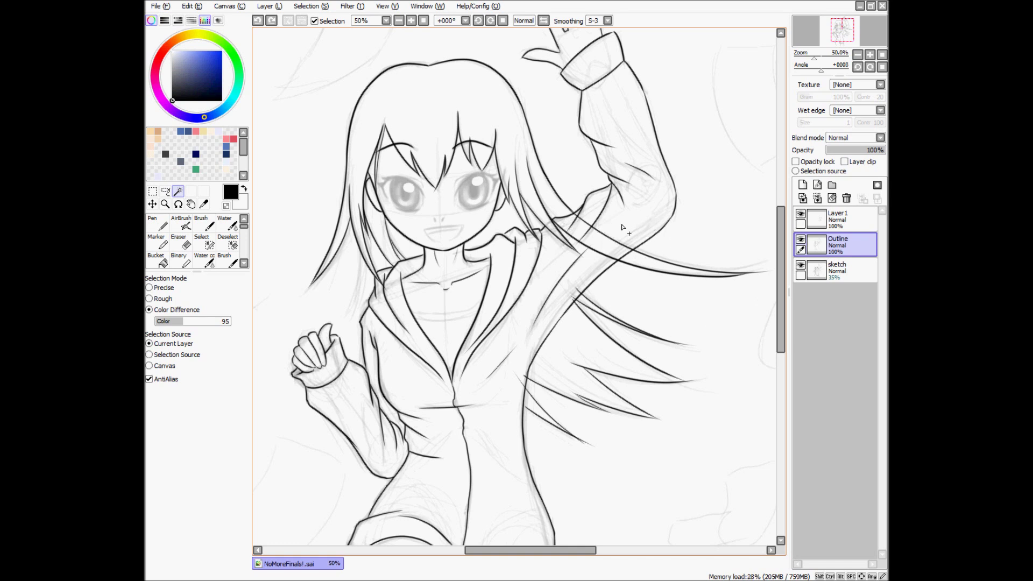
pyautogui.click(801, 214)
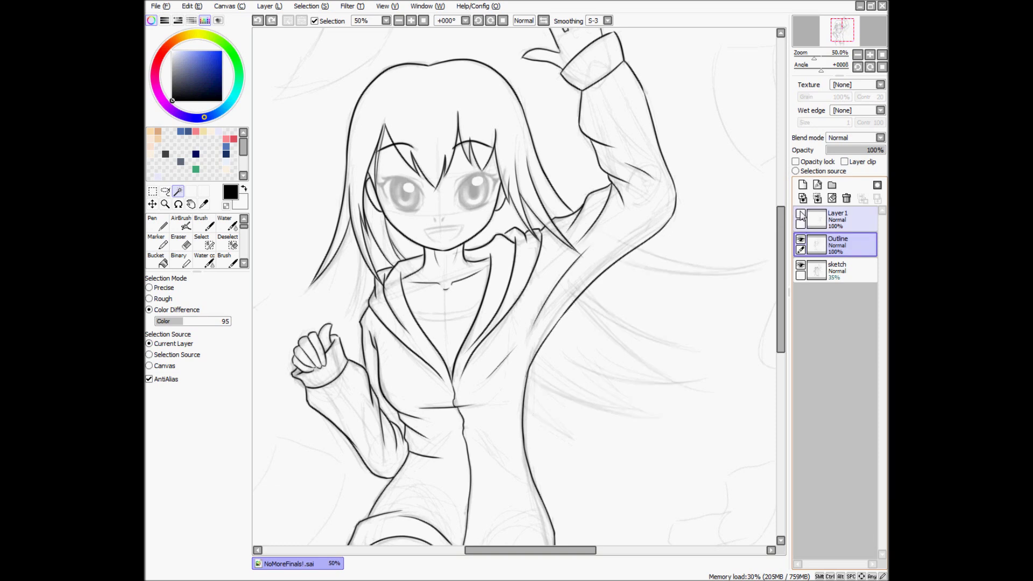
pyautogui.click(801, 240)
pyautogui.click(800, 240)
pyautogui.click(800, 240)
pyautogui.click(800, 240)
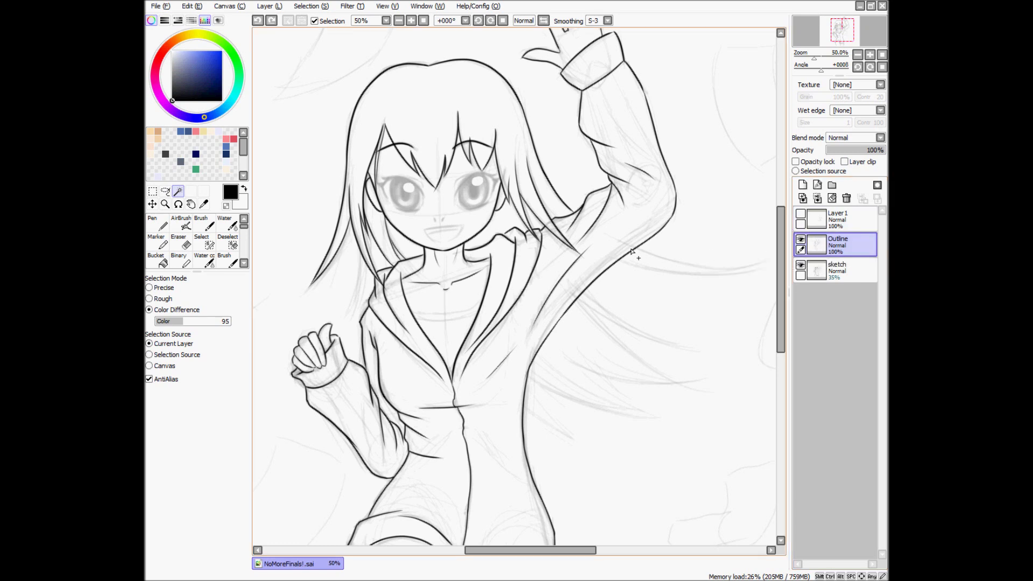
# Step: Show the hair strand layer, make Outline active, and set the Magic Wand to Precise mode with a transparency tolerance of 57
pyautogui.click(151, 287)
pyautogui.click(801, 214)
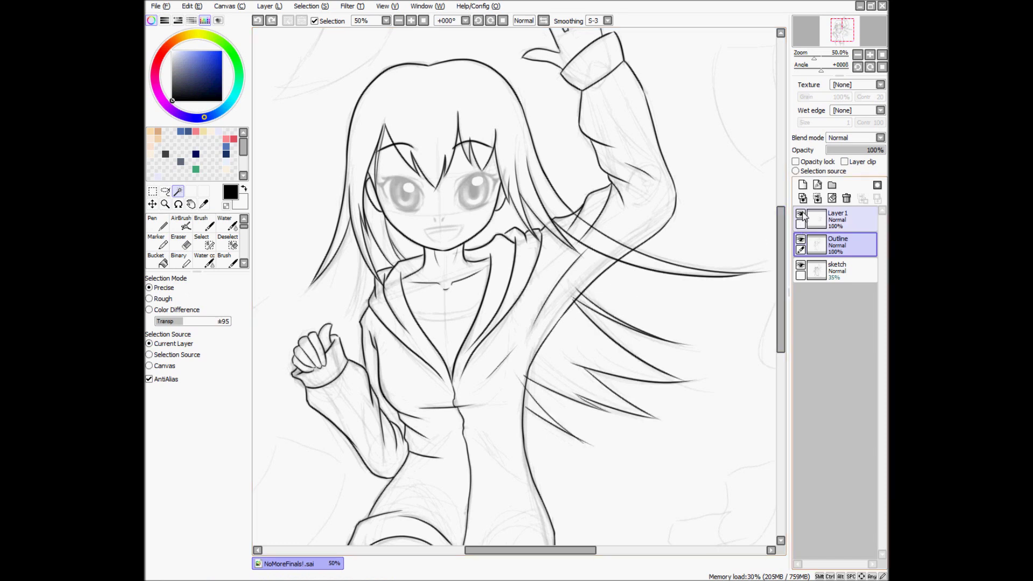
pyautogui.click(815, 221)
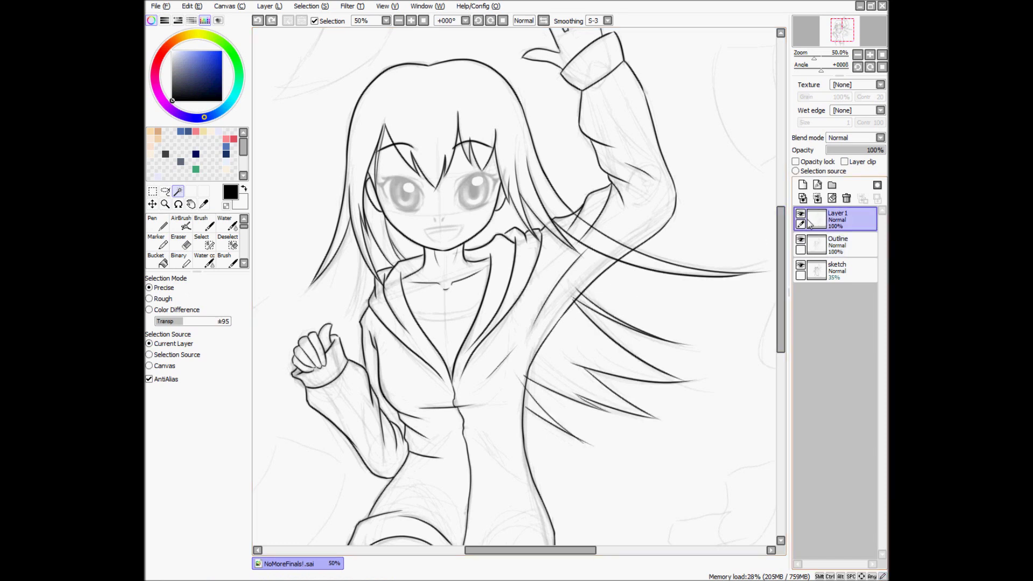
pyautogui.keyDown('ctrl'); pyautogui.click(815, 242); pyautogui.keyUp('ctrl')
pyautogui.click(813, 247)
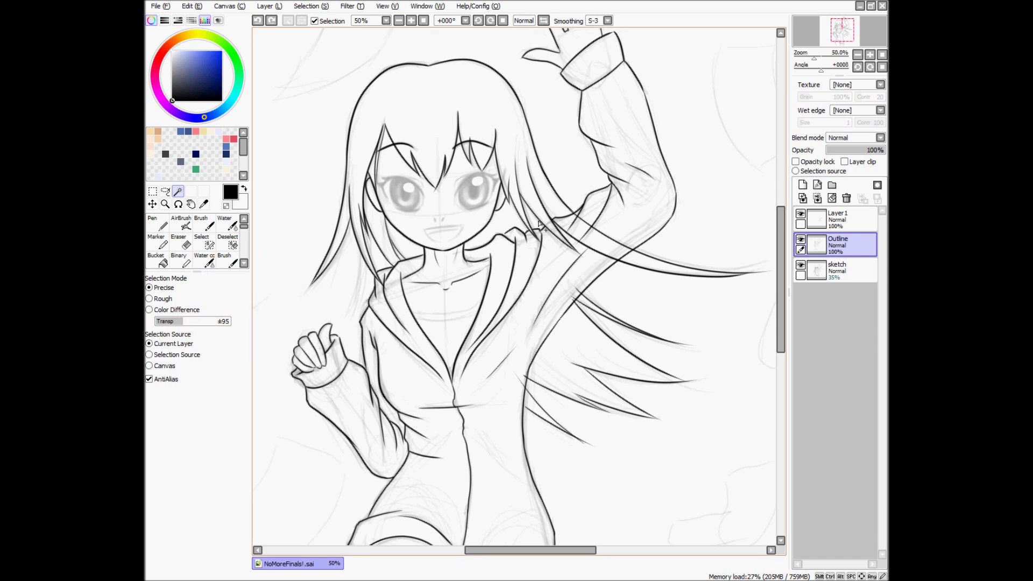
pyautogui.click(223, 322)
pyautogui.click(223, 321)
pyautogui.moveTo(222, 322); pyautogui.dragTo(175, 322)
pyautogui.moveTo(172, 323); pyautogui.dragTo(174, 324)
pyautogui.scroll(2, 667, 258)
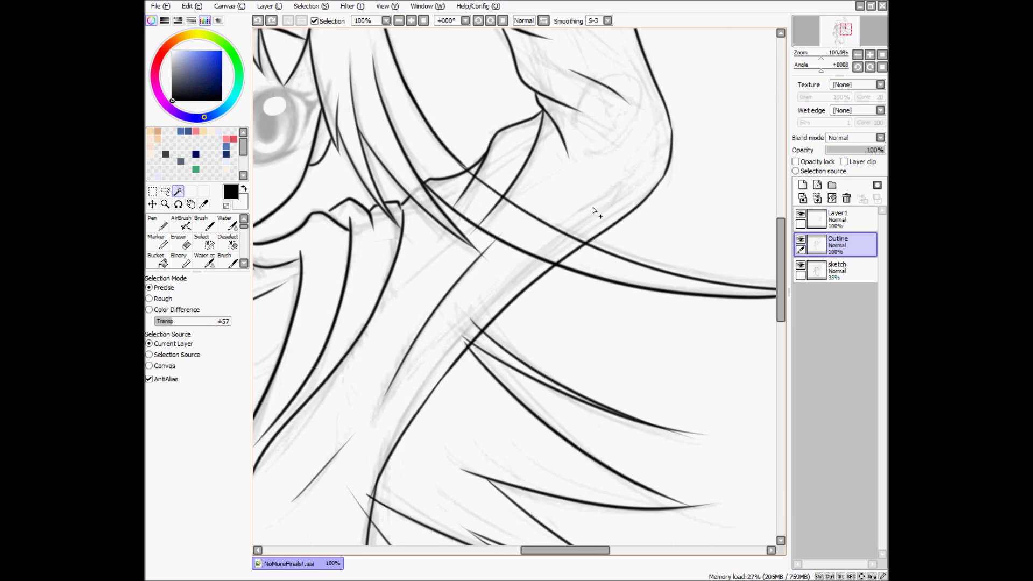
# Step: Select the jacket area from the Outline layer, delete the overlapping strands on the hair strand layer, and deselect
pyautogui.click(543, 211)
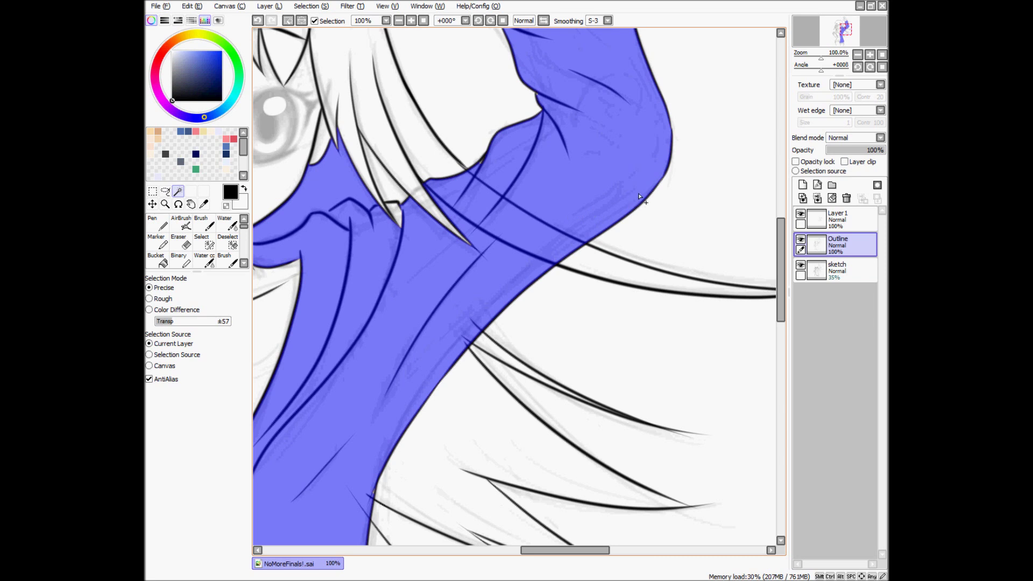
pyautogui.hotkey('ctrl', 'z')
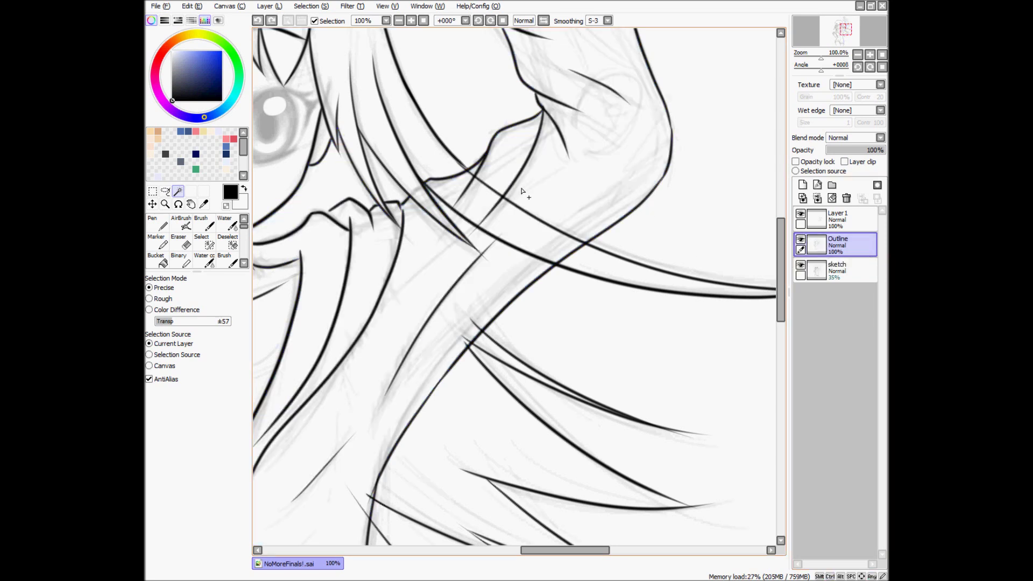
pyautogui.click(552, 208)
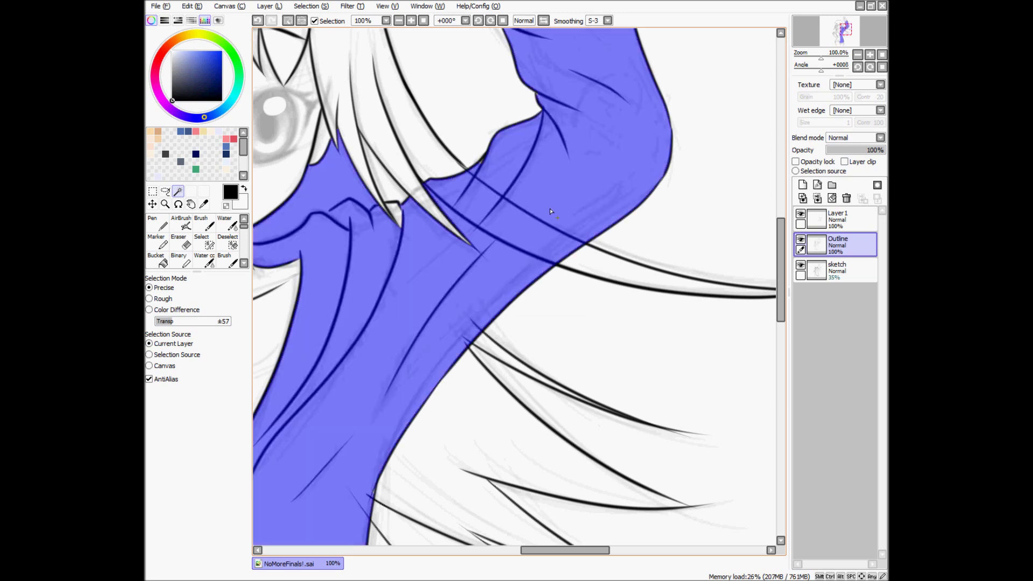
pyautogui.click(818, 218)
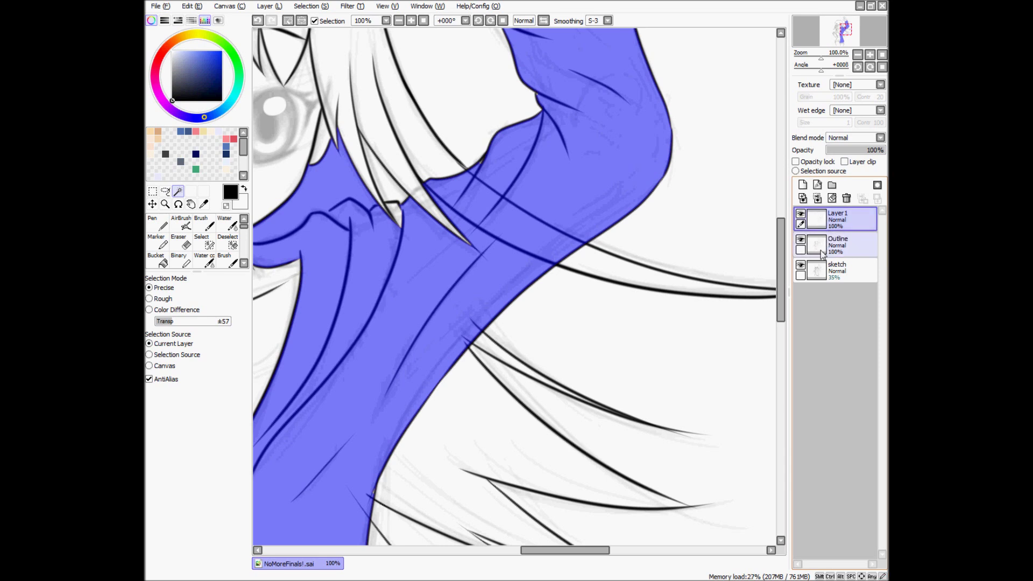
pyautogui.hotkey('ctrl', 'z')
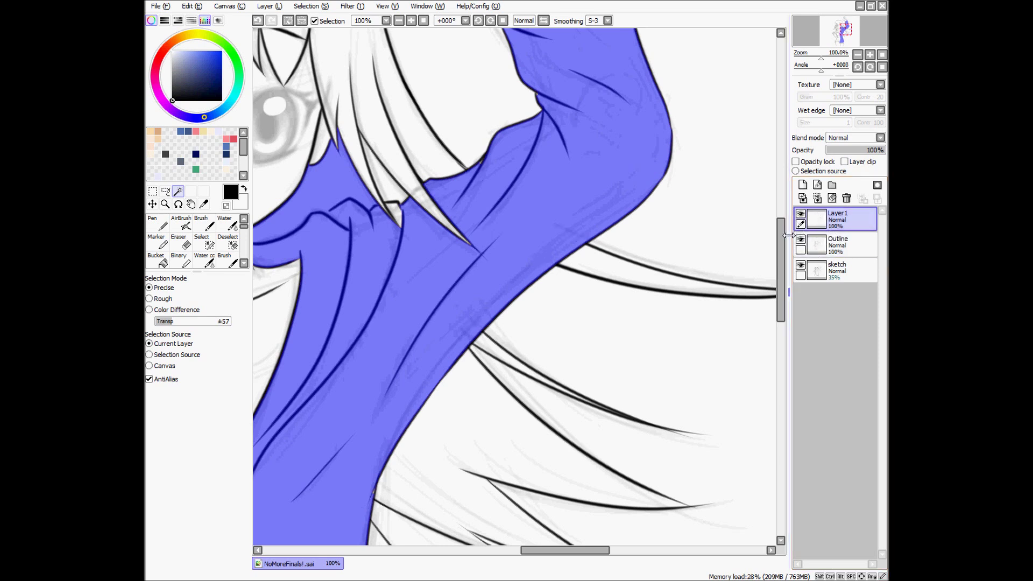
pyautogui.hotkey('ctrl', 'd')
pyautogui.press('Home')
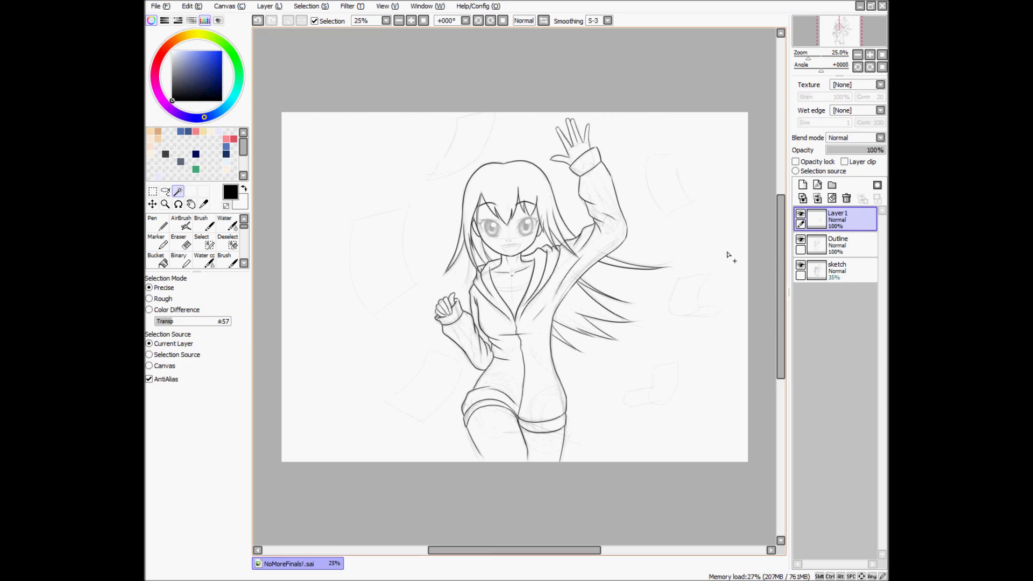
# Step: Restore the strands and jacket selection, erase the strand parts inside it with the Eraser, and clear the selection
pyautogui.scroll(1, 590, 269)
pyautogui.scroll(1, 590, 269)
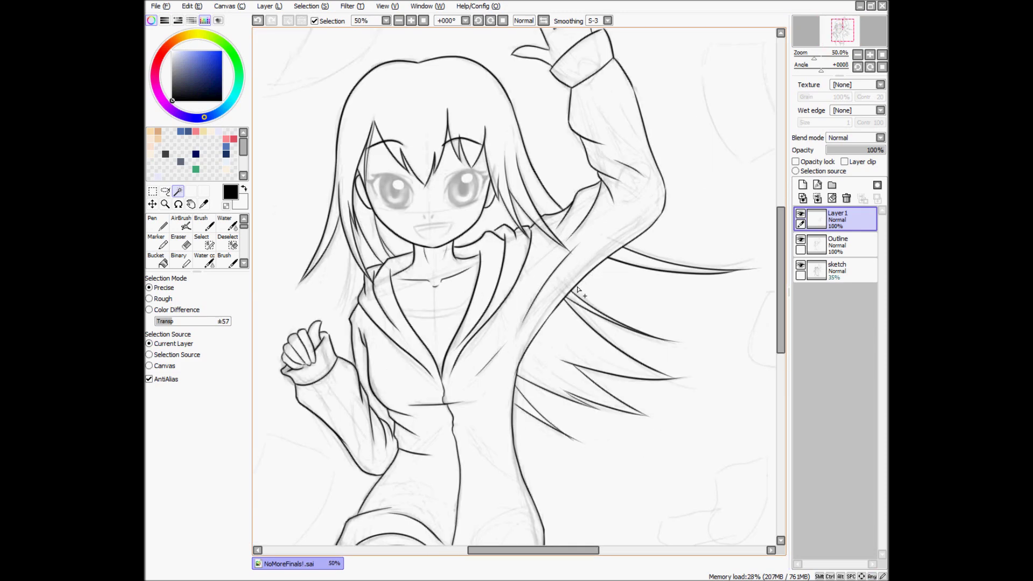
pyautogui.scroll(1, 578, 289)
pyautogui.scroll(-1, 595, 283)
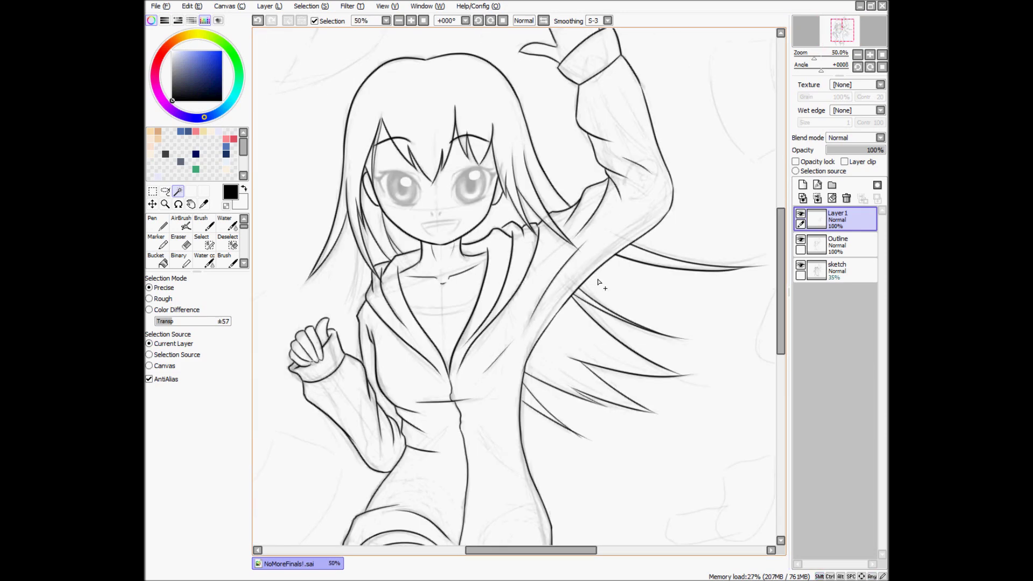
pyautogui.click(598, 278)
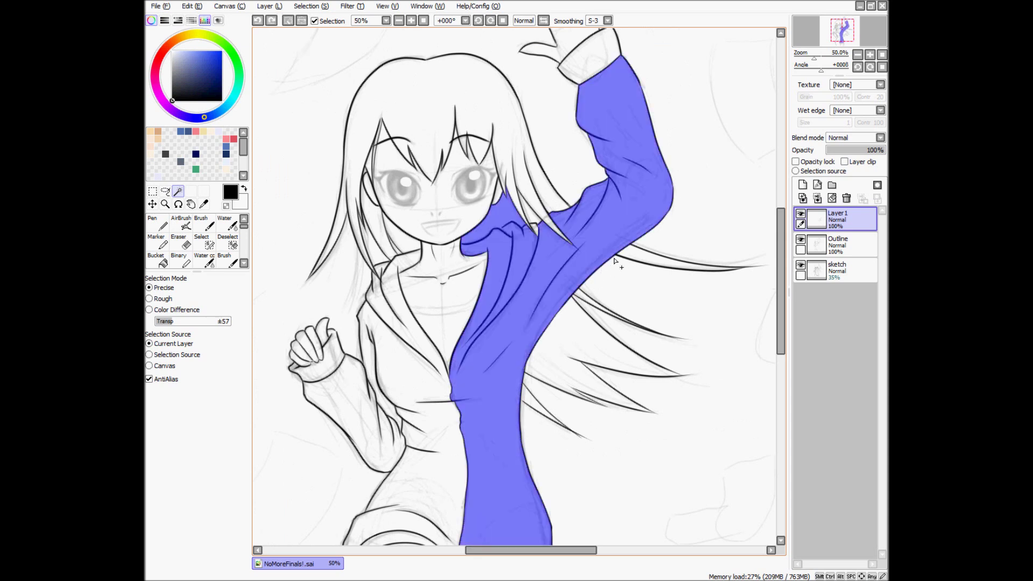
pyautogui.press('e')
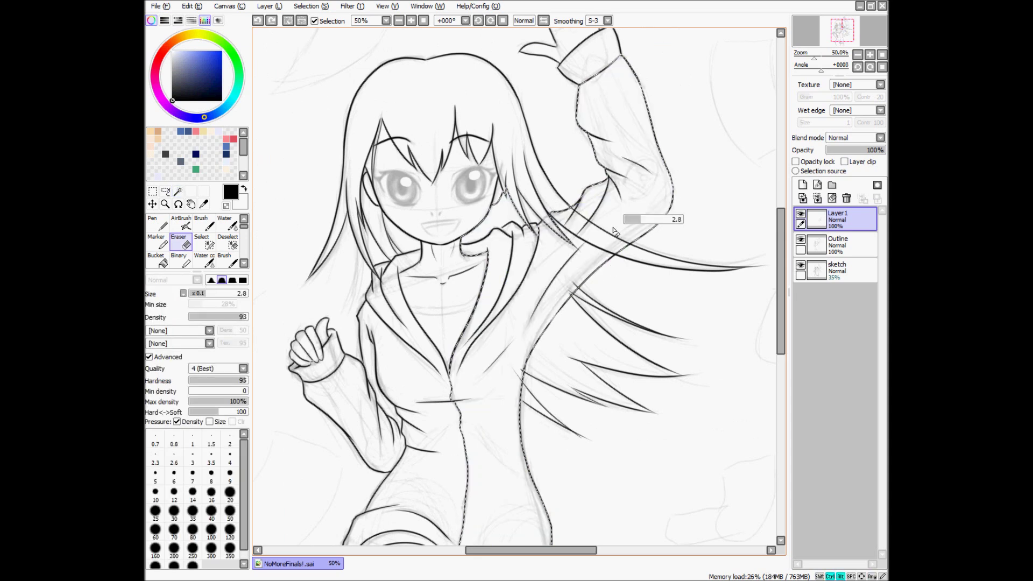
pyautogui.moveTo(621, 248)
pyautogui.mouseDown()
pyautogui.moveTo(553, 295)
pyautogui.moveTo(644, 224)
pyautogui.moveTo(529, 316)
pyautogui.moveTo(641, 222)
pyautogui.moveTo(590, 217)
pyautogui.moveTo(632, 178)
pyautogui.moveTo(586, 204)
pyautogui.mouseUp()
pyautogui.hotkey('ctrl', 'y')
pyautogui.hotkey('ctrl', 'd')
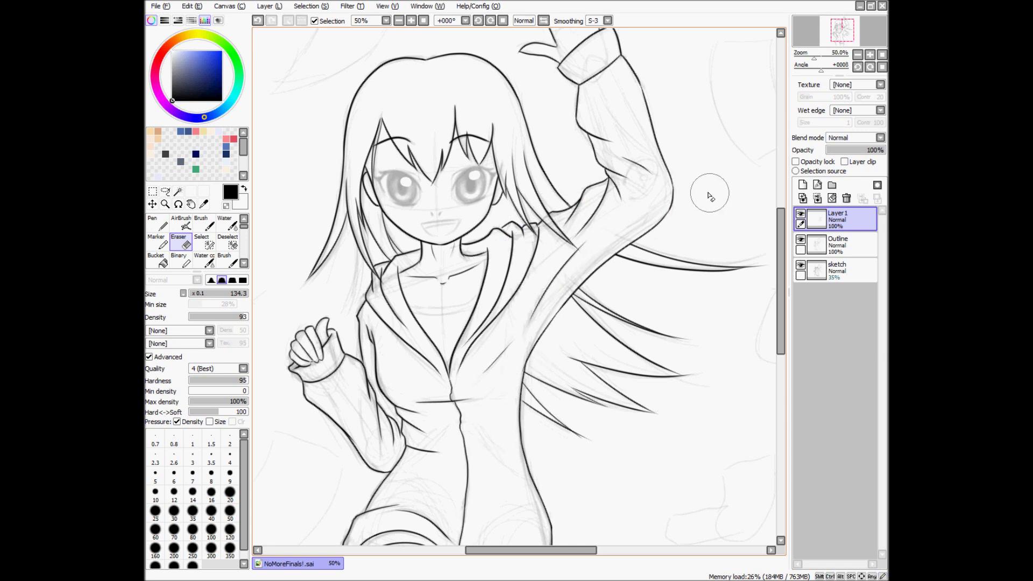
# Step: Ink the lashes and eyelids of both eyes and the nose on the face layer, flipping the canvas between sides
pyautogui.scroll(-2, 734, 268)
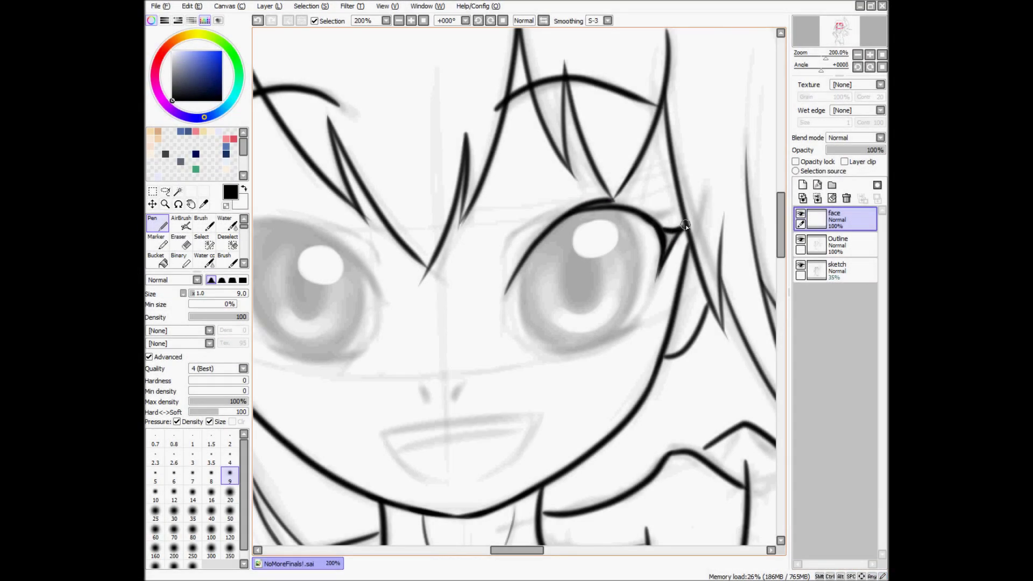
pyautogui.moveTo(639, 210)
pyautogui.mouseDown()
pyautogui.moveTo(580, 202)
pyautogui.moveTo(519, 263)
pyautogui.moveTo(545, 350)
pyautogui.moveTo(632, 326)
pyautogui.mouseUp()
pyautogui.press('h')
pyautogui.moveTo(489, 314)
pyautogui.mouseDown()
pyautogui.moveTo(652, 281)
pyautogui.moveTo(629, 328)
pyautogui.mouseUp()
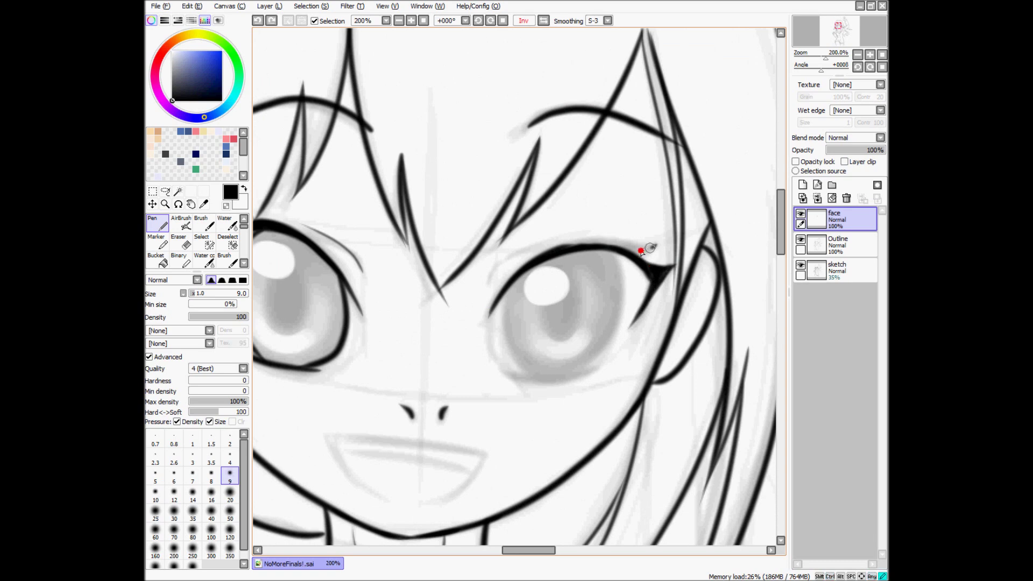
pyautogui.moveTo(560, 285); pyautogui.dragTo(643, 238)
pyautogui.press('h')
# Step: Ink the open smiling mouth on the face layer
pyautogui.scroll(-2, 531, 353)
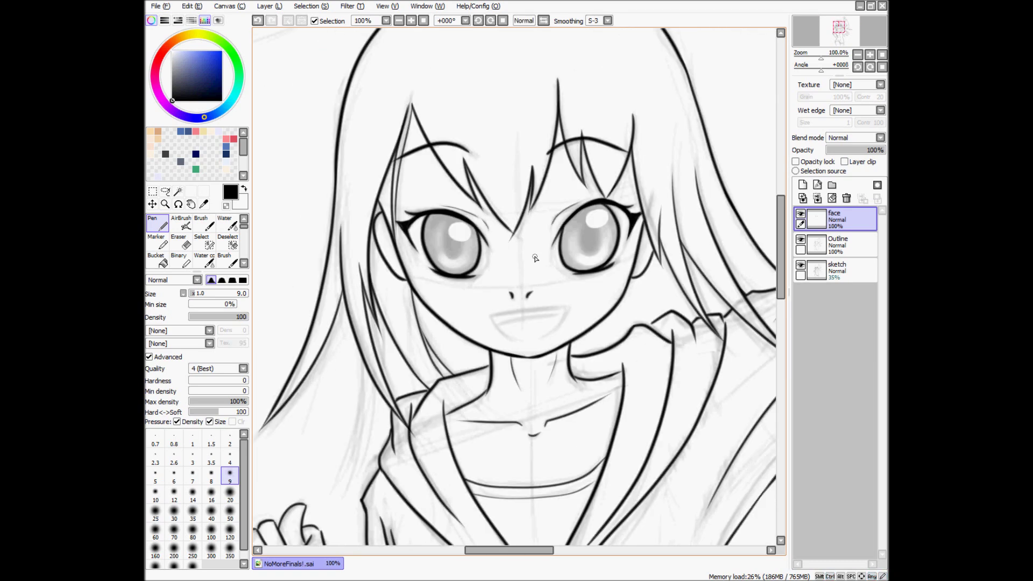
pyautogui.scroll(2, 491, 328)
pyautogui.moveTo(491, 327); pyautogui.dragTo(620, 260)
pyautogui.scroll(-3, 509, 239)
pyautogui.scroll(1, 509, 240)
pyautogui.scroll(-3, 510, 240)
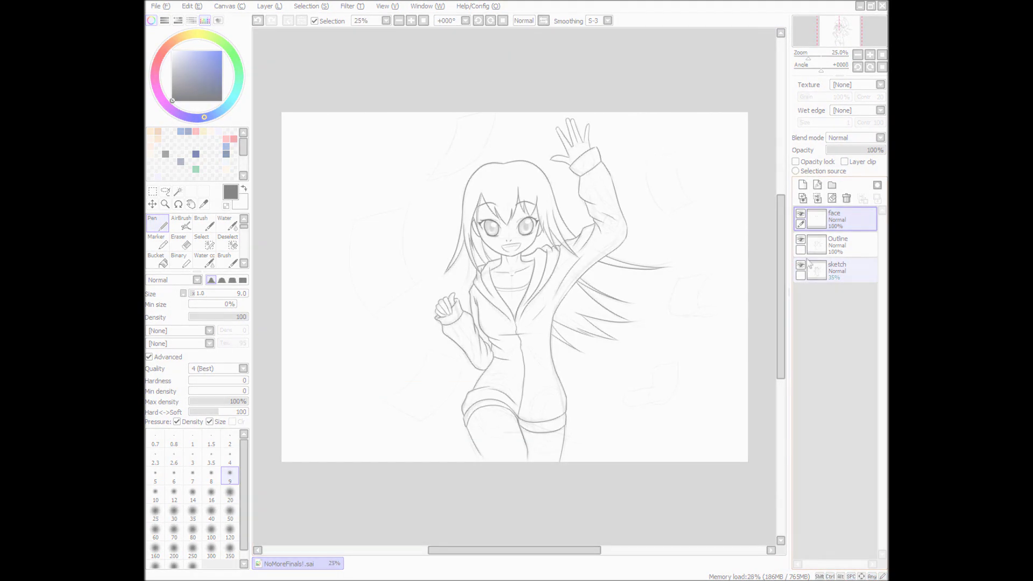
# Step: Group the face, Outline and sketch layers in a folder named outline and make the Outline layer active
pyautogui.click(831, 184)
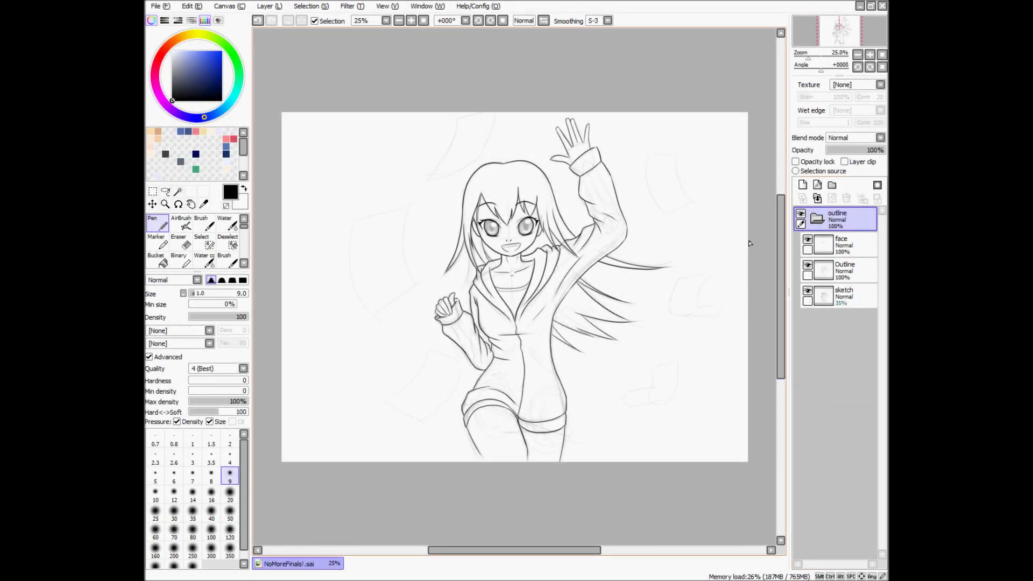
pyautogui.scroll(2, 596, 282)
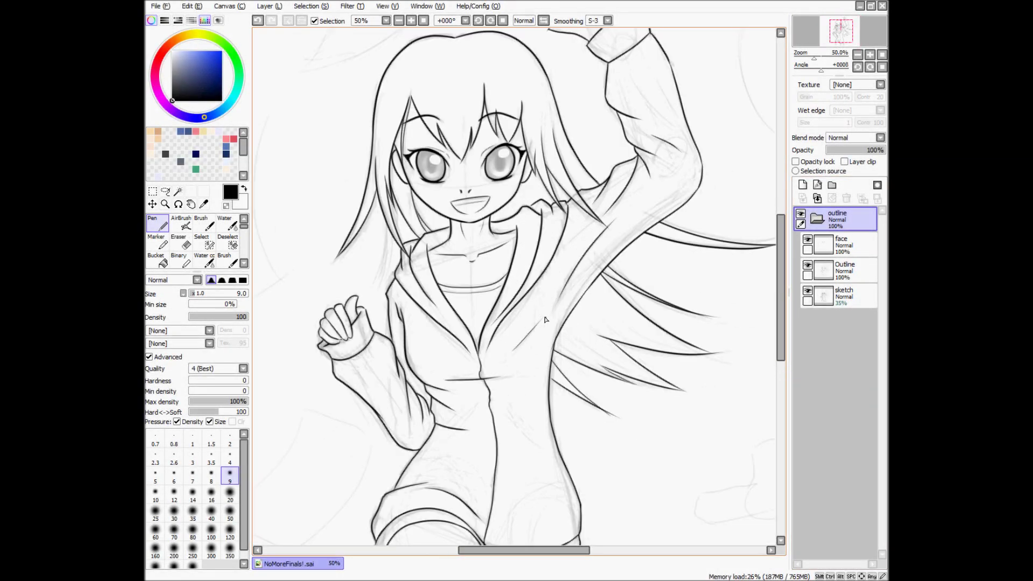
pyautogui.scroll(1, 538, 392)
pyautogui.moveTo(537, 392); pyautogui.dragTo(627, 230)
pyautogui.click(821, 271)
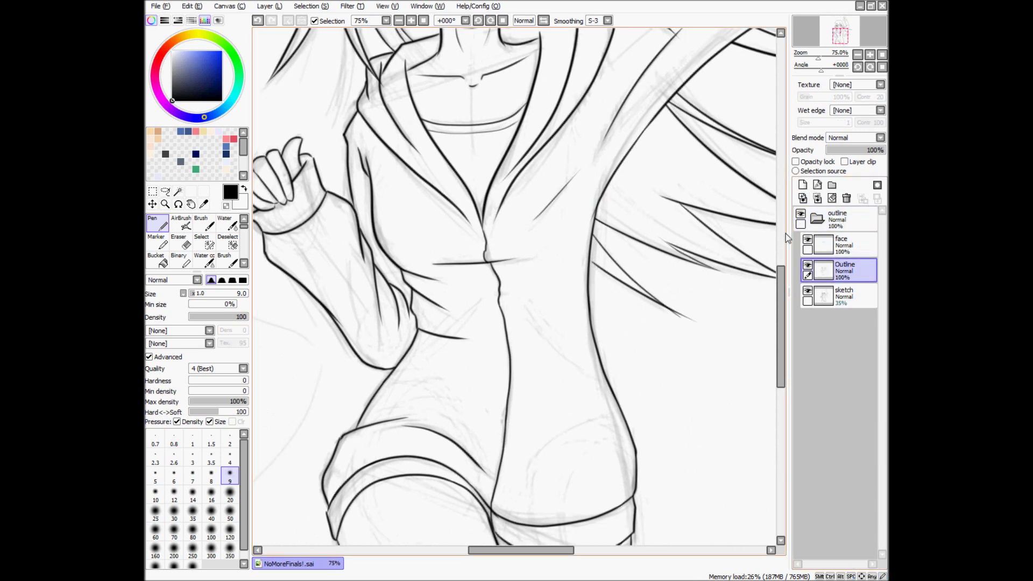
# Step: Ink the front pocket of the jacket with its upper edge, slanted side openings and bottom edge, redoing stray strokes
pyautogui.moveTo(702, 325); pyautogui.dragTo(661, 305)
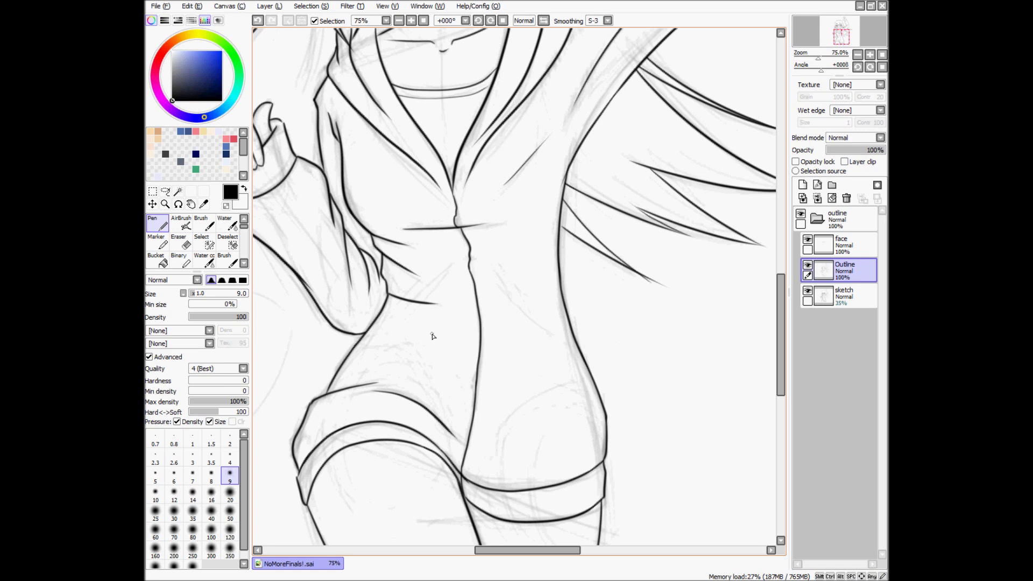
pyautogui.moveTo(422, 342)
pyautogui.mouseDown()
pyautogui.moveTo(471, 349)
pyautogui.moveTo(504, 327)
pyautogui.mouseUp()
pyautogui.hotkey('ctrl', 'z')
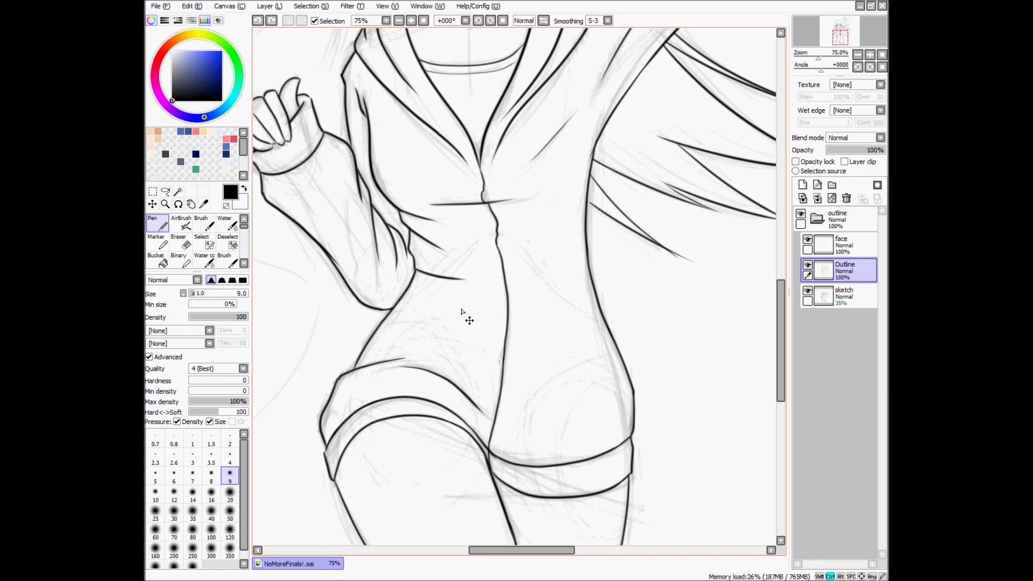
pyautogui.moveTo(445, 314); pyautogui.dragTo(569, 333)
pyautogui.moveTo(570, 337); pyautogui.dragTo(609, 399)
pyautogui.moveTo(505, 420); pyautogui.dragTo(568, 426)
pyautogui.hotkey('ctrl', 'z')
pyautogui.moveTo(608, 397); pyautogui.dragTo(610, 415)
pyautogui.moveTo(505, 420); pyautogui.dragTo(598, 421)
pyautogui.press('e')
pyautogui.moveTo(451, 313)
pyautogui.mouseDown()
pyautogui.moveTo(413, 332)
pyautogui.moveTo(475, 322)
pyautogui.moveTo(407, 347)
pyautogui.moveTo(500, 409)
pyautogui.mouseUp()
pyautogui.press('n')
pyautogui.hotkey('ctrl', 'z')
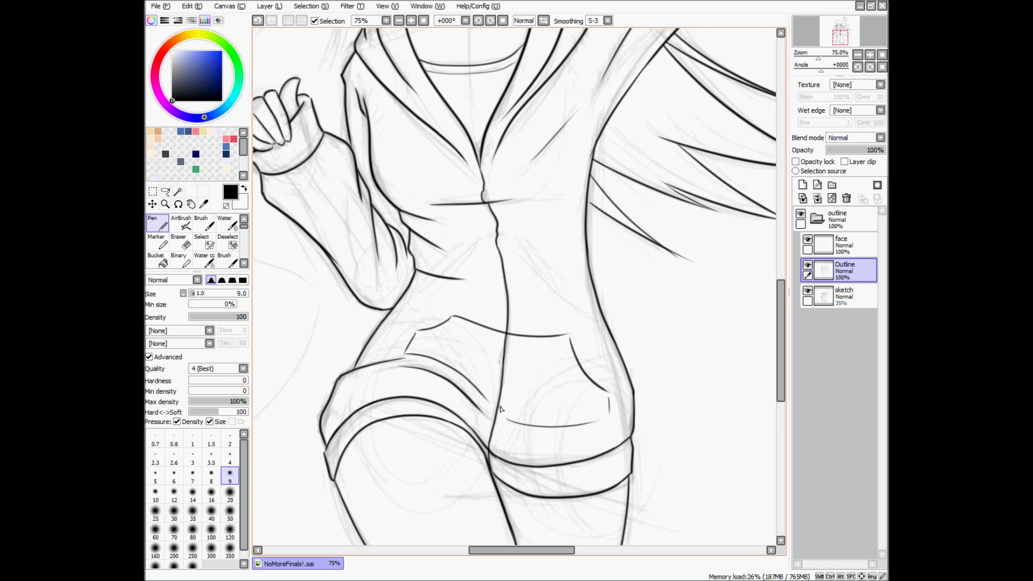
# Step: Ink the inner seam lines alongside both pocket openings on the jacket
pyautogui.moveTo(455, 322); pyautogui.dragTo(424, 337)
pyautogui.moveTo(568, 348)
pyautogui.mouseDown()
pyautogui.moveTo(602, 391)
pyautogui.moveTo(530, 335)
pyautogui.moveTo(505, 376)
pyautogui.mouseUp()
pyautogui.hotkey('ctrl', 'z')
pyautogui.click(566, 365)
pyautogui.scroll(-3, 559, 297)
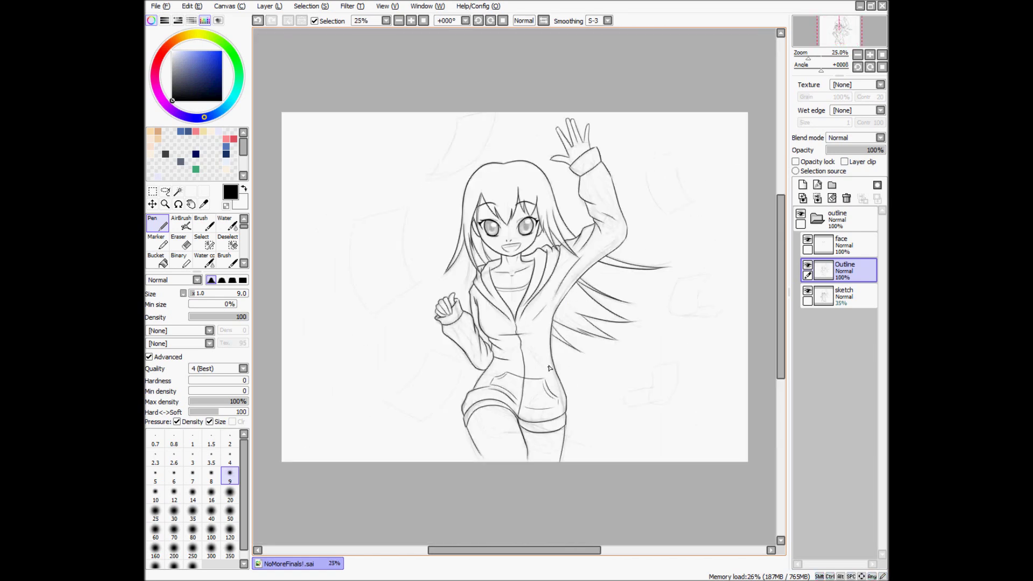
pyautogui.scroll(2, 549, 368)
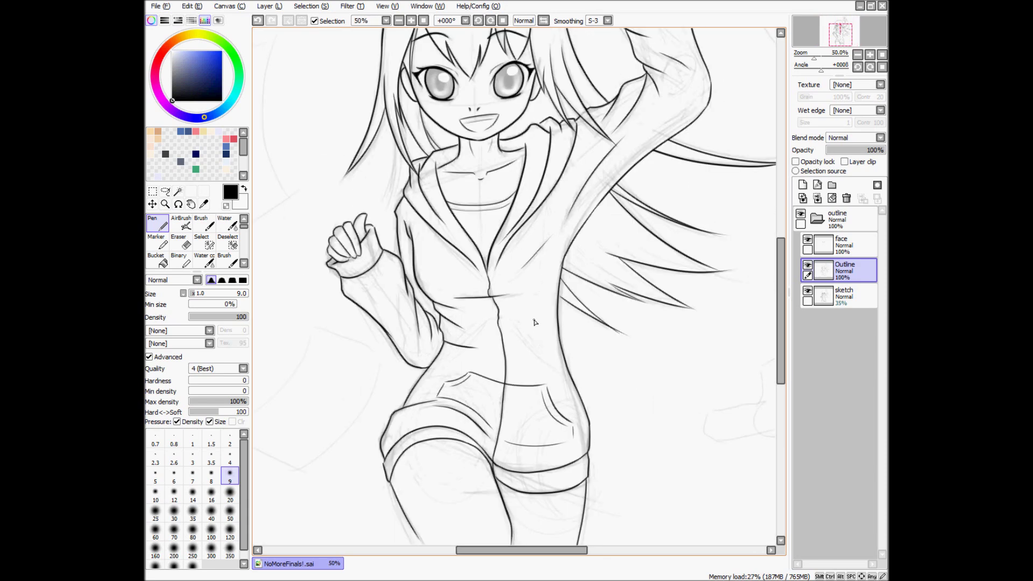
# Step: Add a new layer directly above the Outline layer for the hoodie drawstrings
pyautogui.scroll(1, 521, 316)
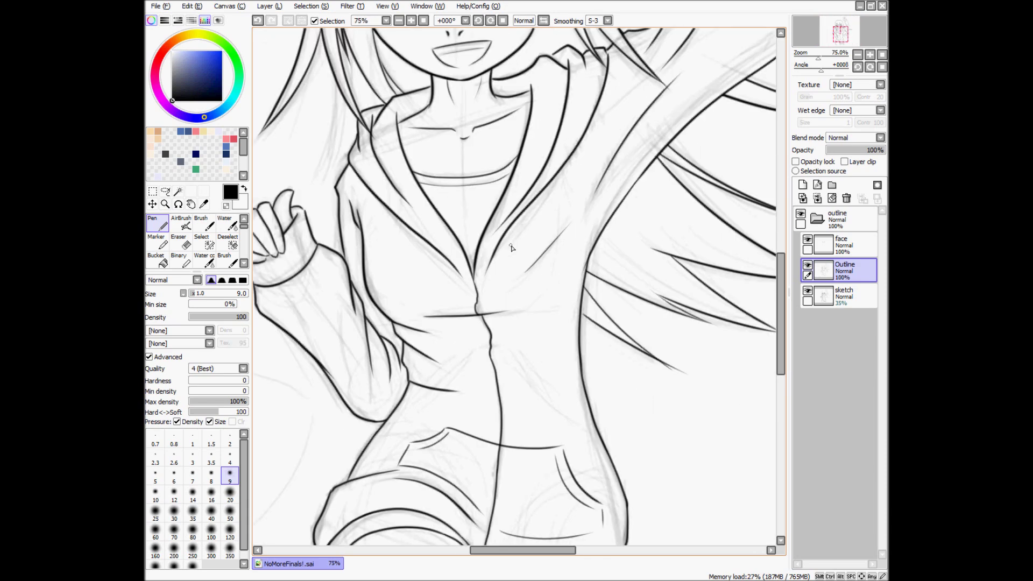
pyautogui.click(803, 186)
pyautogui.scroll(-1, 662, 277)
pyautogui.scroll(-1, 589, 282)
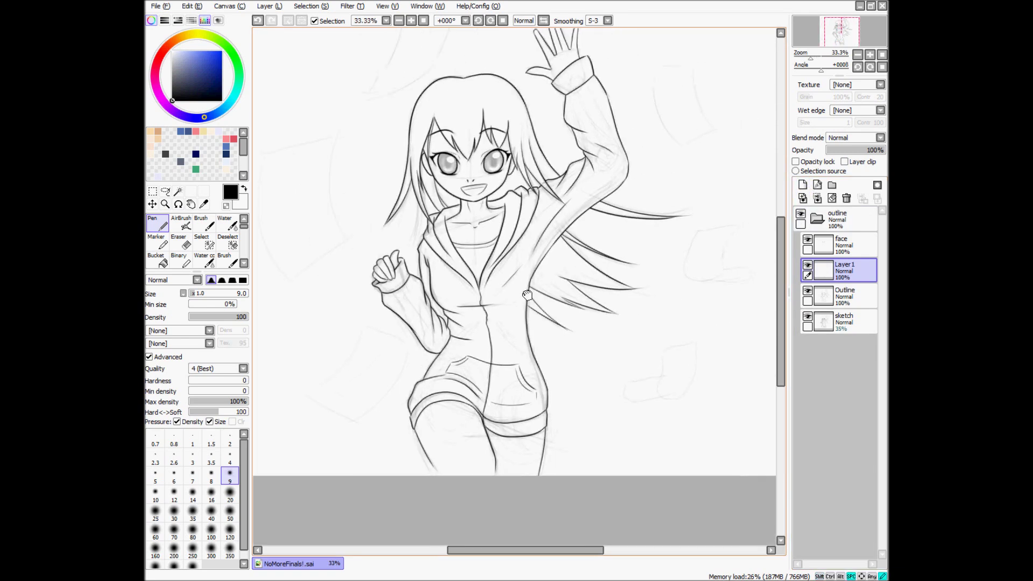
pyautogui.scroll(1, 513, 280)
pyautogui.moveTo(514, 280); pyautogui.dragTo(480, 286)
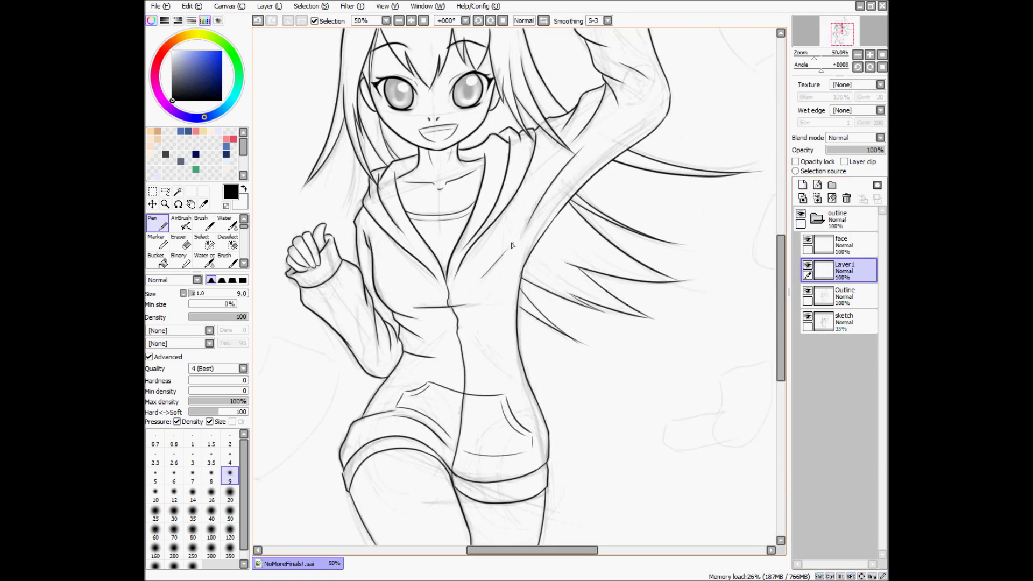
# Step: Ink the curved drawstring line falling from the hood edge on the raised-arm side, redoing it until it swings outward past the waist
pyautogui.moveTo(481, 239)
pyautogui.mouseDown()
pyautogui.moveTo(486, 288)
pyautogui.moveTo(562, 359)
pyautogui.mouseUp()
pyautogui.hotkey('ctrl', 'z')
pyautogui.click(484, 231)
pyautogui.moveTo(483, 231)
pyautogui.mouseDown()
pyautogui.moveTo(533, 309)
pyautogui.moveTo(554, 315)
pyautogui.mouseUp()
pyautogui.hotkey('ctrl', 'z')
pyautogui.moveTo(485, 256); pyautogui.dragTo(563, 294)
# Step: Ink the matching drawstring line from the hood edge on the bent-arm side of the jacket, redoing stray strokes
pyautogui.moveTo(400, 247)
pyautogui.mouseDown()
pyautogui.moveTo(398, 291)
pyautogui.moveTo(454, 331)
pyautogui.mouseUp()
pyautogui.hotkey('ctrl', 'z')
pyautogui.moveTo(401, 249)
pyautogui.mouseDown()
pyautogui.moveTo(402, 279)
pyautogui.moveTo(453, 348)
pyautogui.mouseUp()
pyautogui.hotkey('ctrl', 'z')
pyautogui.moveTo(400, 249); pyautogui.dragTo(425, 329)
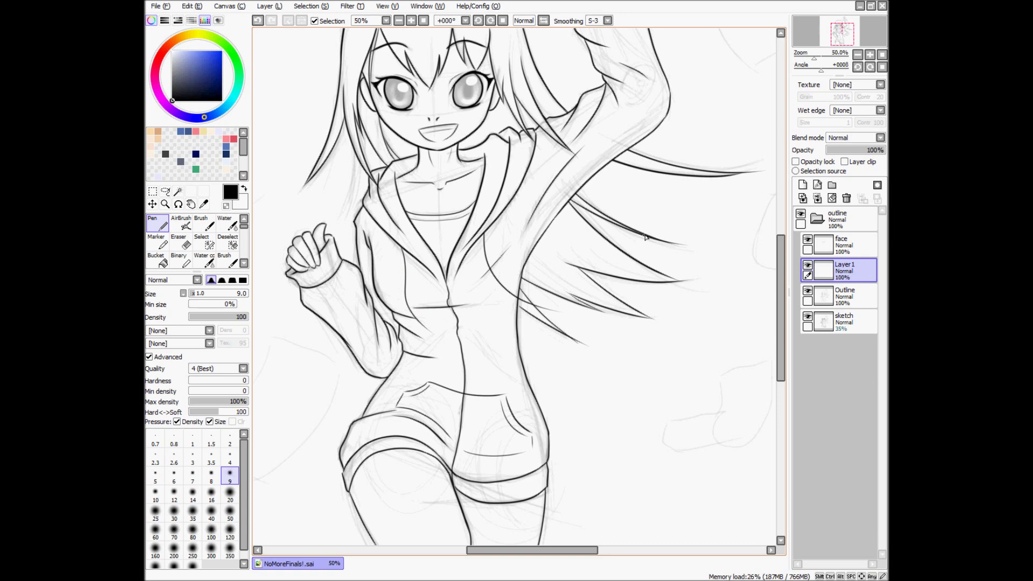
# Step: Duplicate the drawstring layer and offset the copy slightly so each drawstring has two parallel edges
pyautogui.hotkey('ctrl', 'j')
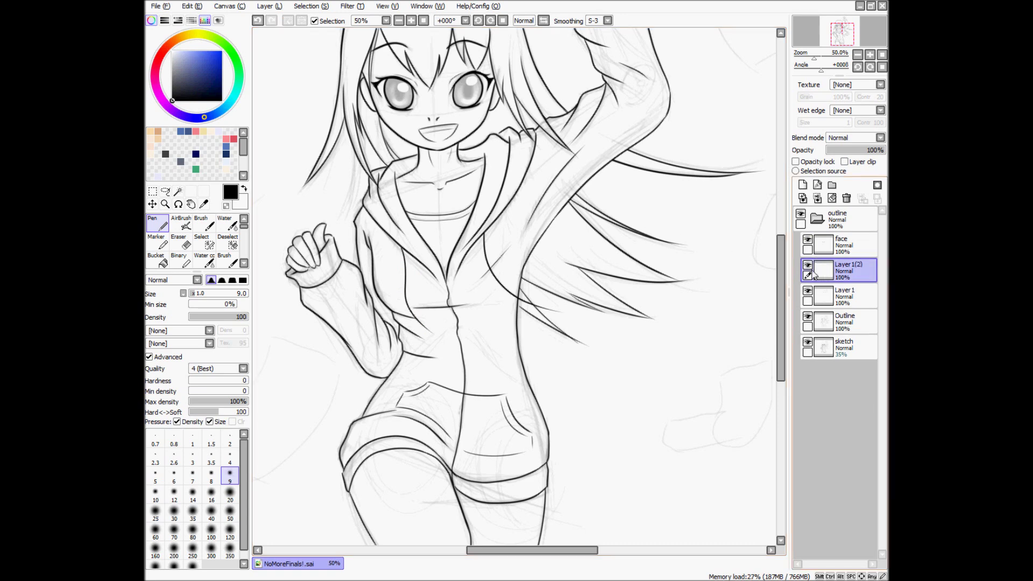
pyautogui.press('ctrl')
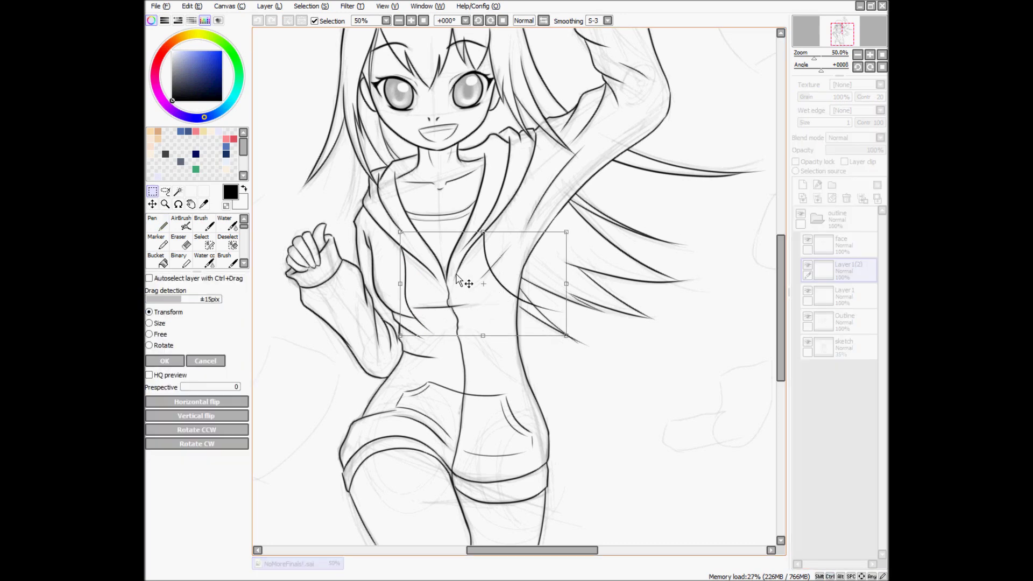
pyautogui.scroll(2, 457, 287)
pyautogui.moveTo(446, 291)
pyautogui.mouseDown()
pyautogui.moveTo(467, 284)
pyautogui.moveTo(453, 299)
pyautogui.mouseUp()
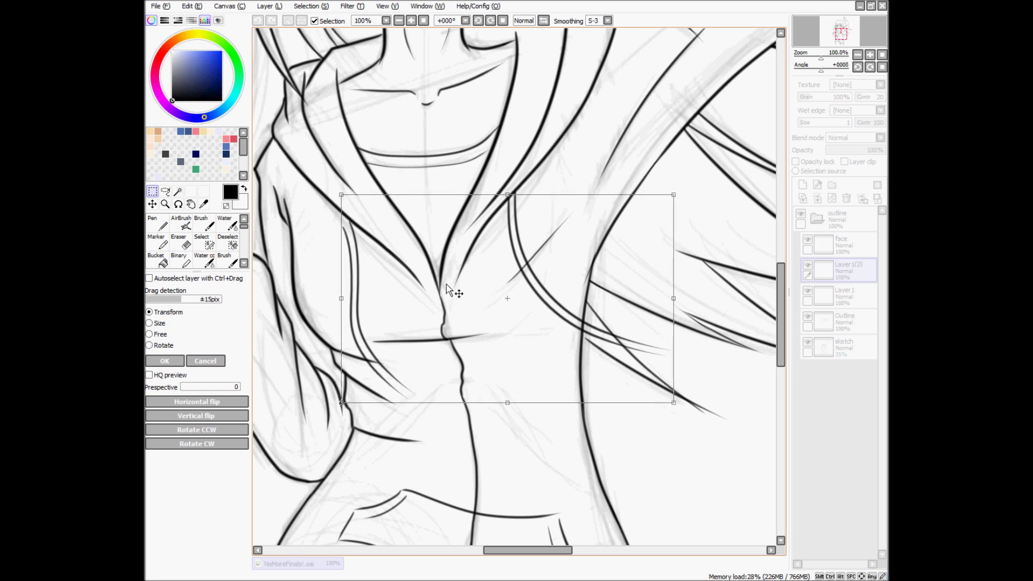
pyautogui.press('Return')
# Step: Lasso the copied drawstring line on the bent-arm side, shift it closer to its original, and merge the copy into Layer 1
pyautogui.press('a')
pyautogui.moveTo(345, 200)
pyautogui.mouseDown()
pyautogui.moveTo(321, 216)
pyautogui.moveTo(321, 281)
pyautogui.moveTo(351, 396)
pyautogui.moveTo(382, 424)
pyautogui.moveTo(440, 419)
pyautogui.moveTo(458, 354)
pyautogui.moveTo(409, 225)
pyautogui.moveTo(375, 202)
pyautogui.mouseUp()
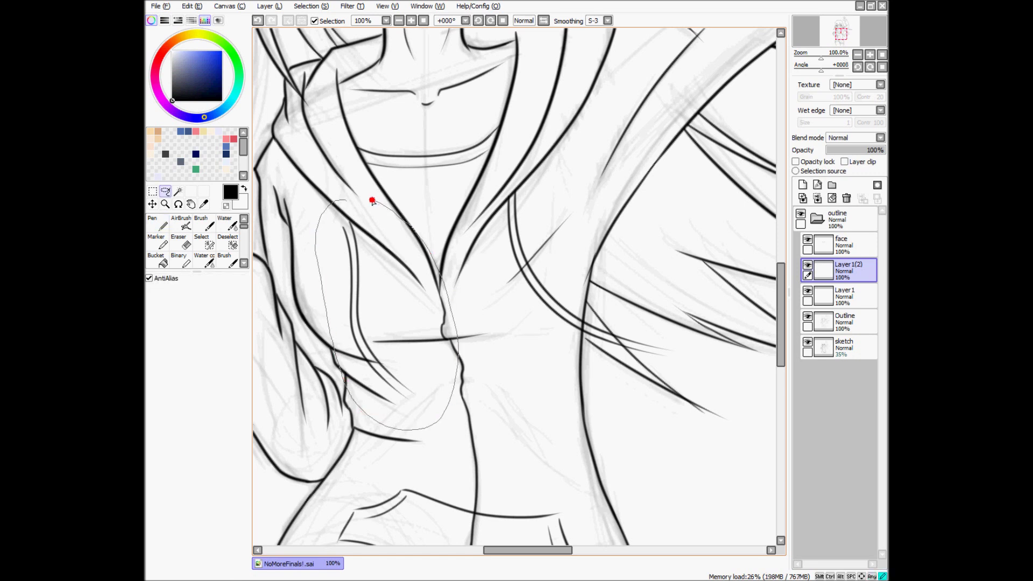
pyautogui.moveTo(372, 201); pyautogui.dragTo(347, 200)
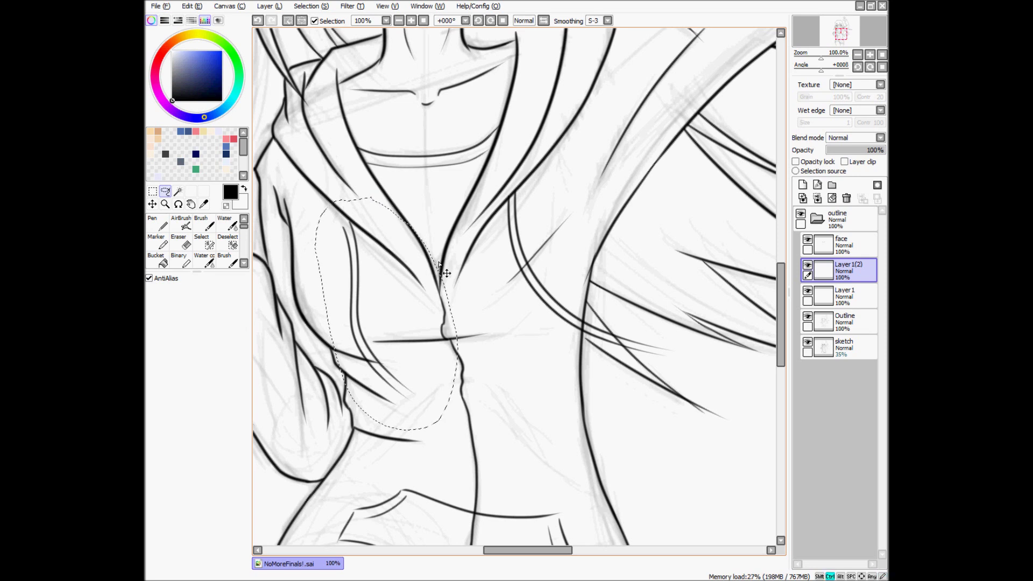
pyautogui.hotkey('ctrl', 't')
pyautogui.moveTo(381, 321)
pyautogui.mouseDown()
pyautogui.moveTo(378, 305)
pyautogui.moveTo(396, 314)
pyautogui.mouseUp()
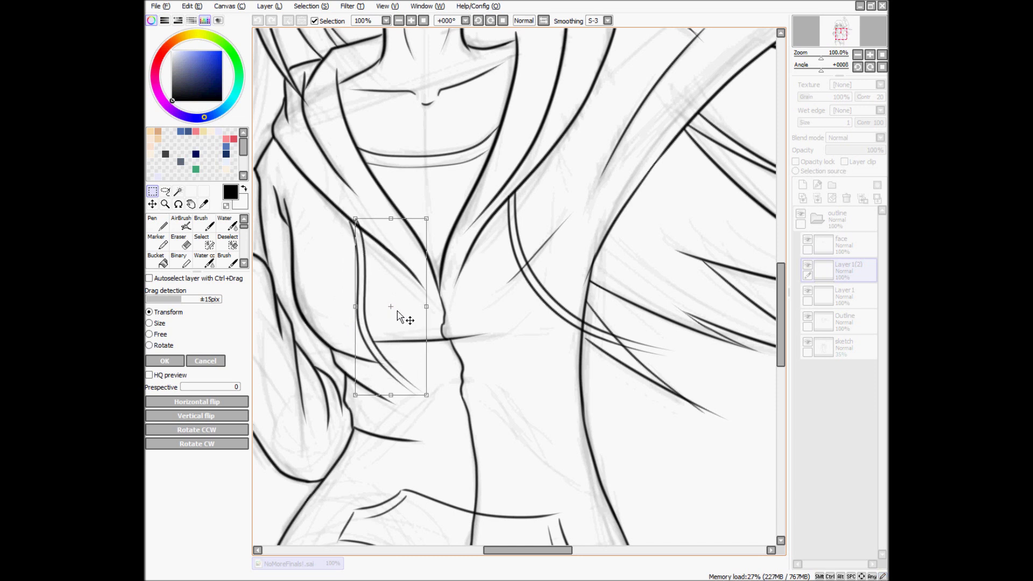
pyautogui.press('Return')
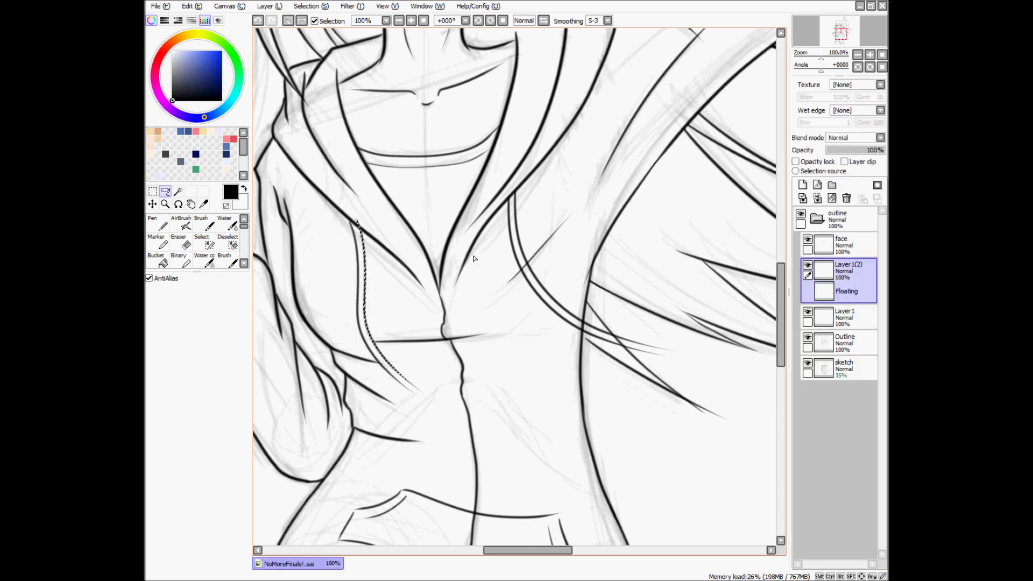
pyautogui.hotkey('ctrl', 'd')
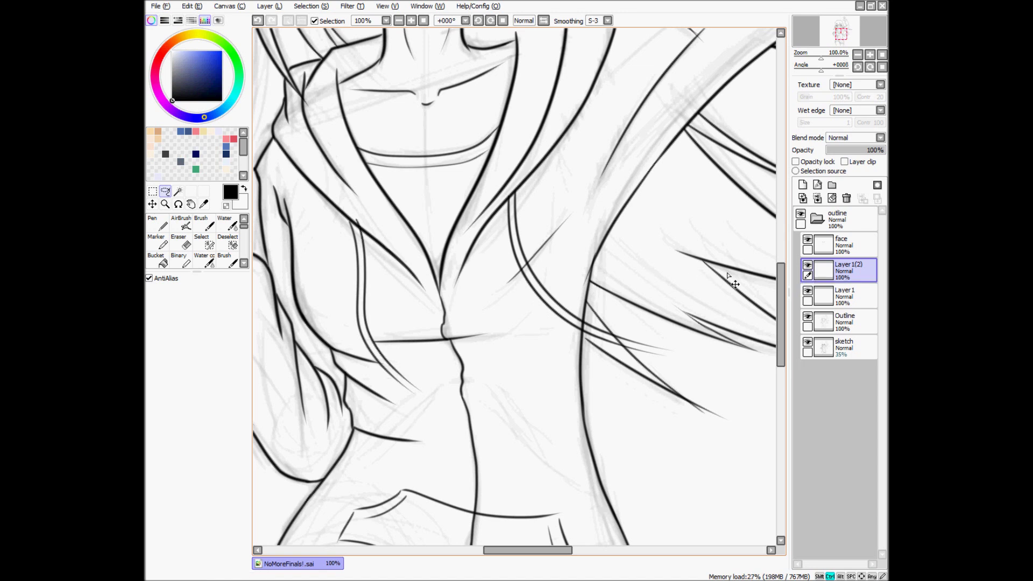
pyautogui.hotkey('ctrl', 'e')
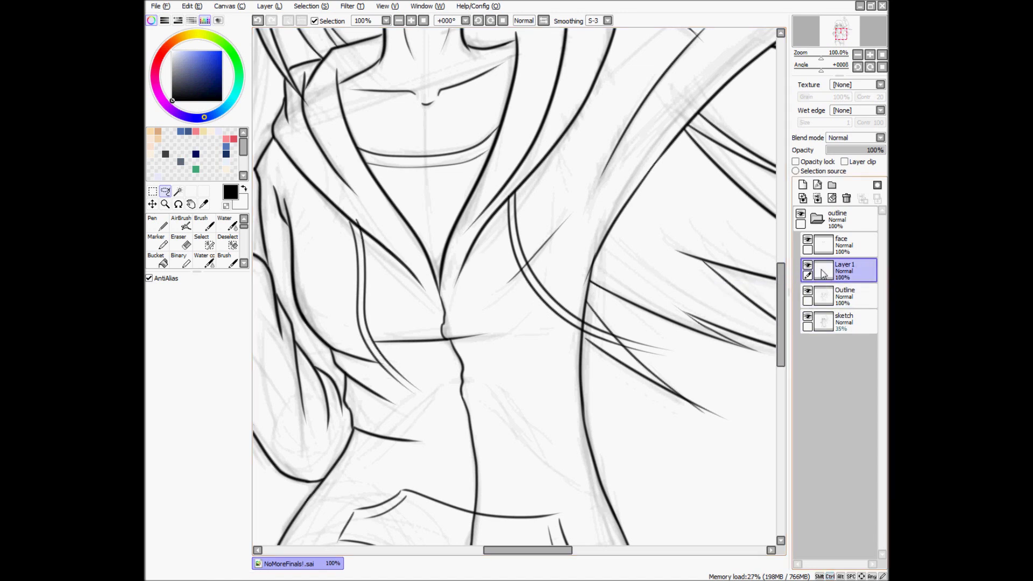
# Step: Erase the drawstring ends overlapping the hood edge and ink a small rounded tip at the end of each drawstring
pyautogui.press('e')
pyautogui.moveTo(356, 215); pyautogui.dragTo(350, 210)
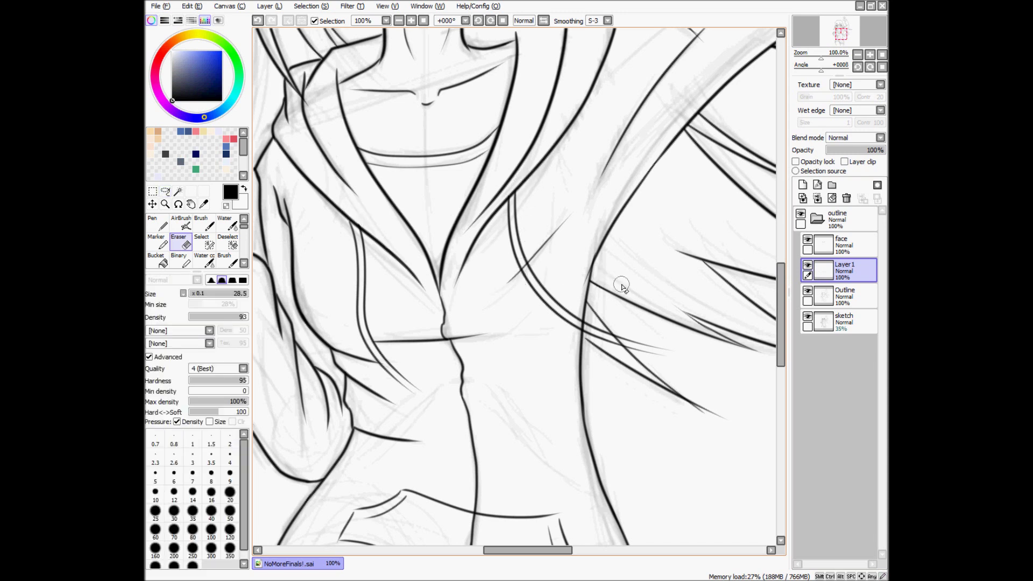
pyautogui.press('n')
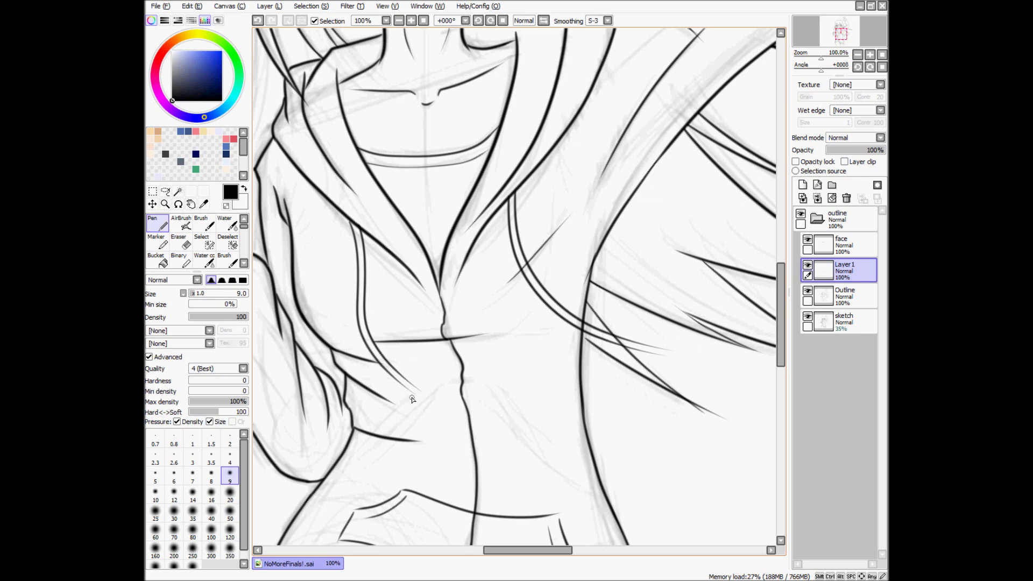
pyautogui.moveTo(415, 389); pyautogui.dragTo(417, 390)
pyautogui.hotkey('ctrl', 'z')
pyautogui.hotkey('ctrl', 'z')
pyautogui.moveTo(662, 348); pyautogui.dragTo(672, 348)
pyautogui.moveTo(349, 219); pyautogui.dragTo(370, 236)
pyautogui.hotkey('ctrl', 'z')
# Step: Wand-select both drawstring interiors with transparency difference ±1, delete the Outline layer's lines inside them, and merge Layer 1 into Outline
pyautogui.press('w')
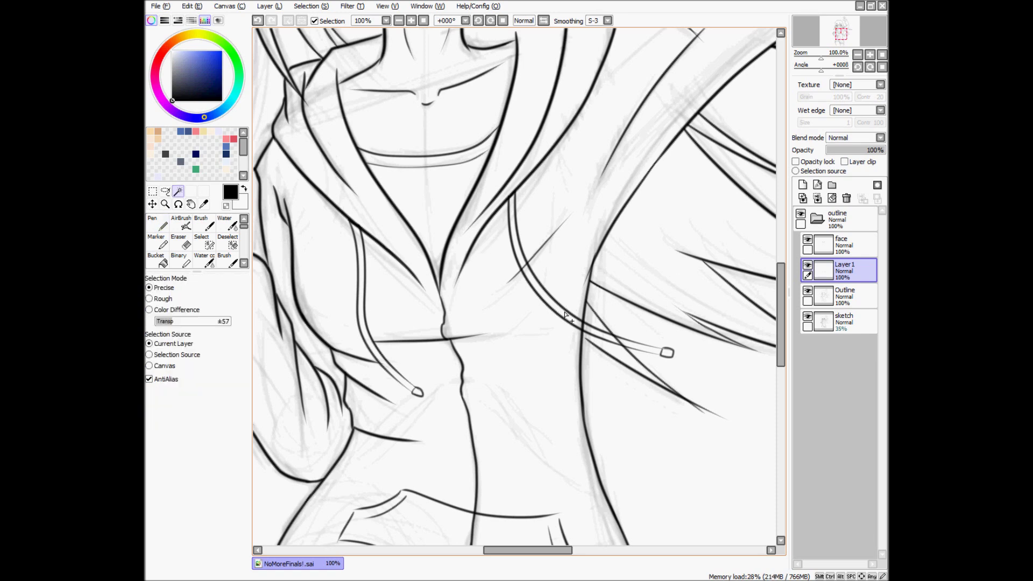
pyautogui.click(568, 319)
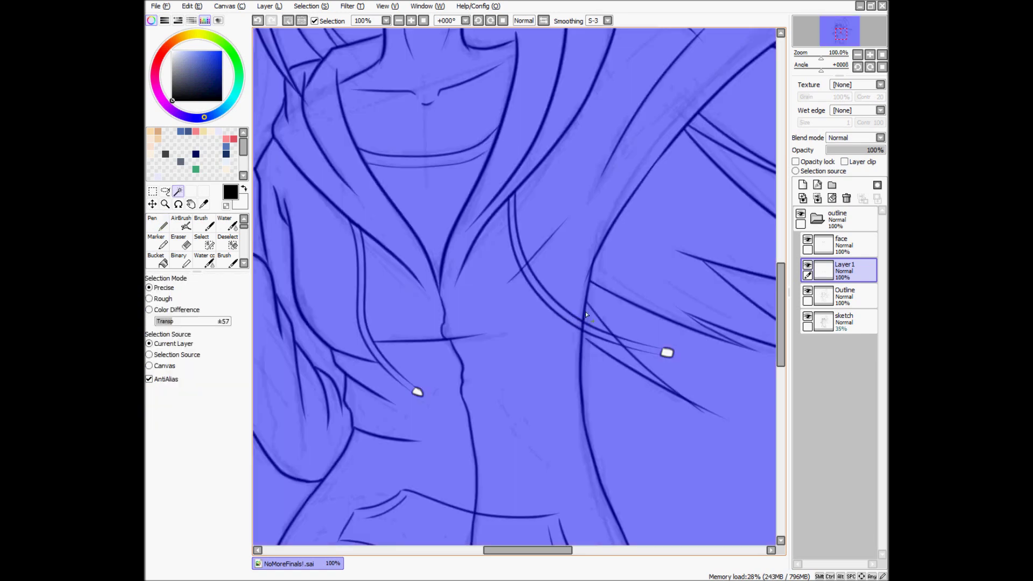
pyautogui.hotkey('ctrl', 'd')
pyautogui.moveTo(171, 321); pyautogui.dragTo(156, 321)
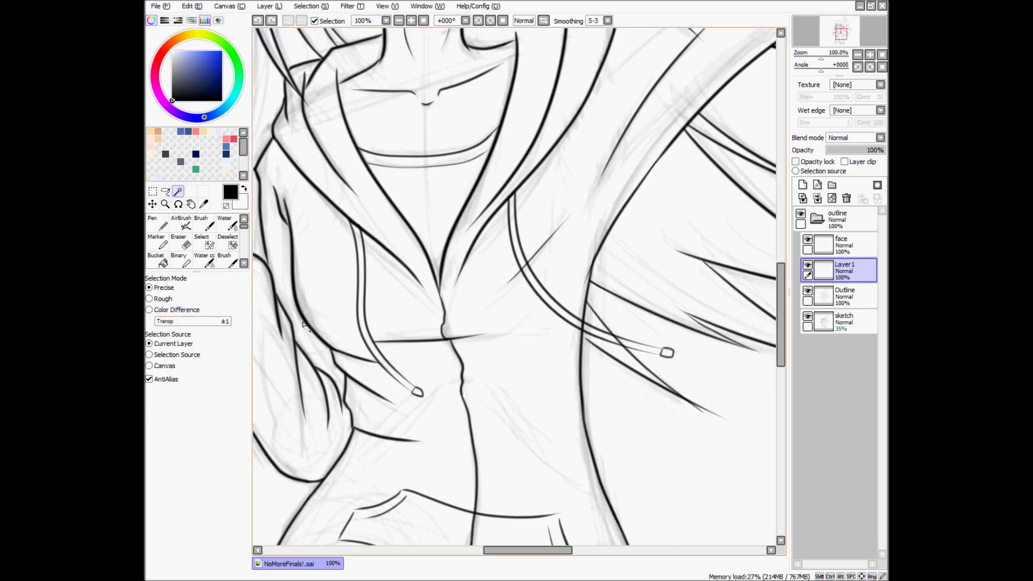
pyautogui.click(578, 326)
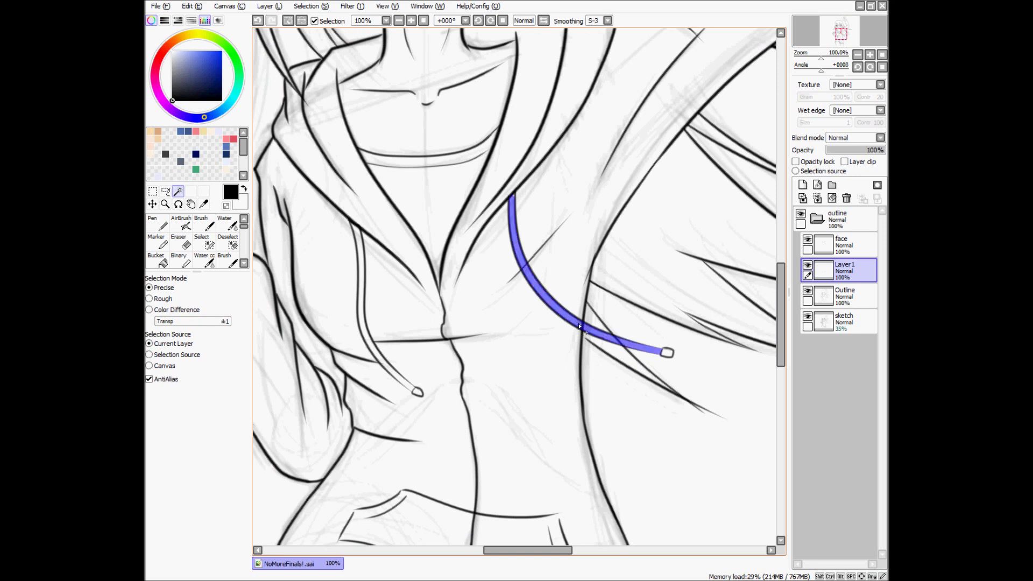
pyautogui.keyDown('shift'); pyautogui.click(371, 333); pyautogui.keyUp('shift')
pyautogui.click(824, 296)
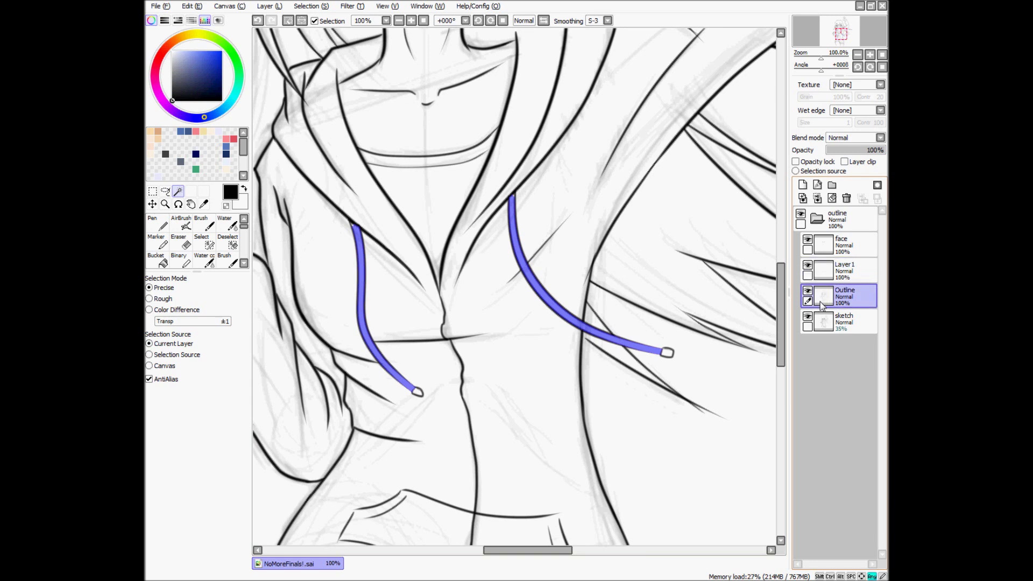
pyautogui.press('Delete')
pyautogui.hotkey('ctrl', 'd')
pyautogui.click(830, 279)
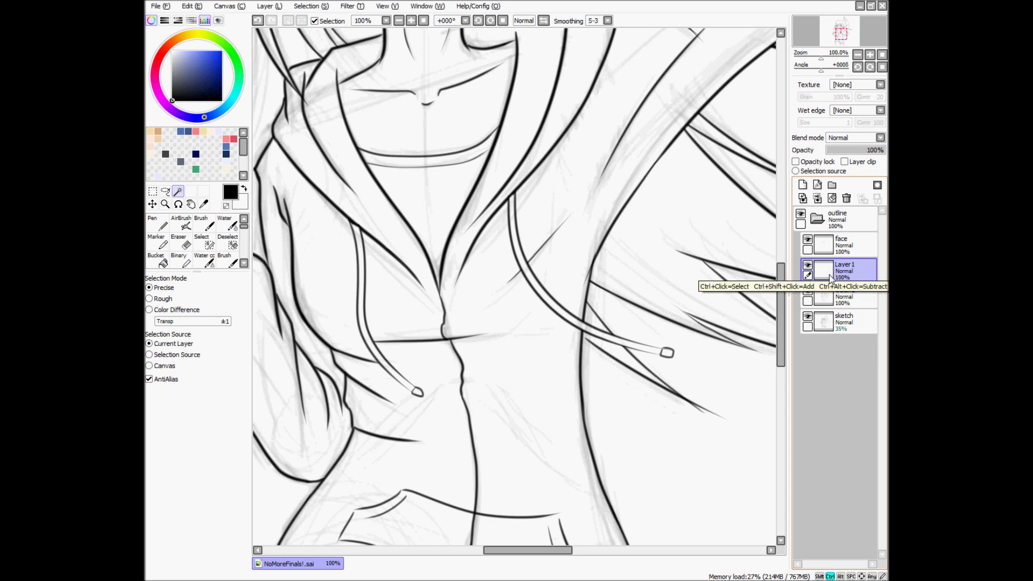
pyautogui.hotkey('ctrl', 'e')
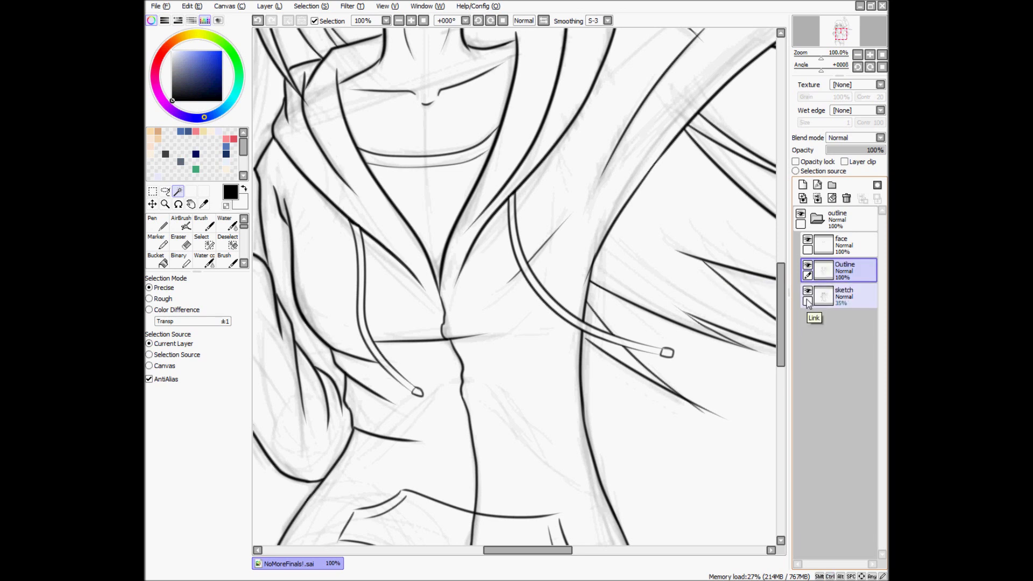
# Step: Ink an extra inner line down the thigh below the shorts cuff on the bent-arm side
pyautogui.hotkey('ctrl', '-')
pyautogui.hotkey('ctrl', '-')
pyautogui.hotkey('ctrl', '-')
pyautogui.hotkey('ctrl', '-')
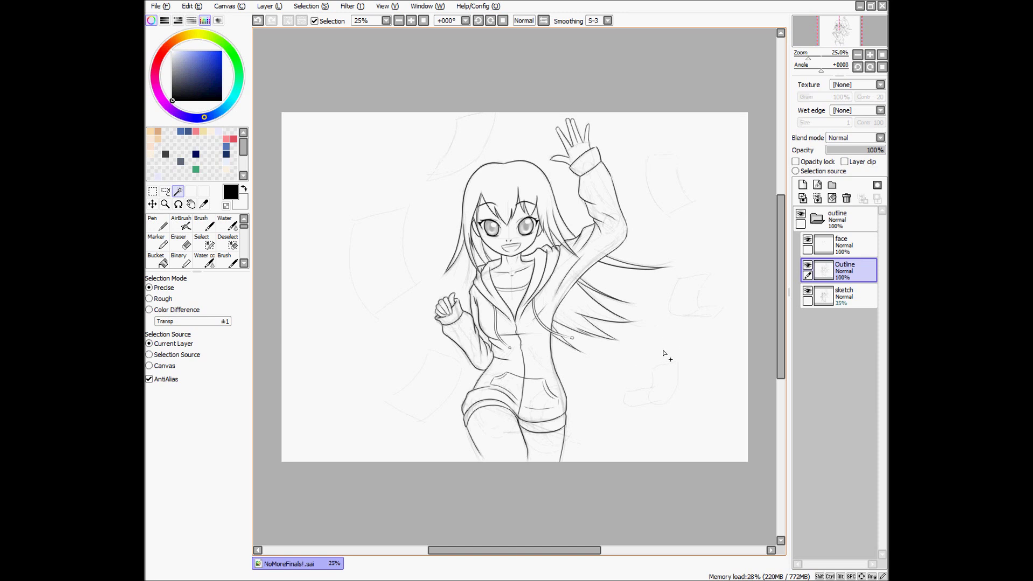
pyautogui.scroll(1, 537, 401)
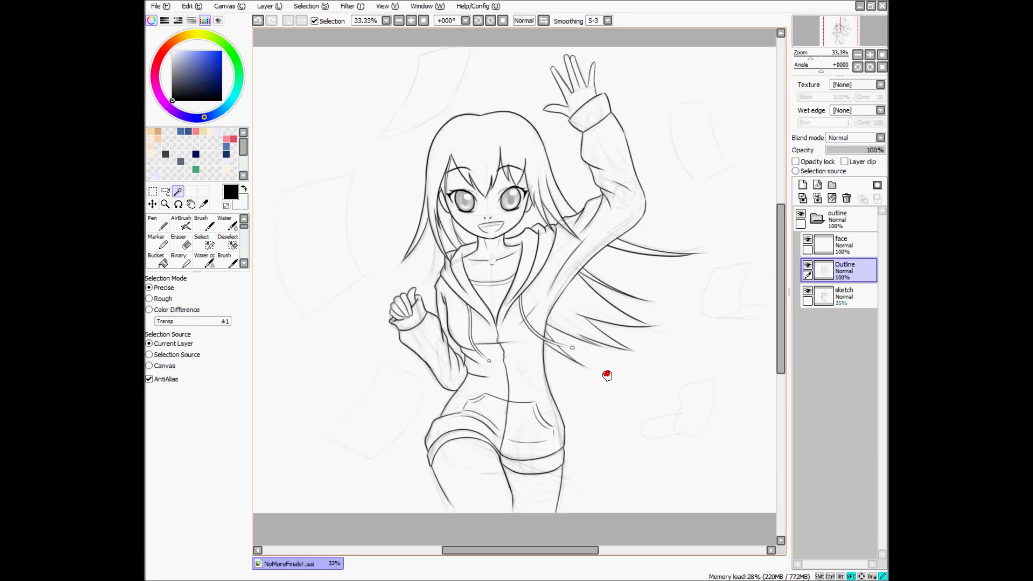
pyautogui.scroll(-1, 613, 366)
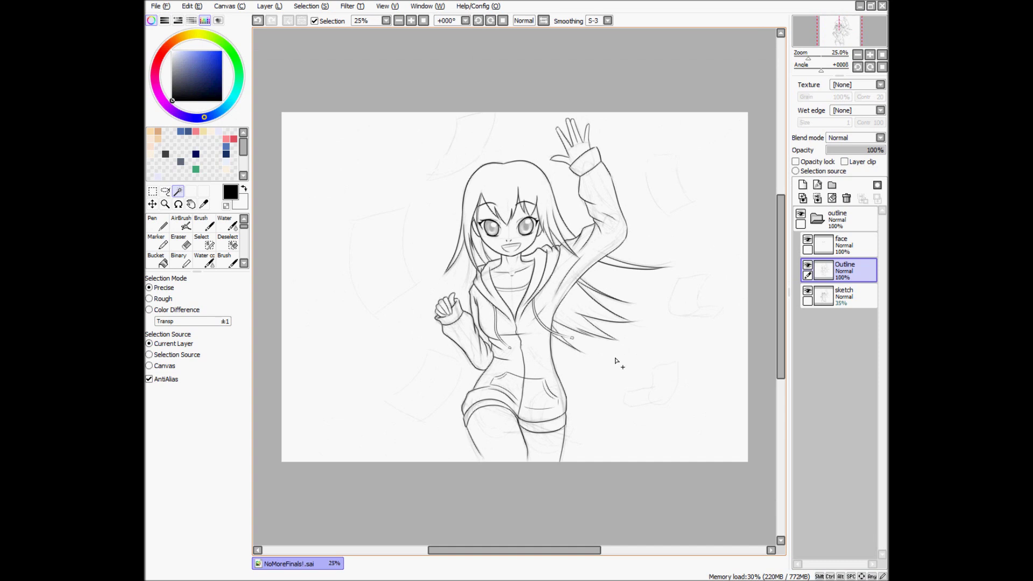
pyautogui.scroll(2, 457, 402)
pyautogui.press('n')
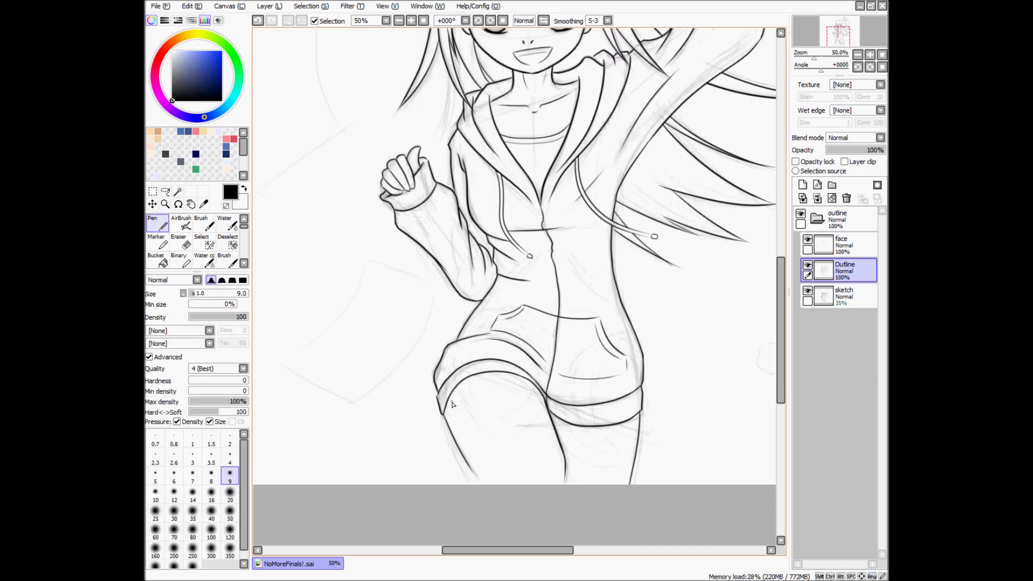
pyautogui.moveTo(450, 398); pyautogui.dragTo(483, 466)
pyautogui.moveTo(576, 447); pyautogui.dragTo(514, 524)
pyautogui.moveTo(522, 469); pyautogui.dragTo(656, 333)
pyautogui.scroll(-2, 657, 333)
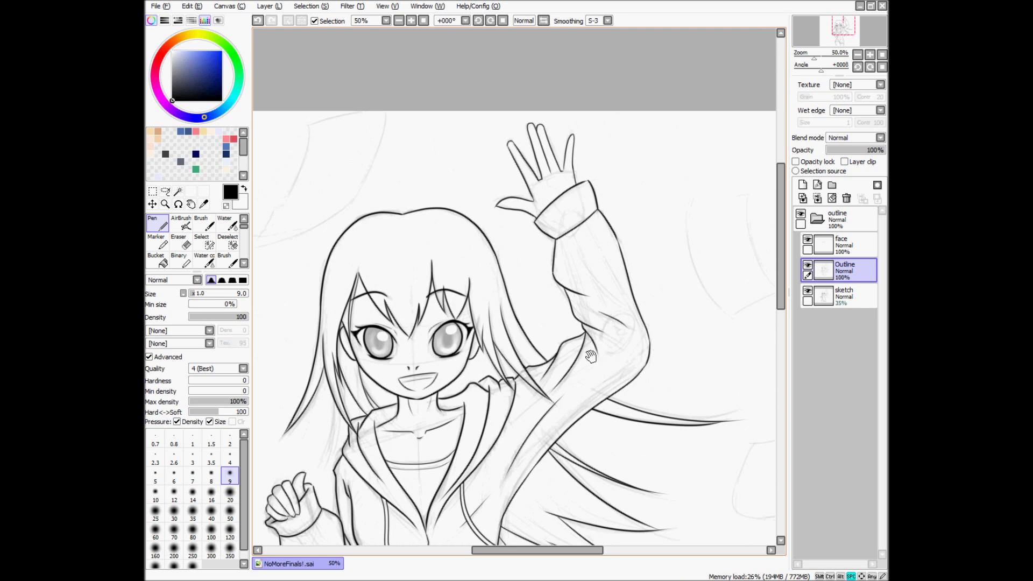
pyautogui.scroll(-1, 649, 296)
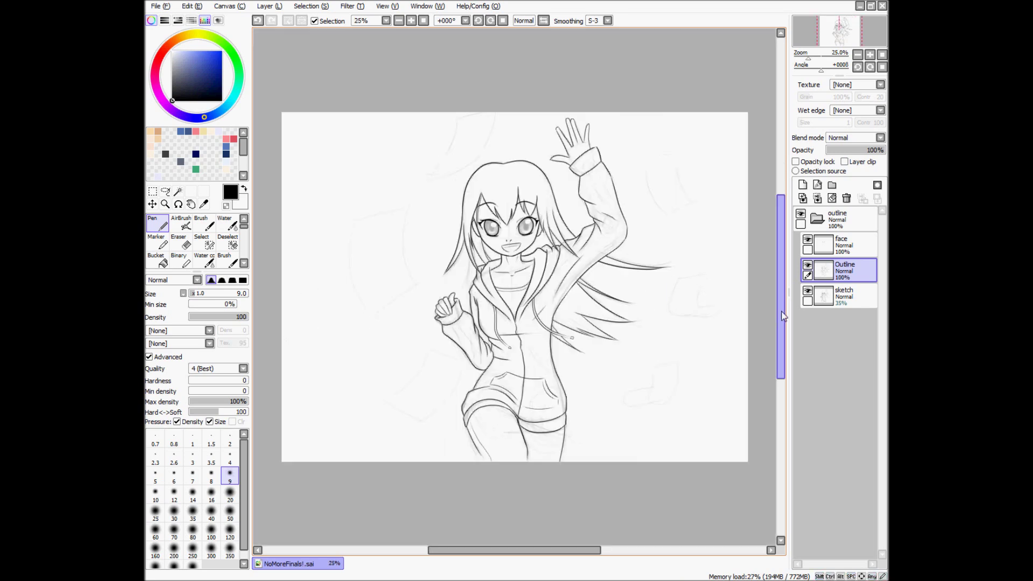